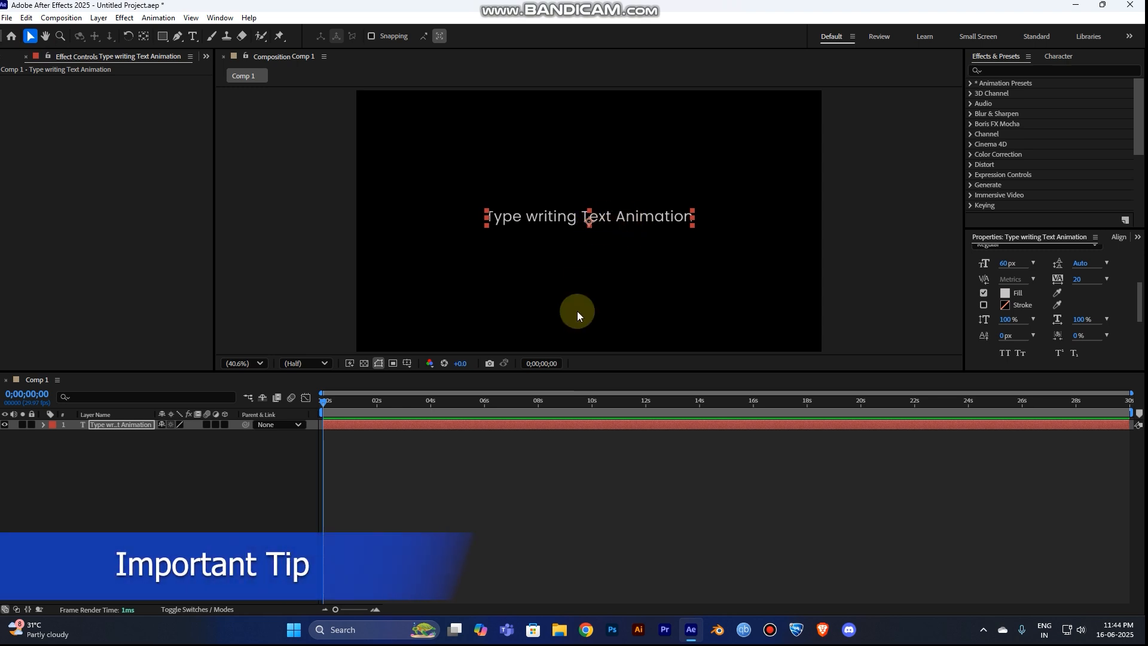
Step: Center the text layer's anchor point on the text and center the layer in the composition
left_click(554, 426)
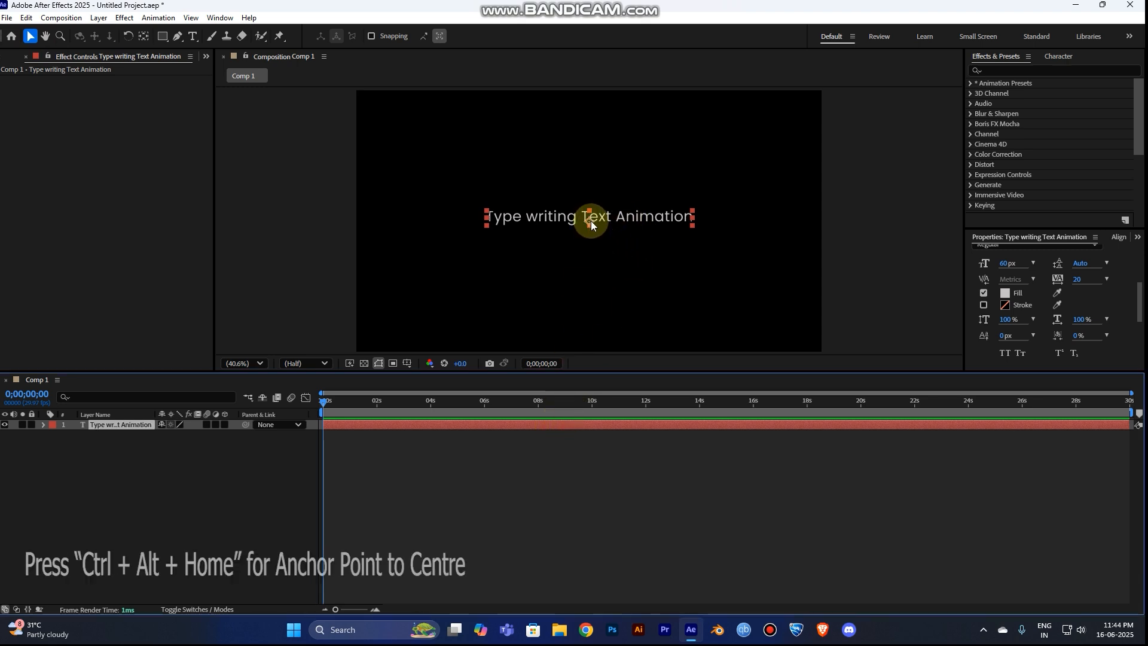
key("ctrl+alt+Home")
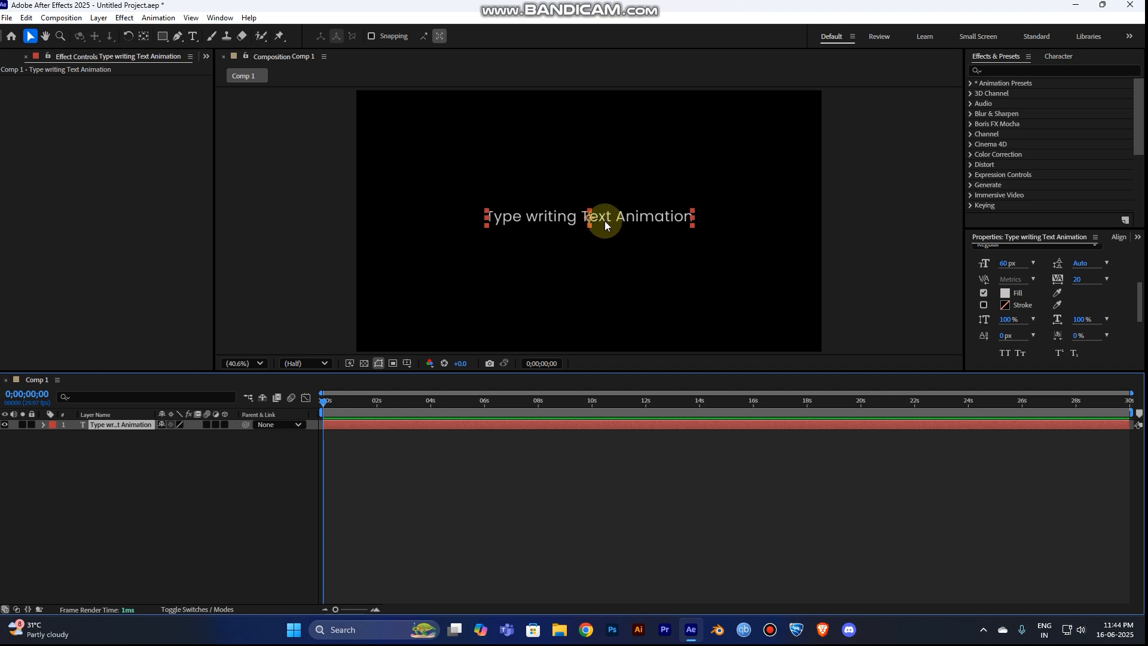
key("ctrl+Home")
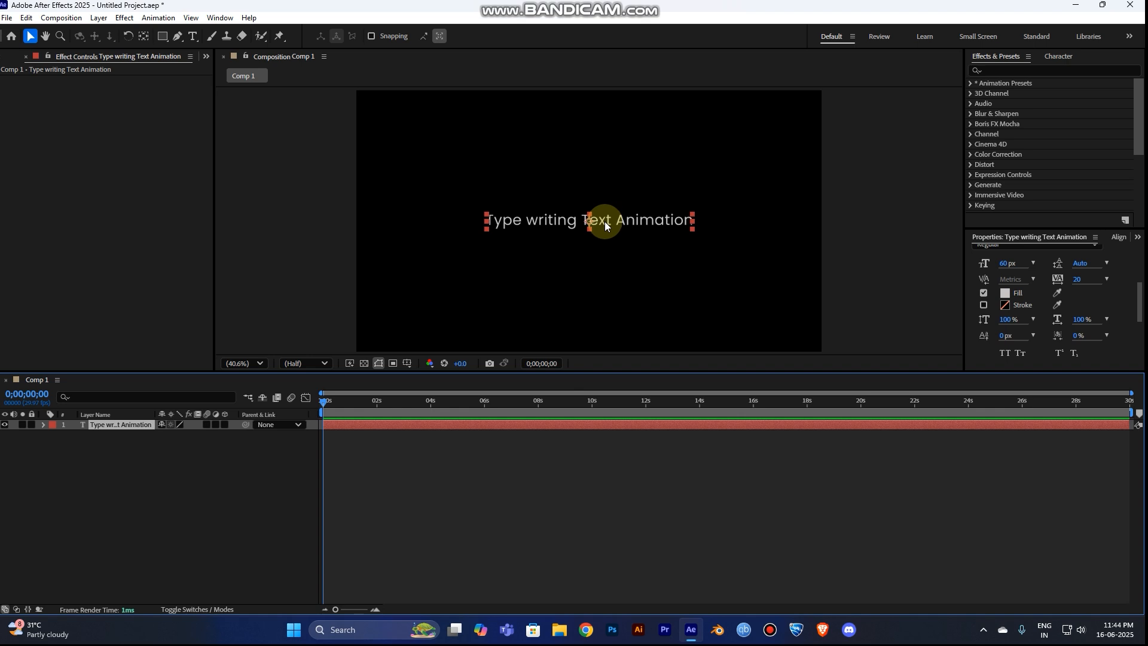
mouse_move(328, 402)
left_mouse_down()
mouse_move(348, 403)
mouse_move(323, 405)
left_mouse_up()
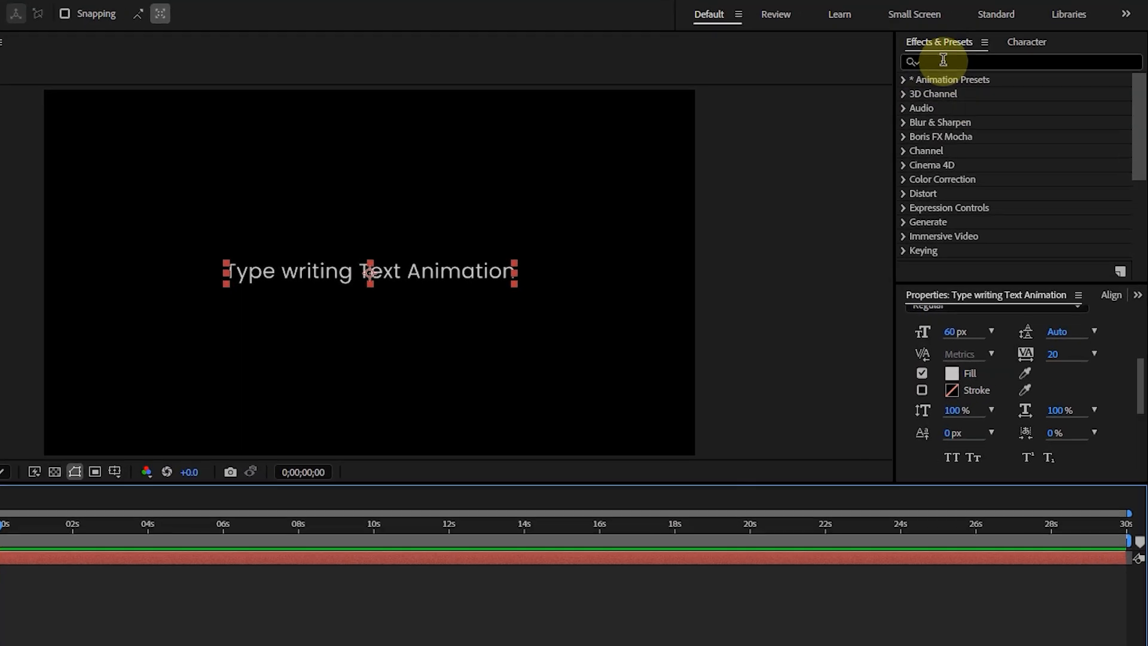
Step: Search the effects and presets for "type", apply Blinking Cursor Typewriter Console to the text layer, and preview the animation
left_click(947, 59)
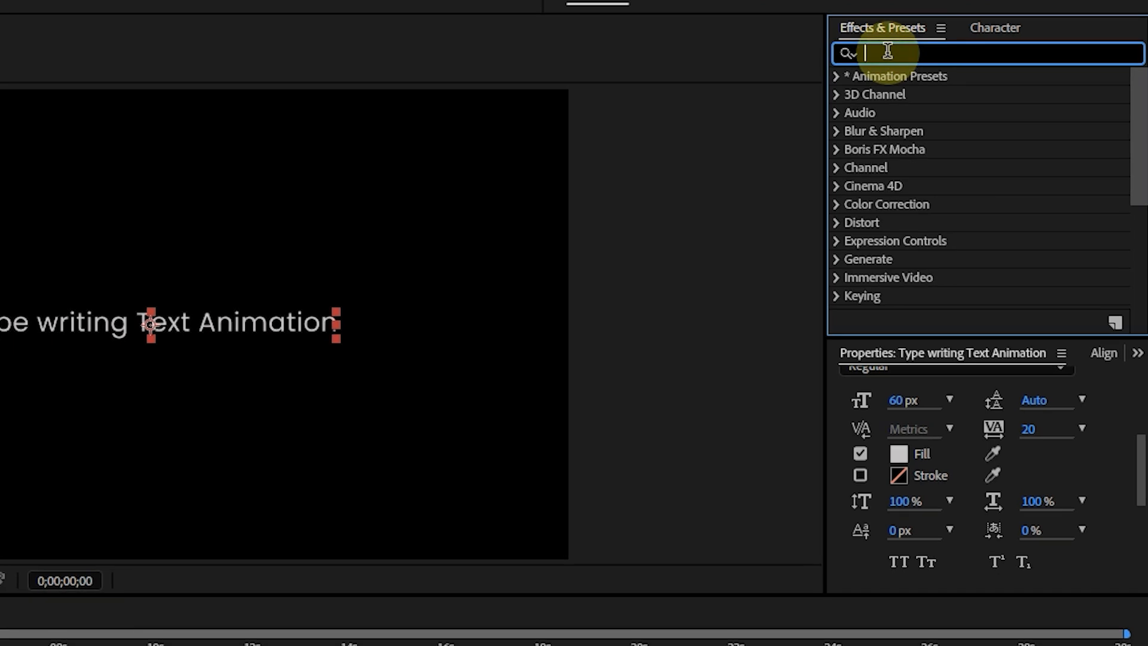
type("type wri")
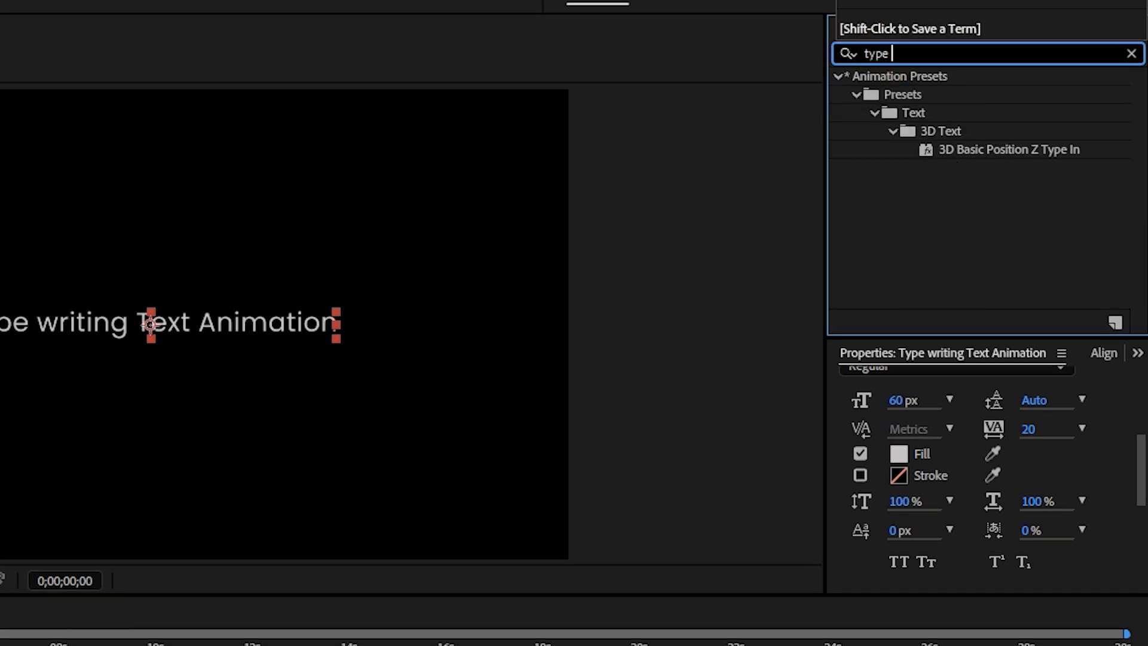
left_click(888, 51)
key("BackSpace")
key("BackSpace")
key("BackSpace")
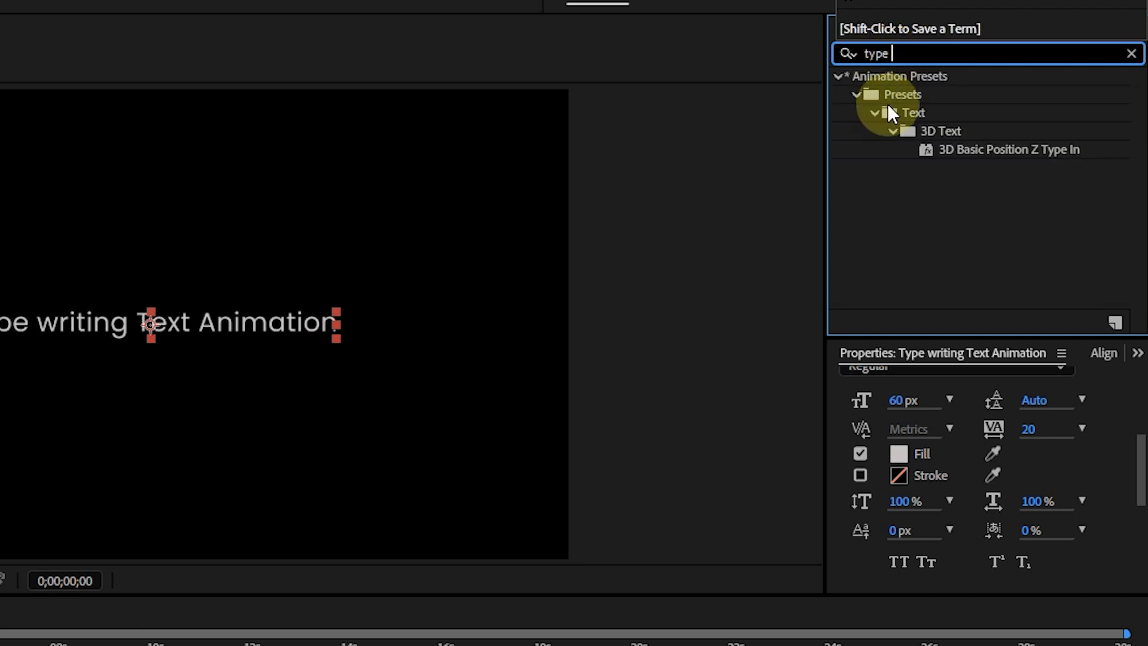
key("BackSpace")
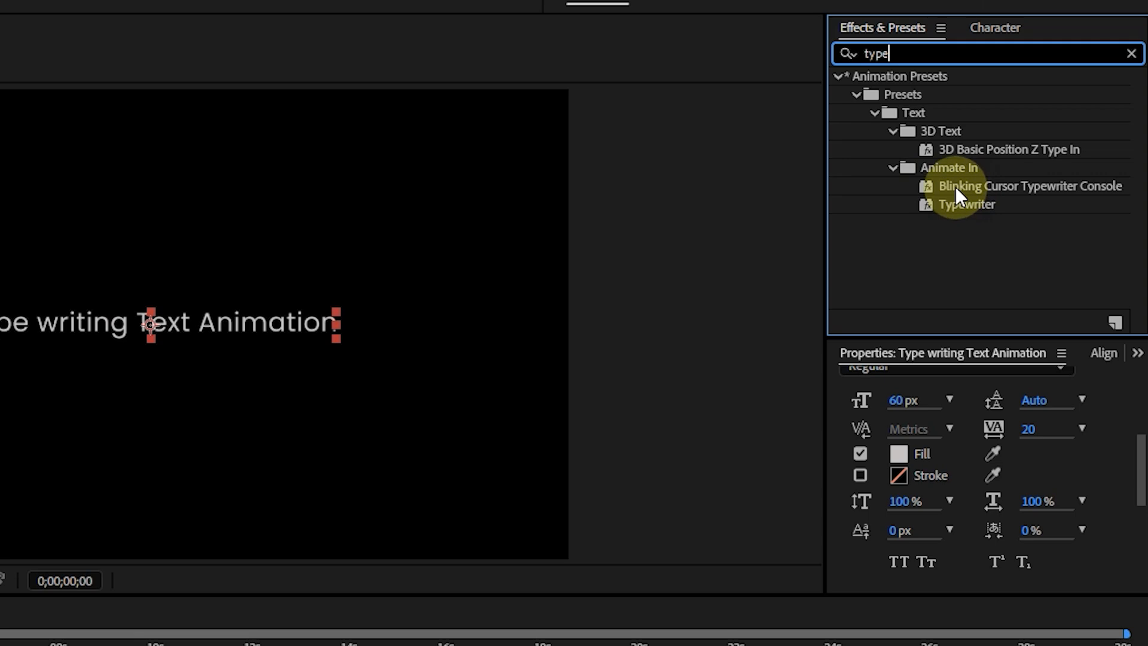
left_click_drag(956, 185, 354, 422)
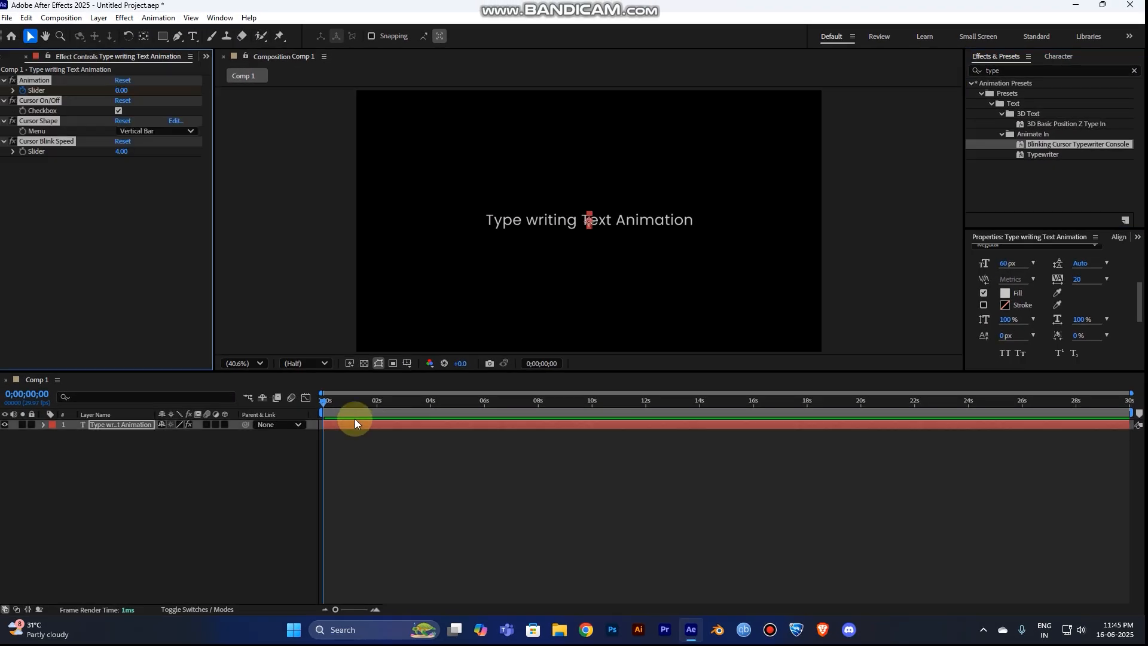
key("space")
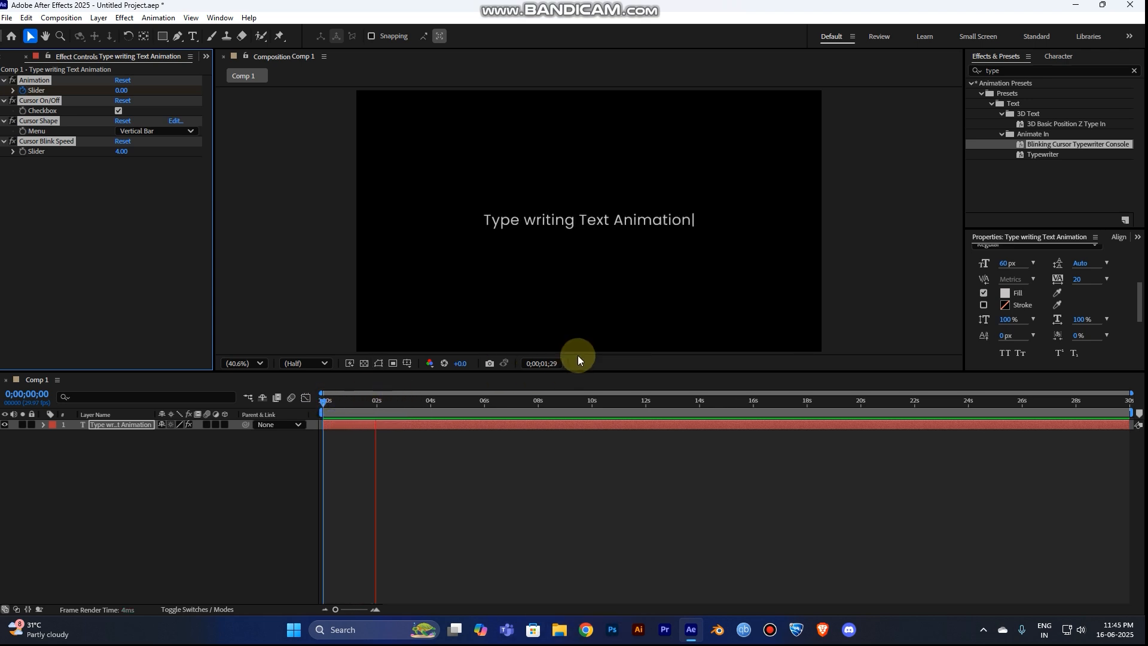
key("space")
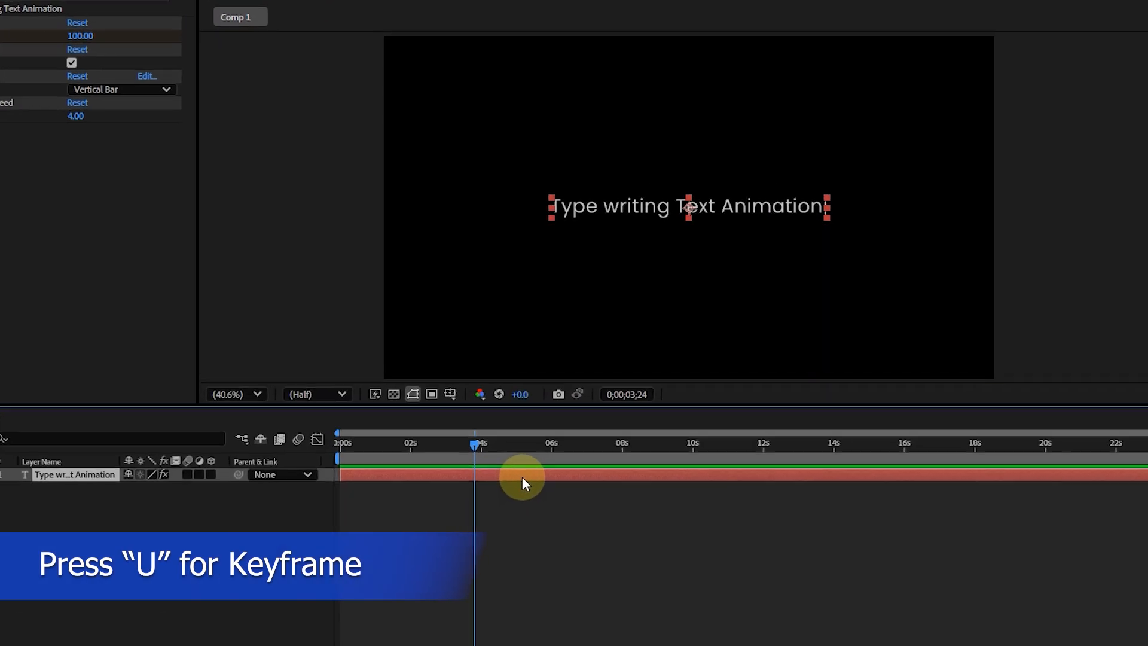
Step: Reveal the text layer's keyframes, move the Animation slider's end keyframe to about 2.6 seconds, and preview from the start
key("u")
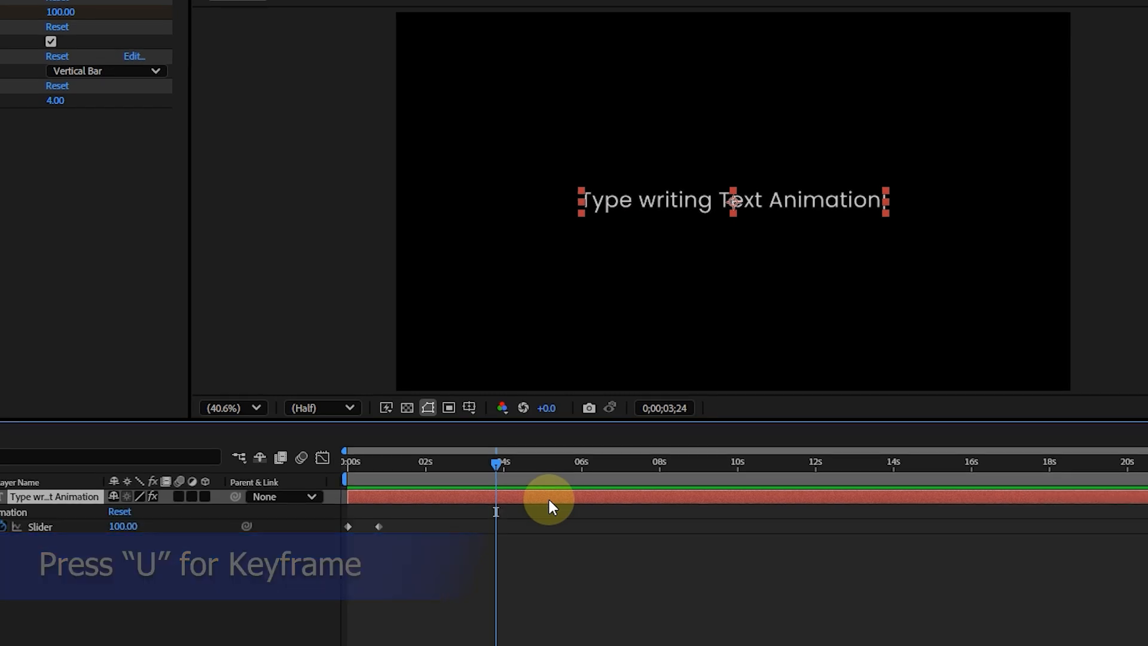
left_click_drag(400, 544, 335, 521)
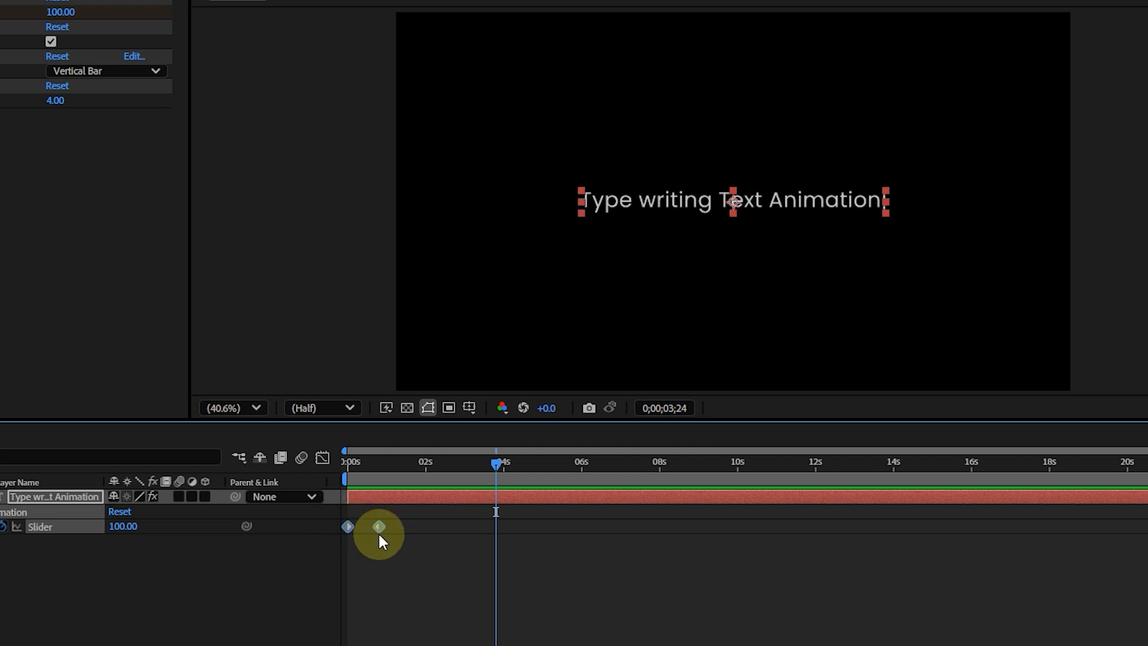
mouse_move(379, 531)
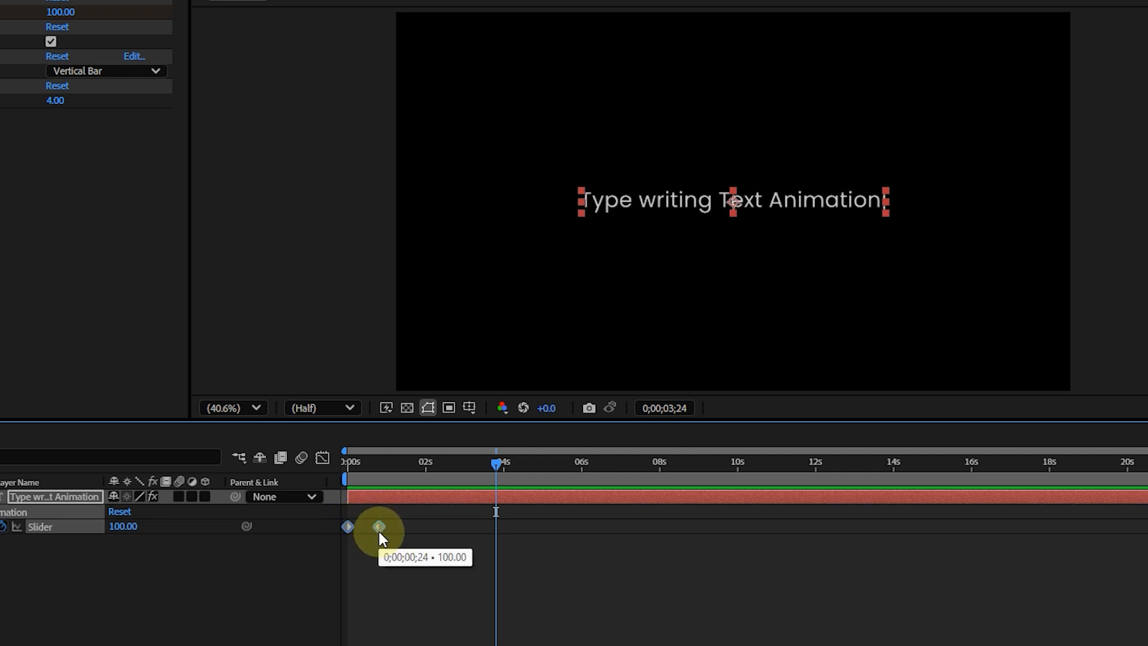
left_click(441, 556)
left_click_drag(378, 526, 449, 528)
left_click_drag(393, 462, 330, 483)
key("space")
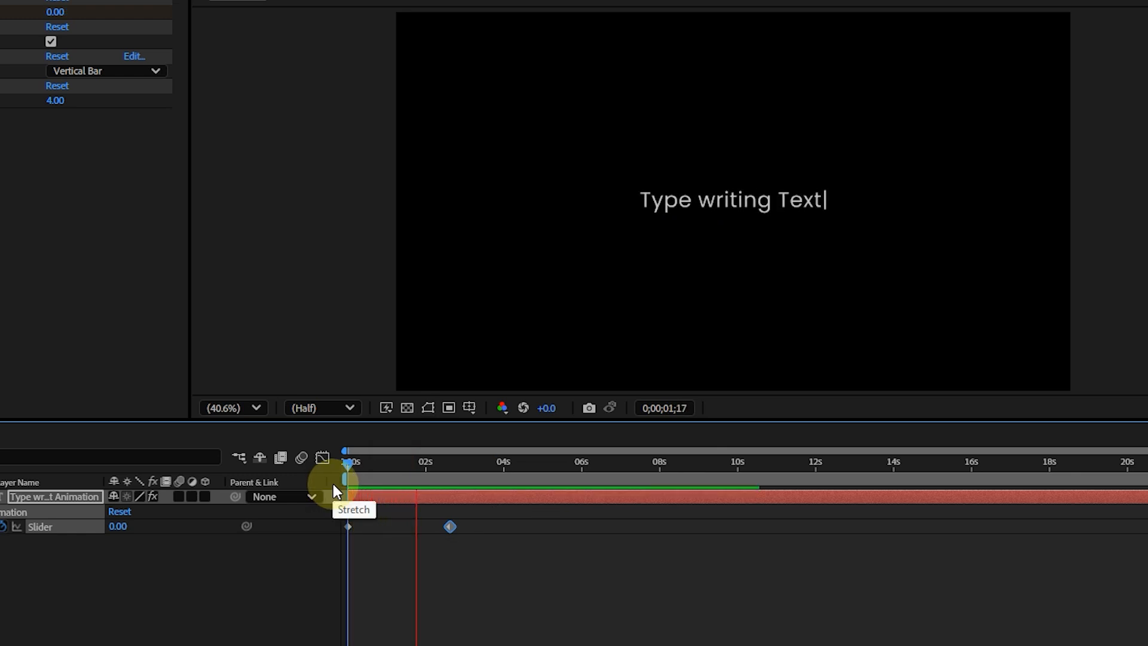
key("space")
Step: Move the Animation slider's end keyframe to about 2.9 seconds and preview the typing from the start
left_click_drag(450, 528, 462, 530)
left_click_drag(444, 464, 353, 490)
key("space")
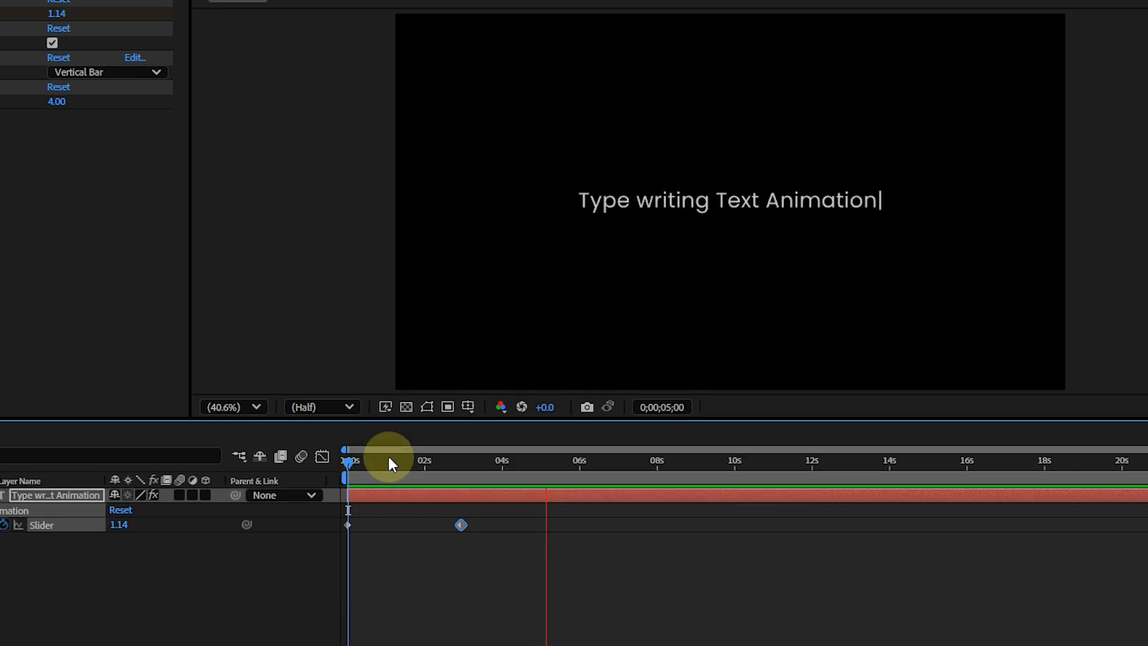
Step: Go to 0;00;03;14 and switch the Cursor On/Off option off and back on
left_click_drag(430, 468, 480, 477)
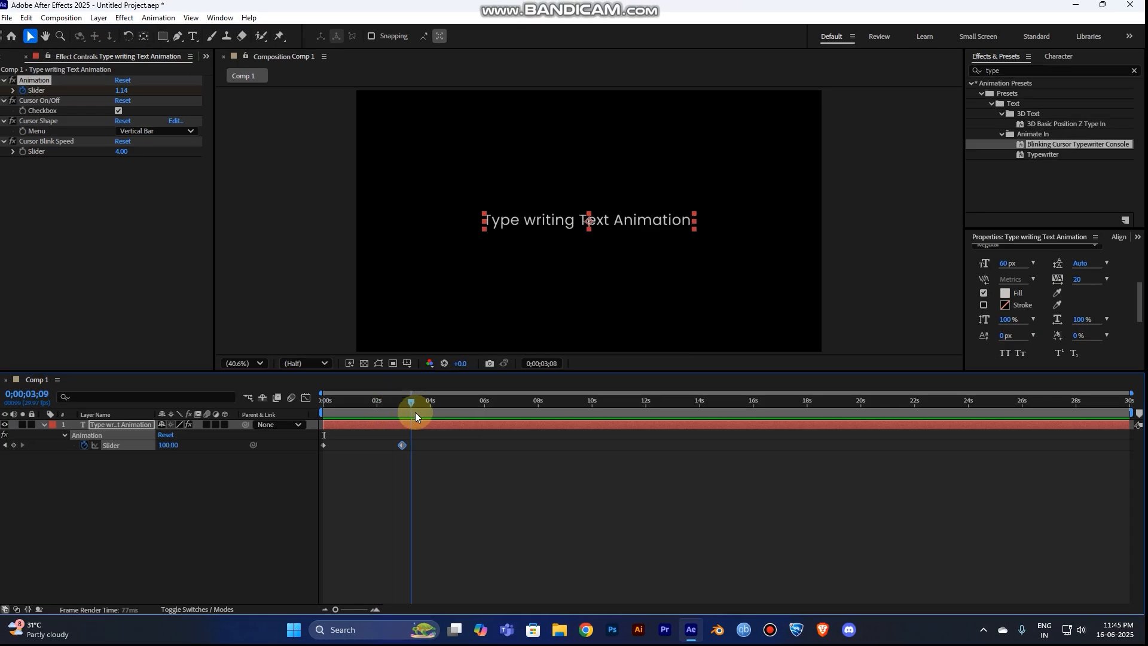
left_click_drag(414, 411, 416, 412)
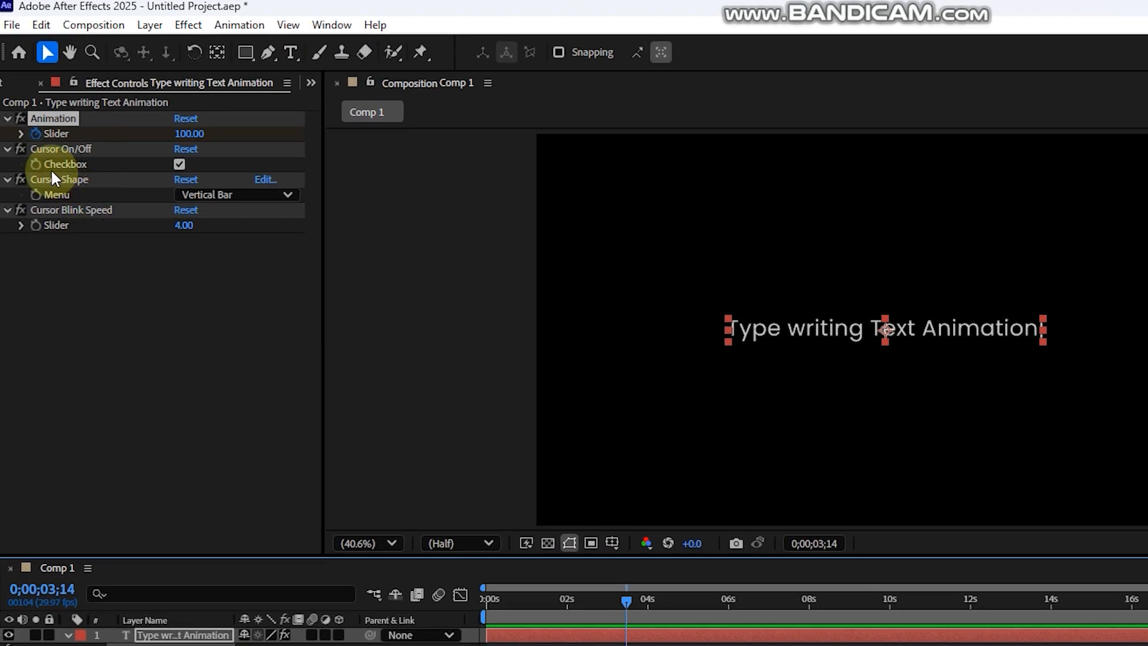
left_click(180, 164)
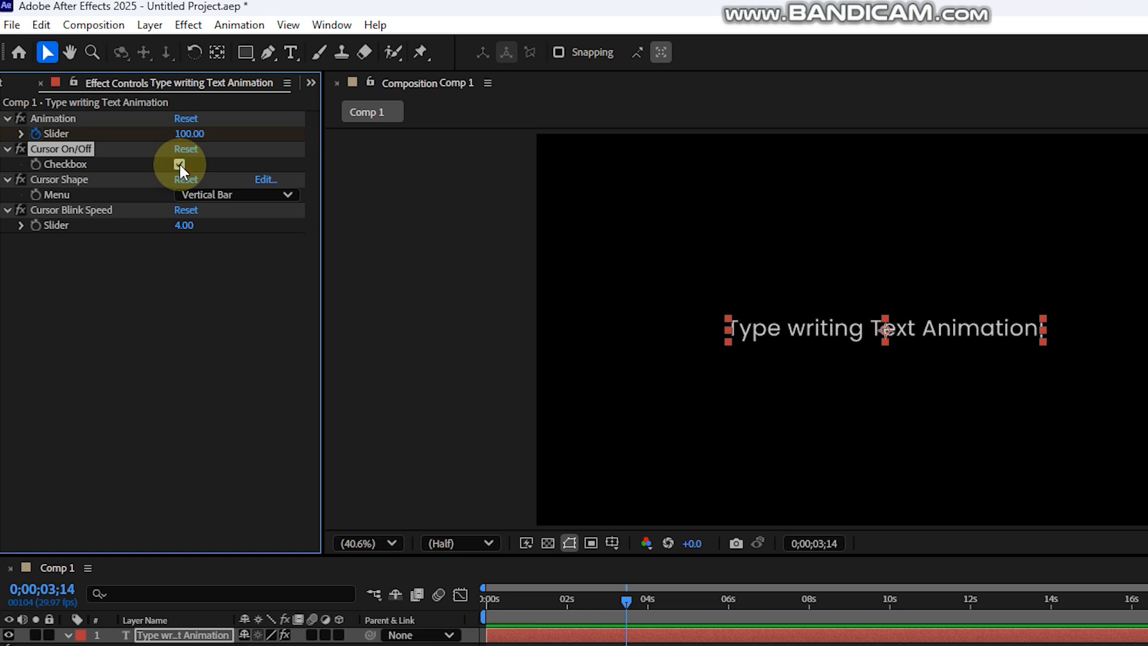
left_click(180, 163)
left_click(180, 164)
left_click(179, 164)
Step: Choose Vertical Bar as the Cursor Shape and preview the blinking cursor
left_click(218, 195)
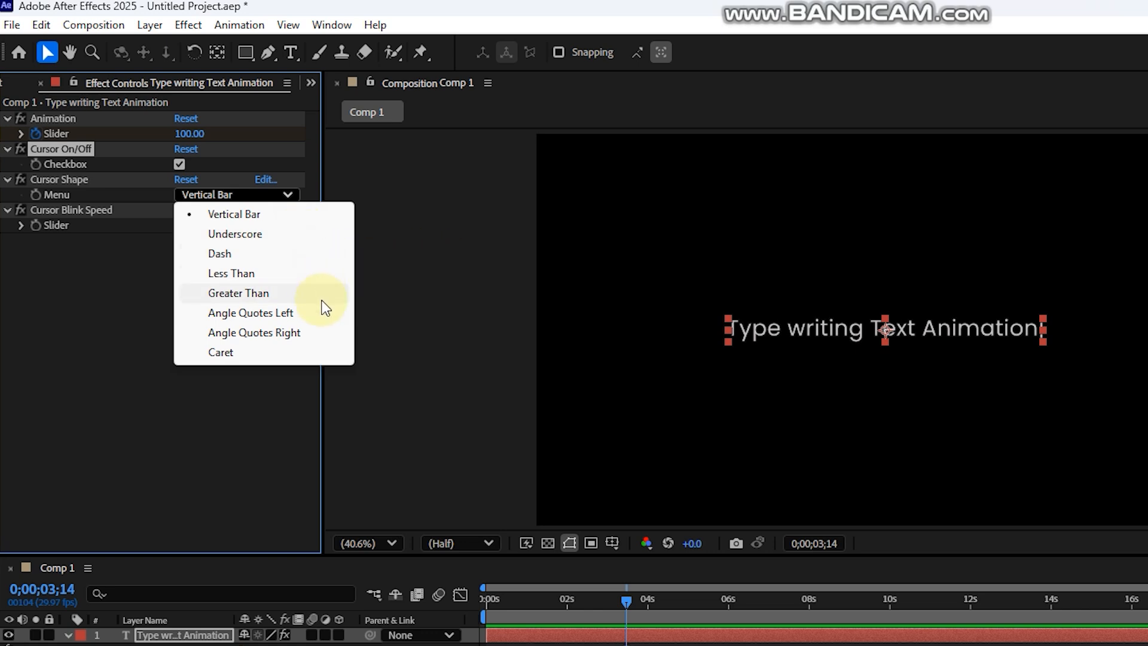
left_click(257, 216)
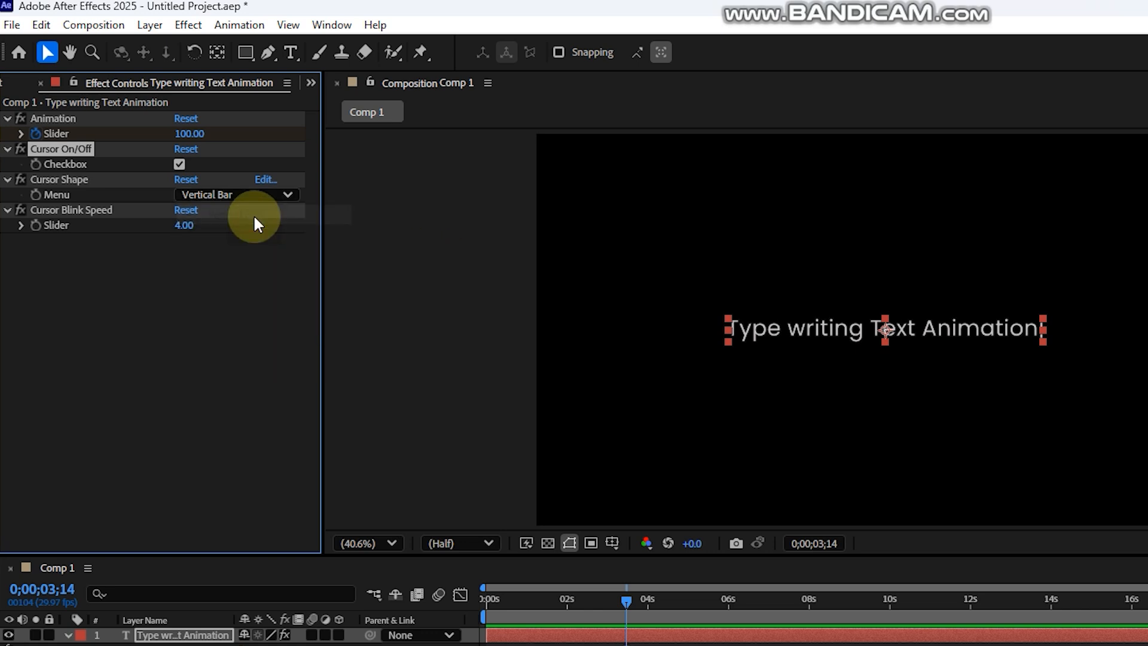
left_click(625, 604)
key("space")
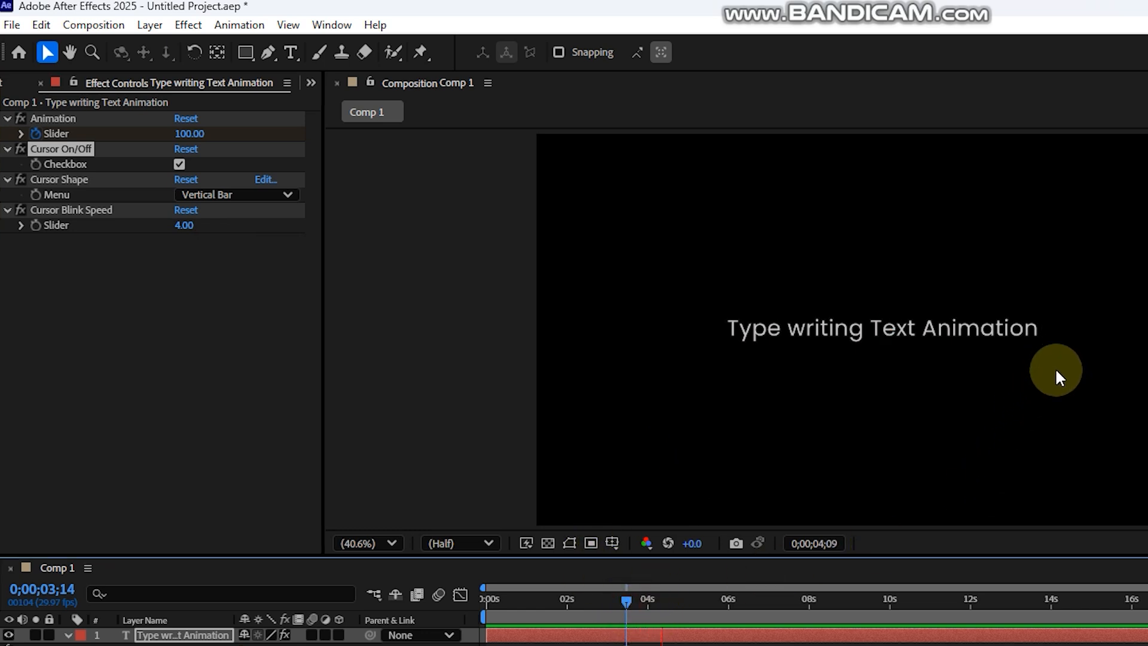
key("space")
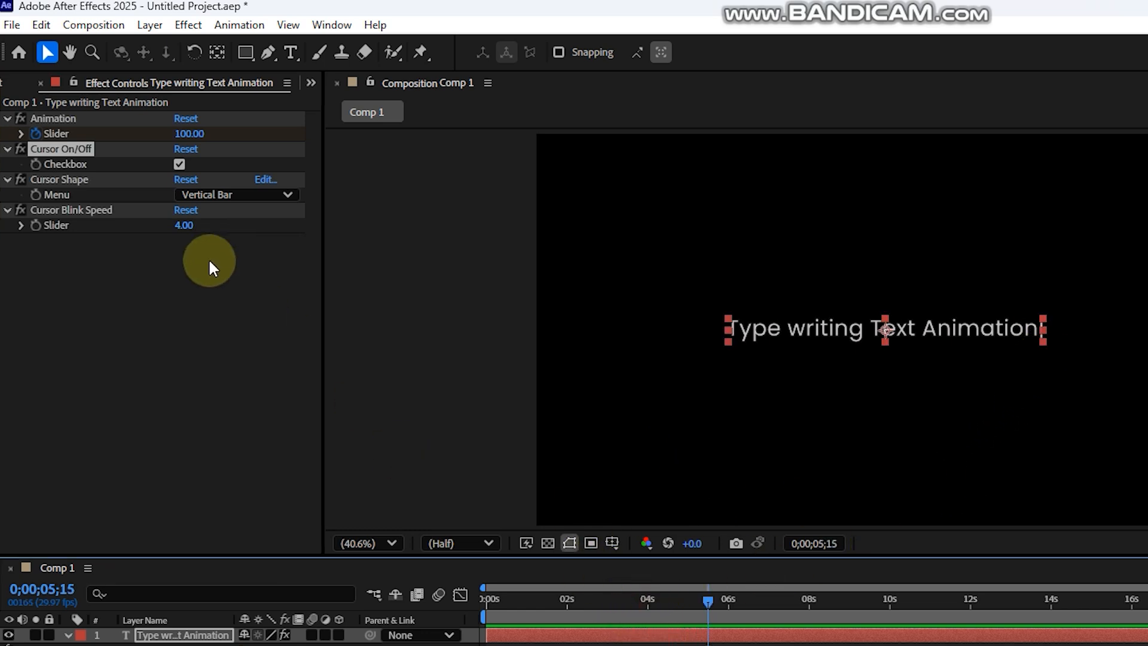
Step: Set the Cursor Blink Speed to 2 and preview the blinking
left_click(183, 225)
type("2")
key("Return")
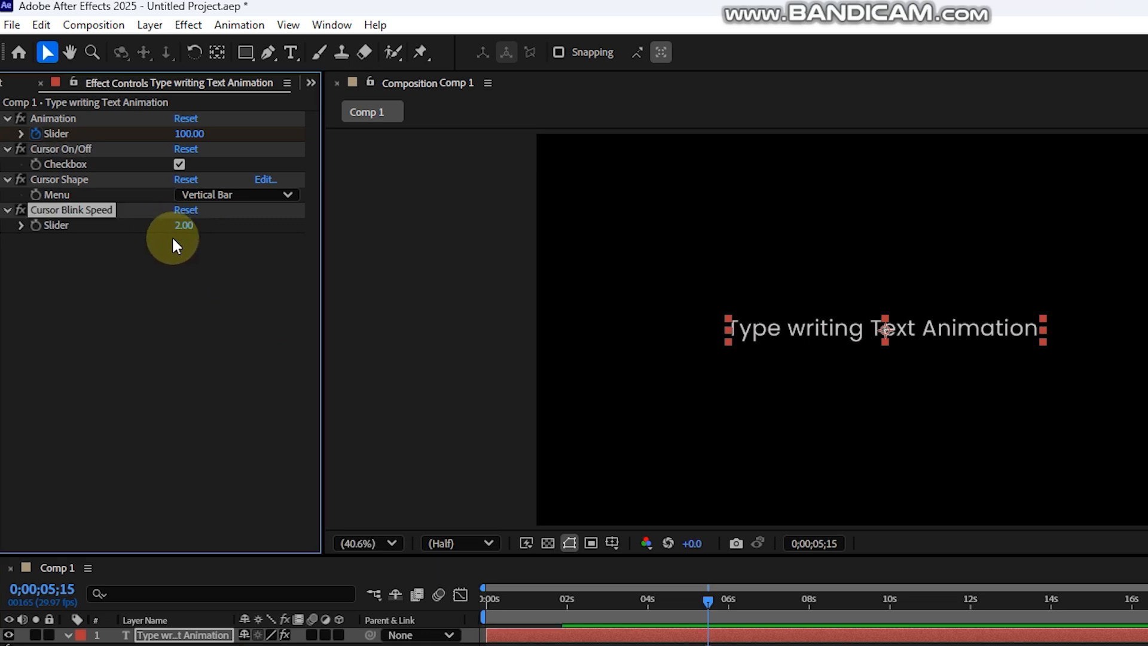
key("space")
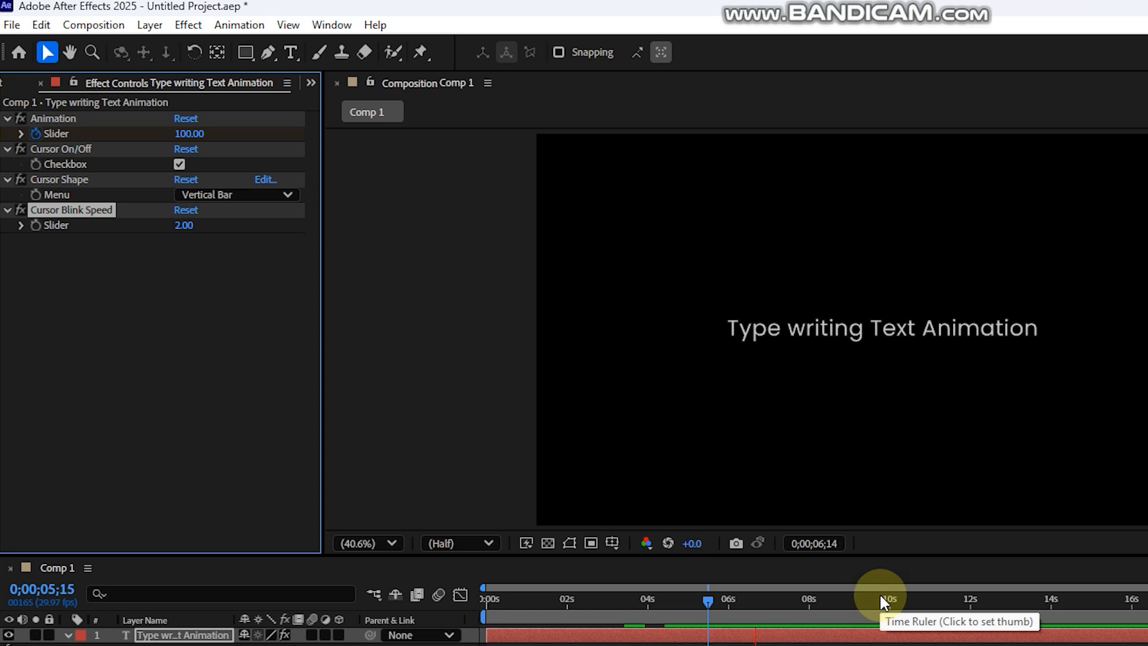
key("space")
Step: Try a Cursor Blink Speed of 5 and preview it
left_click(185, 227)
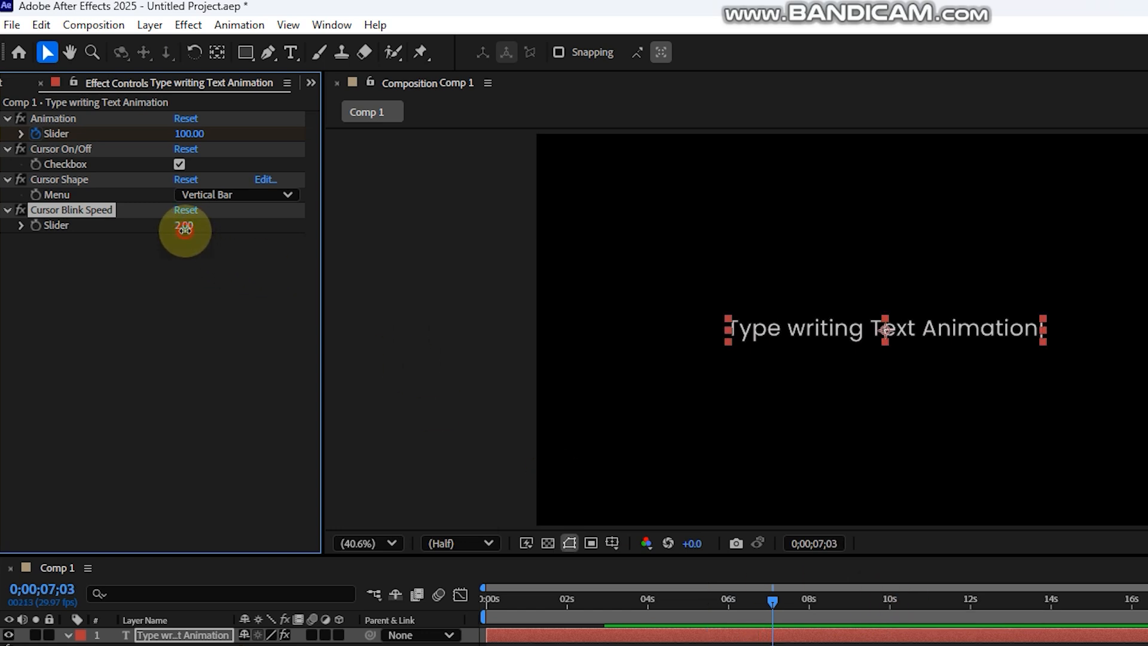
type("5")
key("Return")
left_click(800, 501)
key("space")
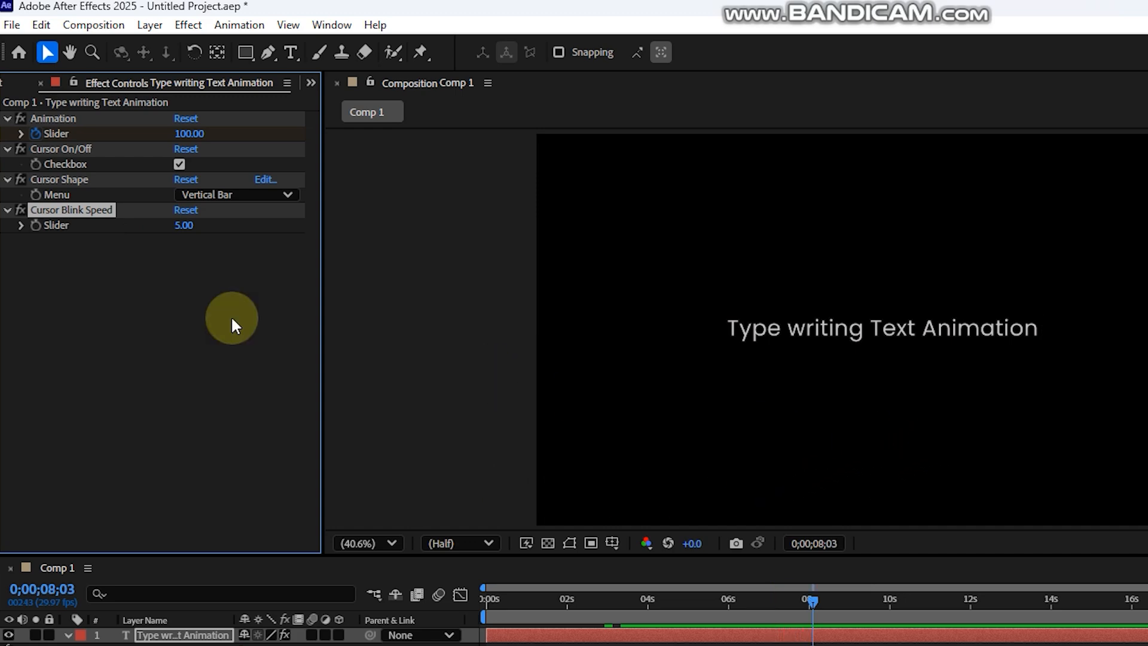
Step: Set the Cursor Blink Speed back to 2 and preview the whole typing animation from the start
left_click(187, 225)
type("2")
key("Return")
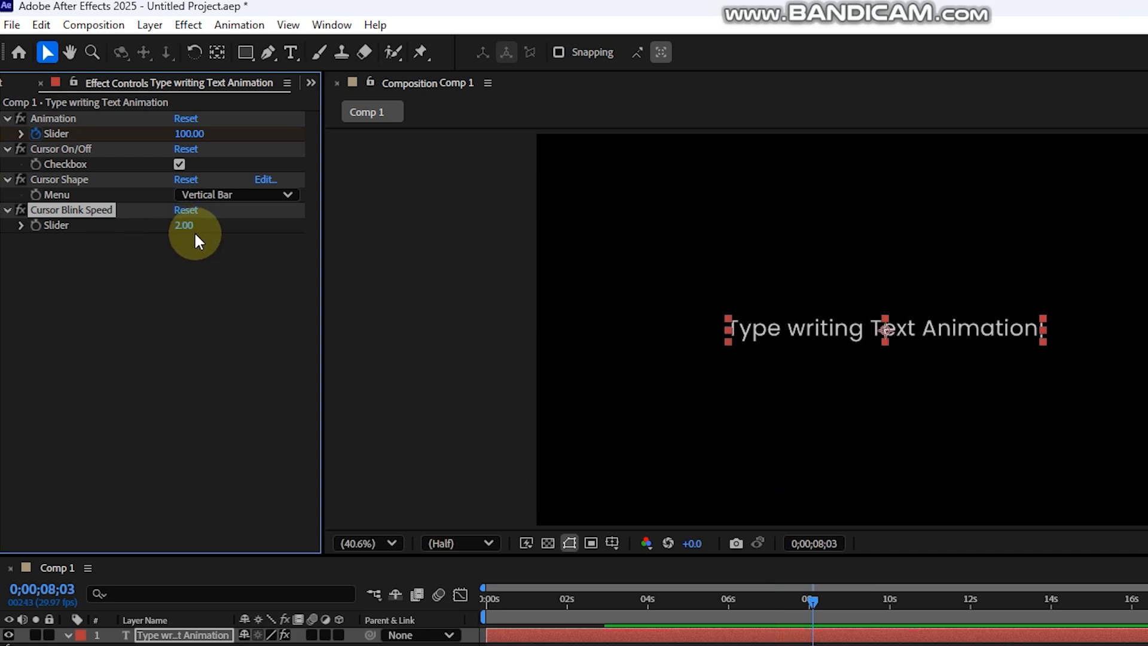
left_click(484, 595)
key("space")
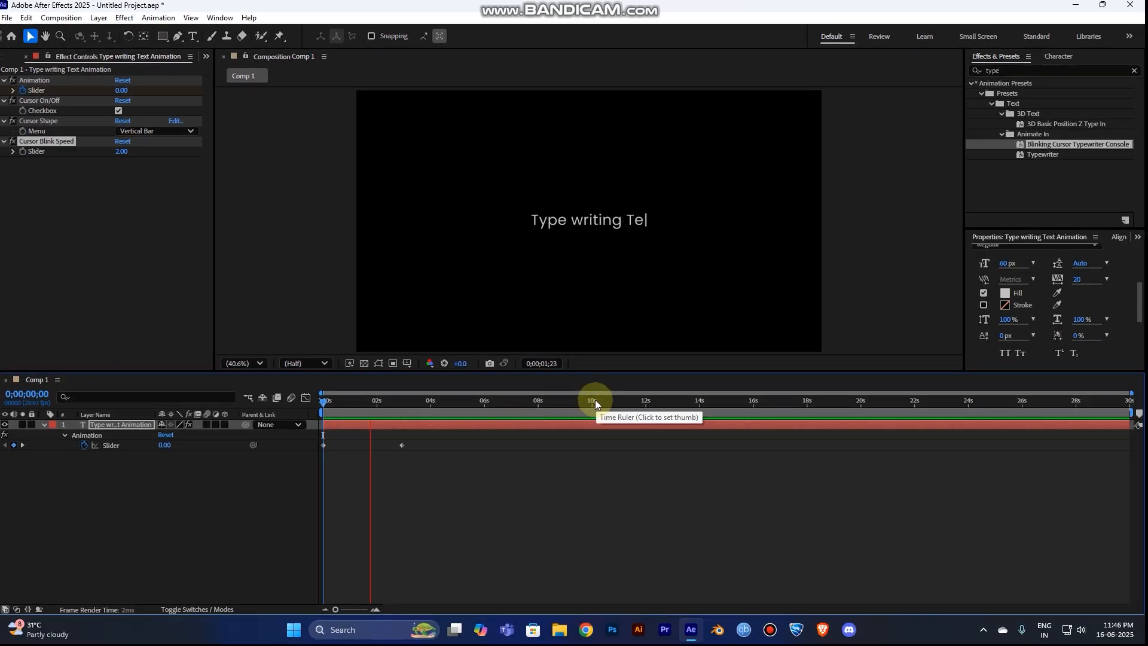
key("space")
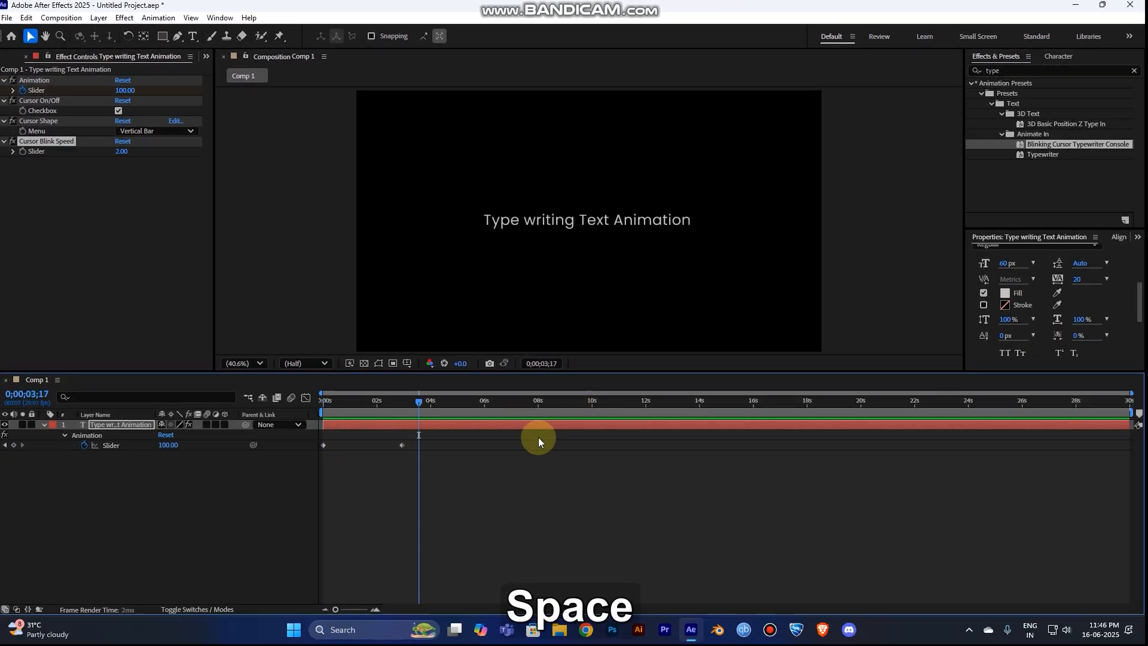
Step: Collapse the text layer's properties, copy the layer with property links, and paste the linked copy into Comp 1 at the start
left_click(325, 402)
key("Home")
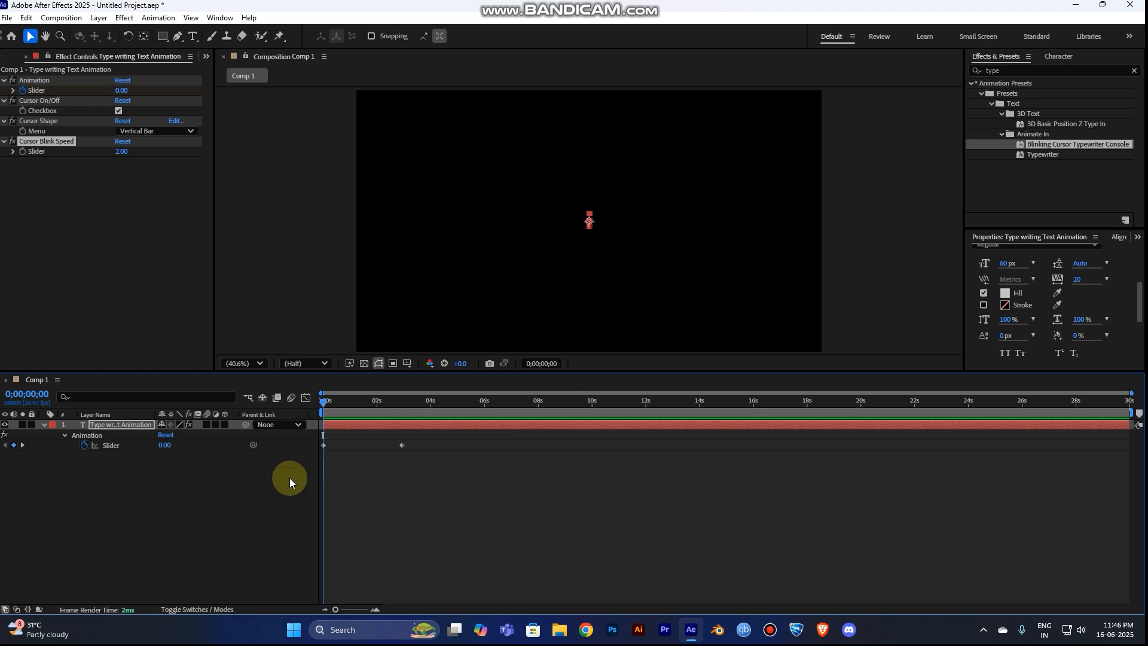
left_click(42, 424)
left_click(393, 446)
left_click(381, 425)
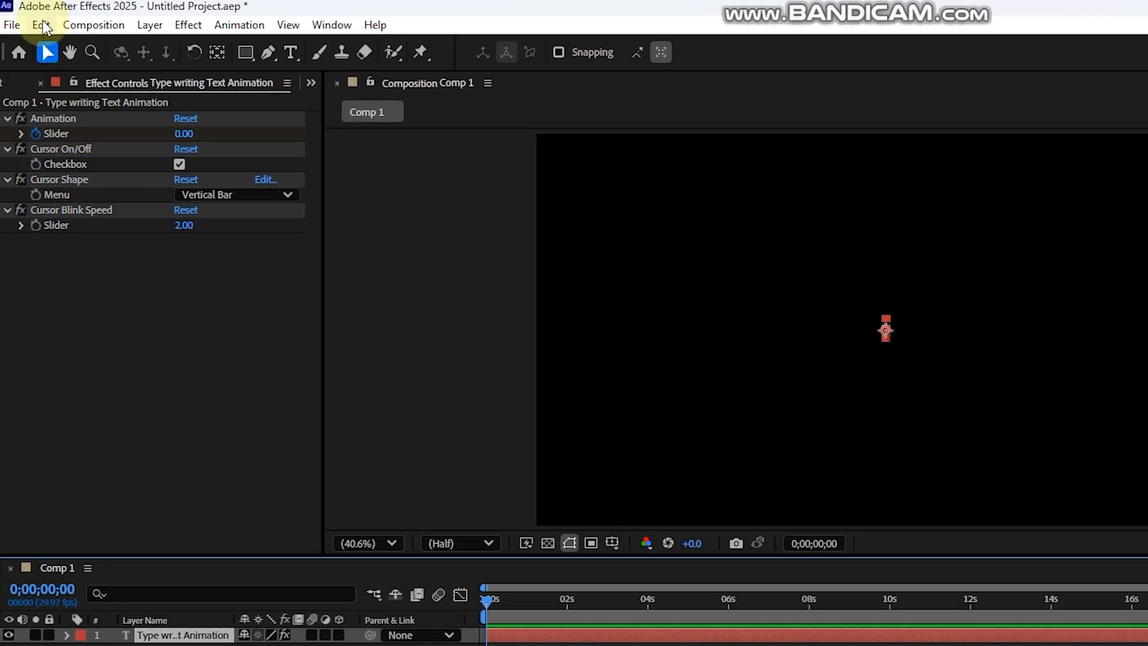
left_click(27, 15)
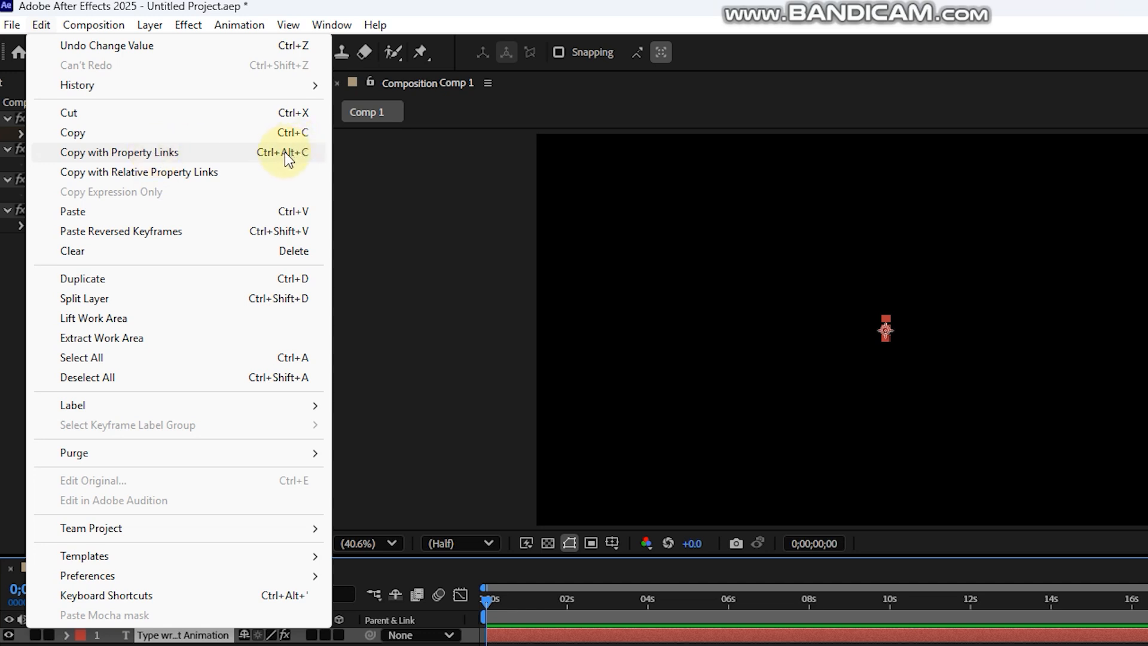
left_click(226, 157)
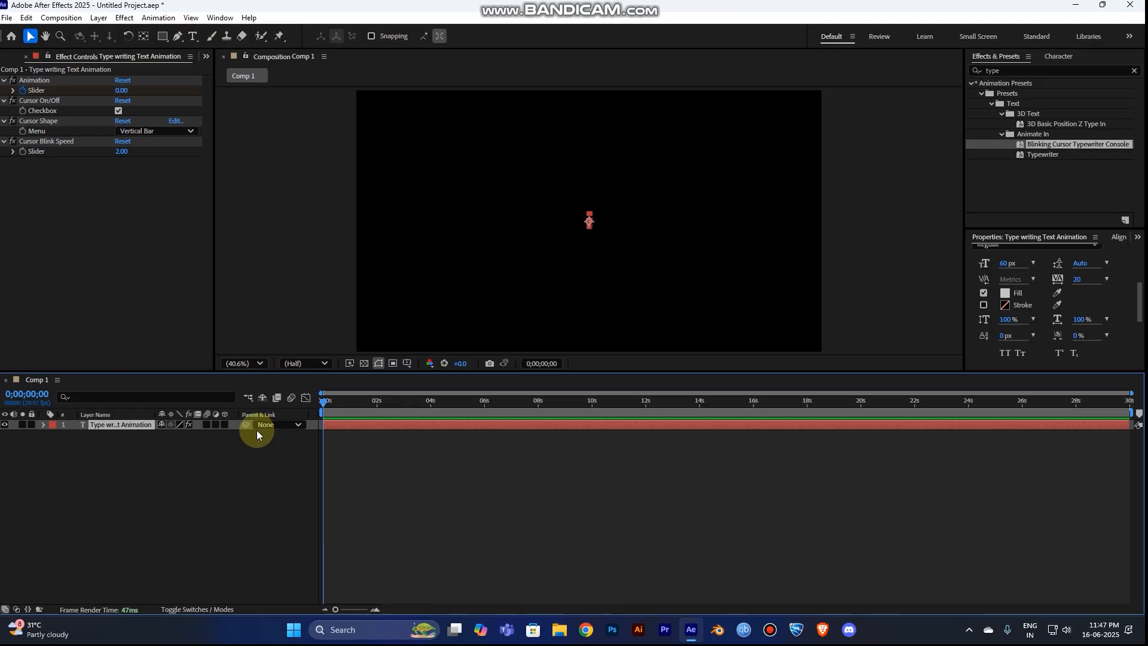
key("ctrl+v")
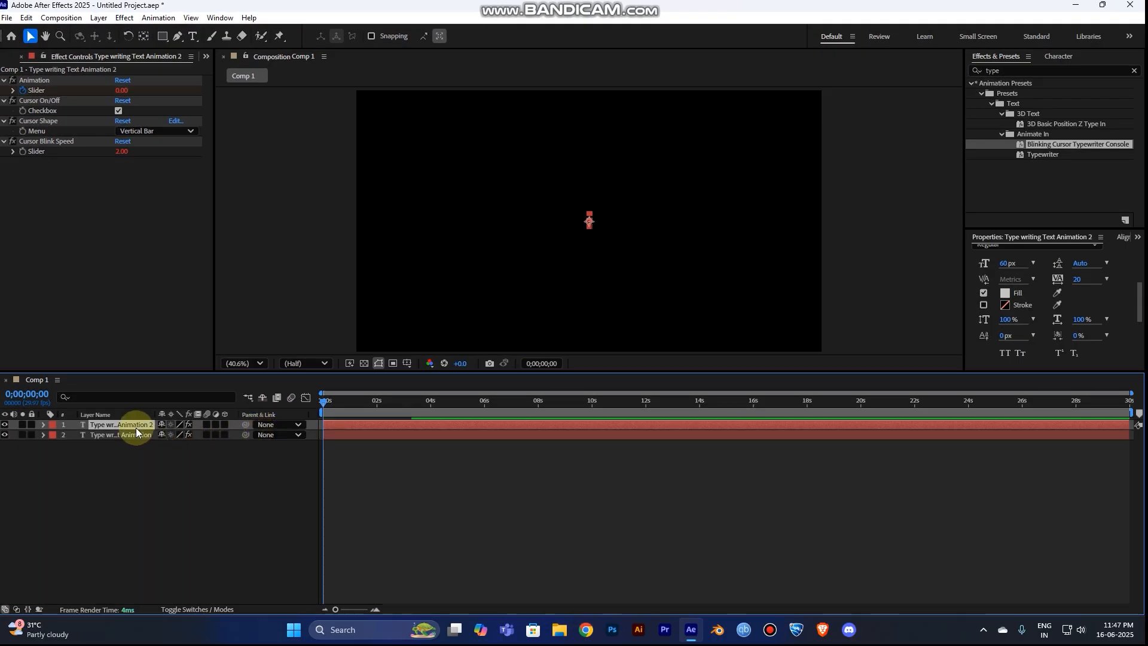
Step: Reveal the Position of both text layers, shift the original layer's X position to 981 to test the link, undo it, and collapse both layers
left_click(136, 434, "shift")
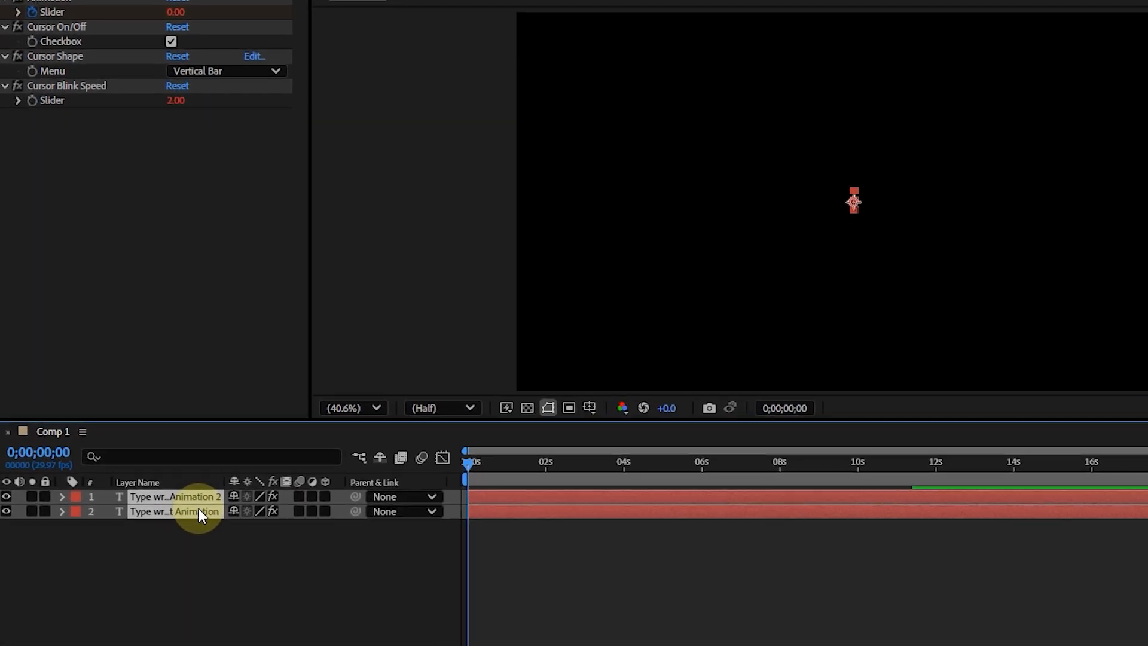
key("p")
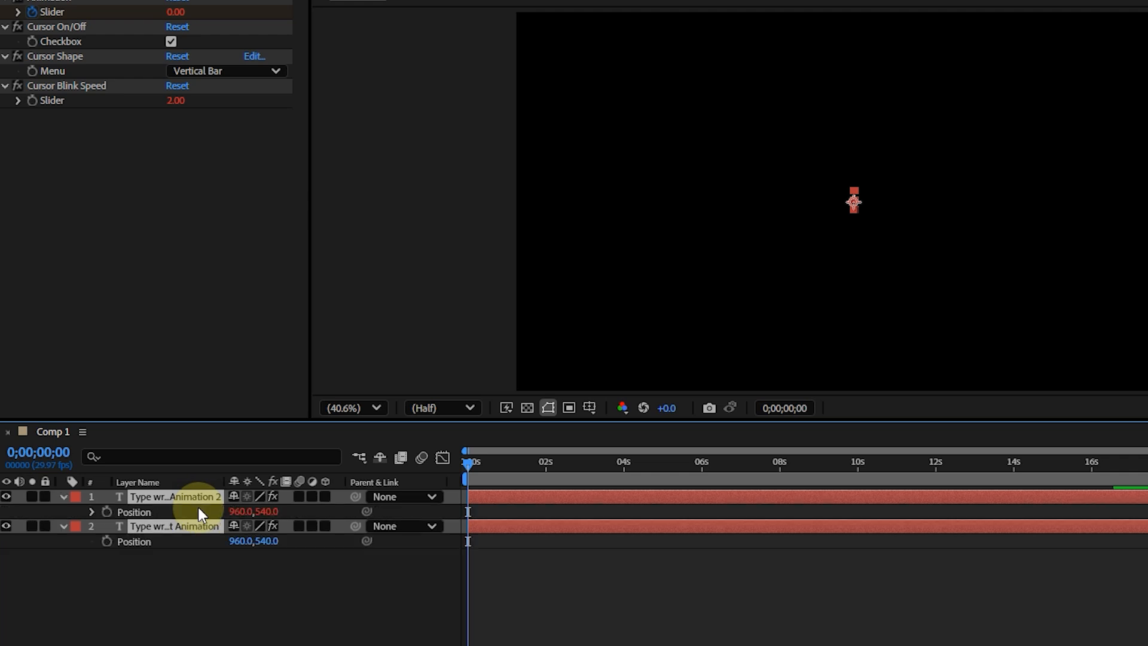
left_click(250, 552)
mouse_move(240, 544)
left_mouse_down()
mouse_move(249, 541)
mouse_move(167, 541)
mouse_move(238, 516)
mouse_move(174, 535)
mouse_move(261, 542)
left_mouse_up()
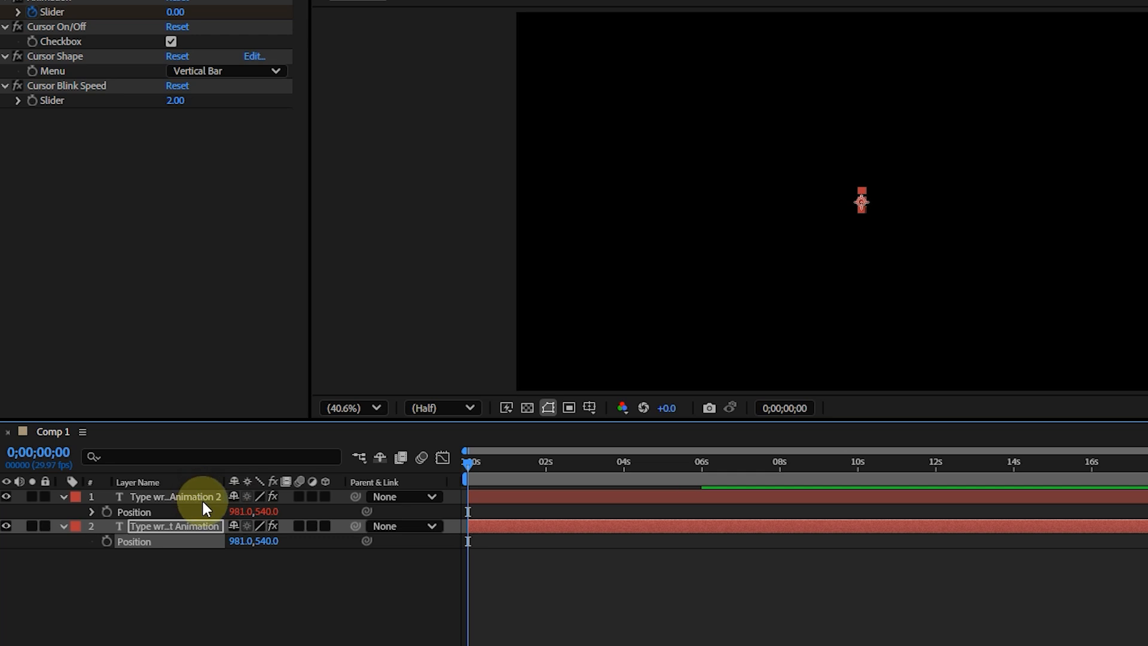
key("ctrl+z")
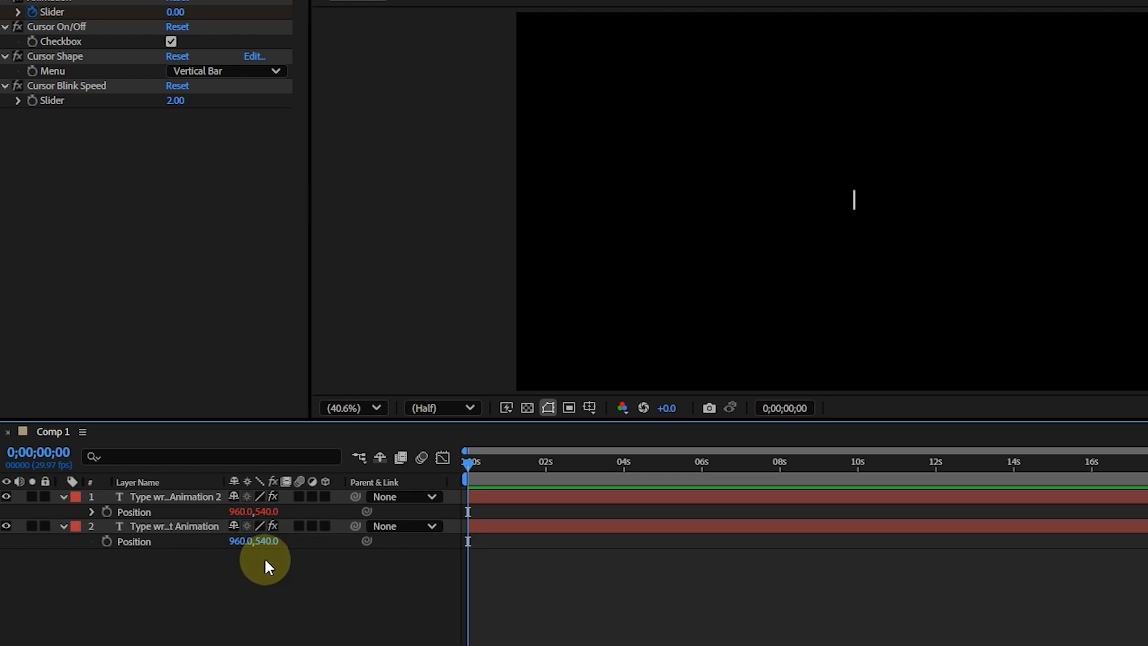
left_click(64, 525)
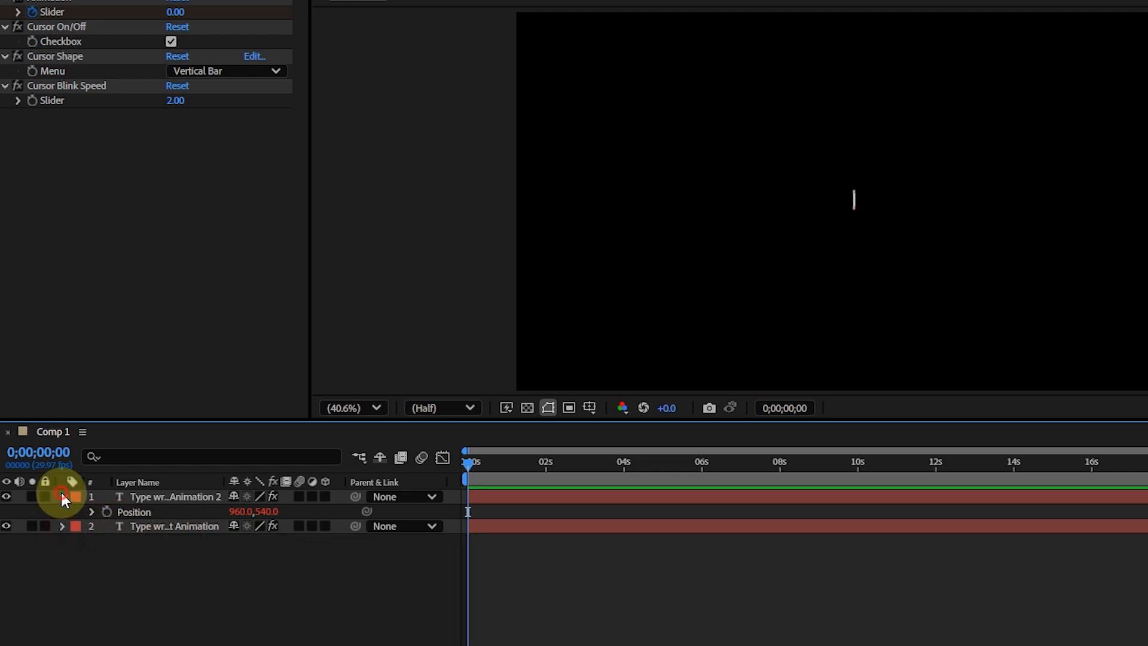
left_click(63, 495)
Step: Rename the original text layer as TEXT
key("ctrl+a")
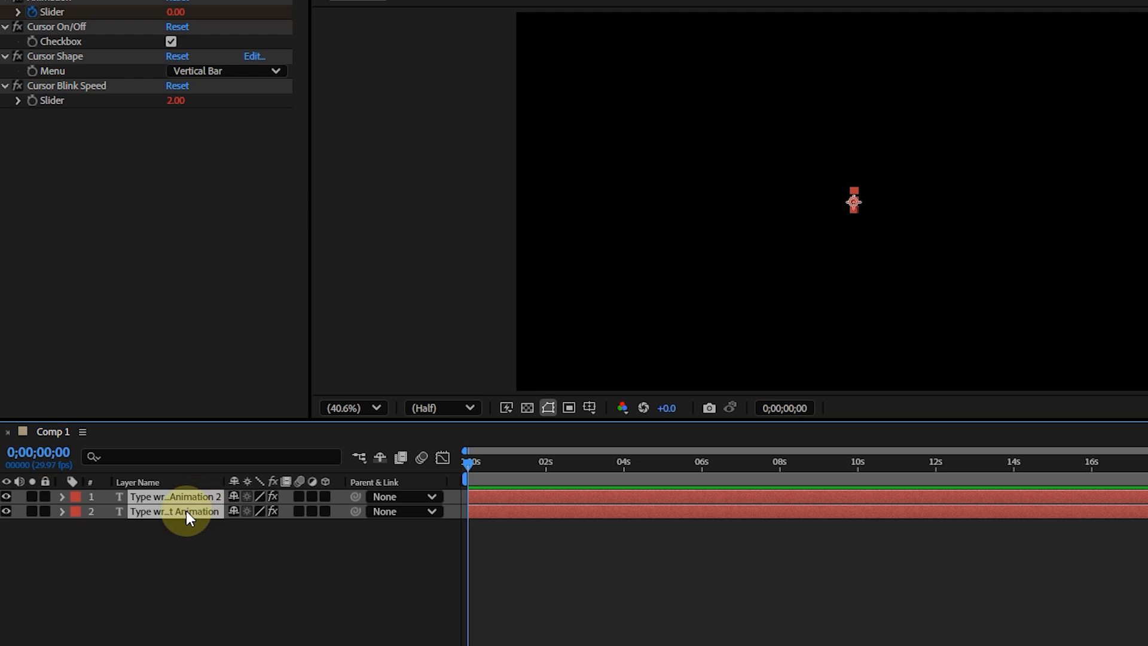
left_click(192, 522)
left_click(193, 511)
right_click(194, 511)
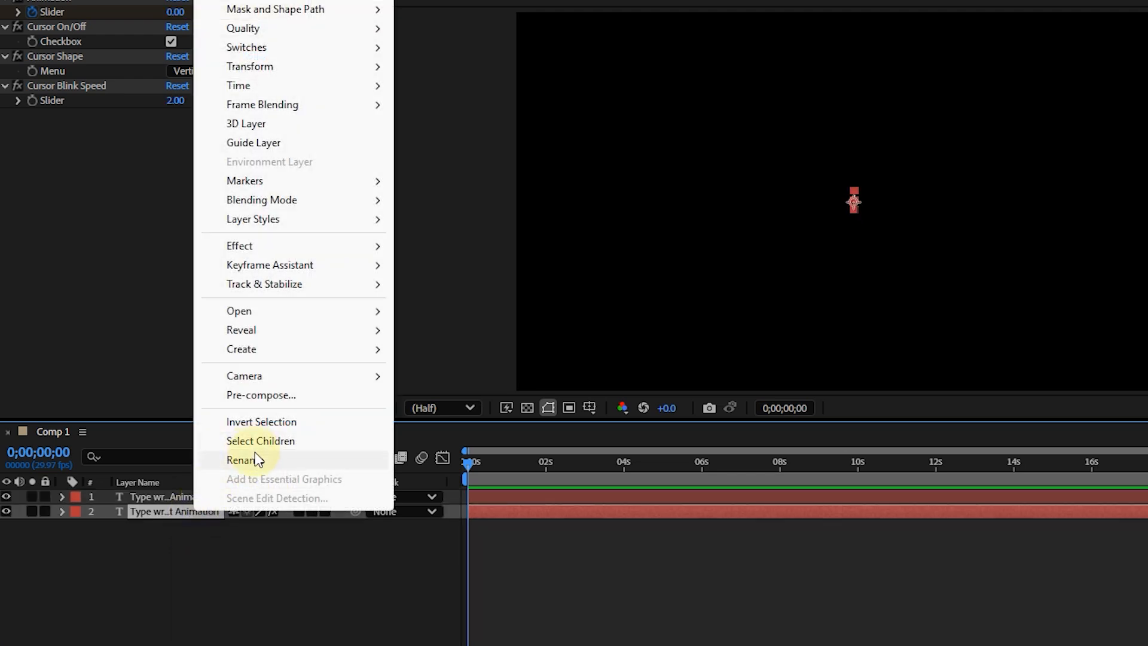
left_click(242, 547)
left_click(207, 512)
right_click(209, 510)
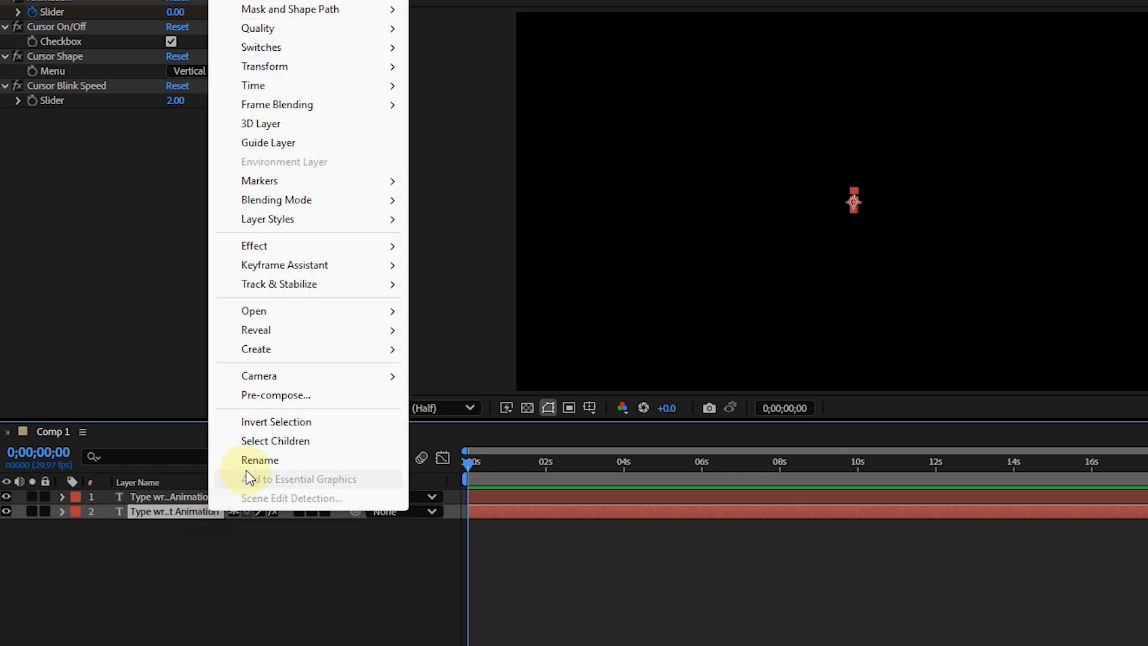
left_click(260, 459)
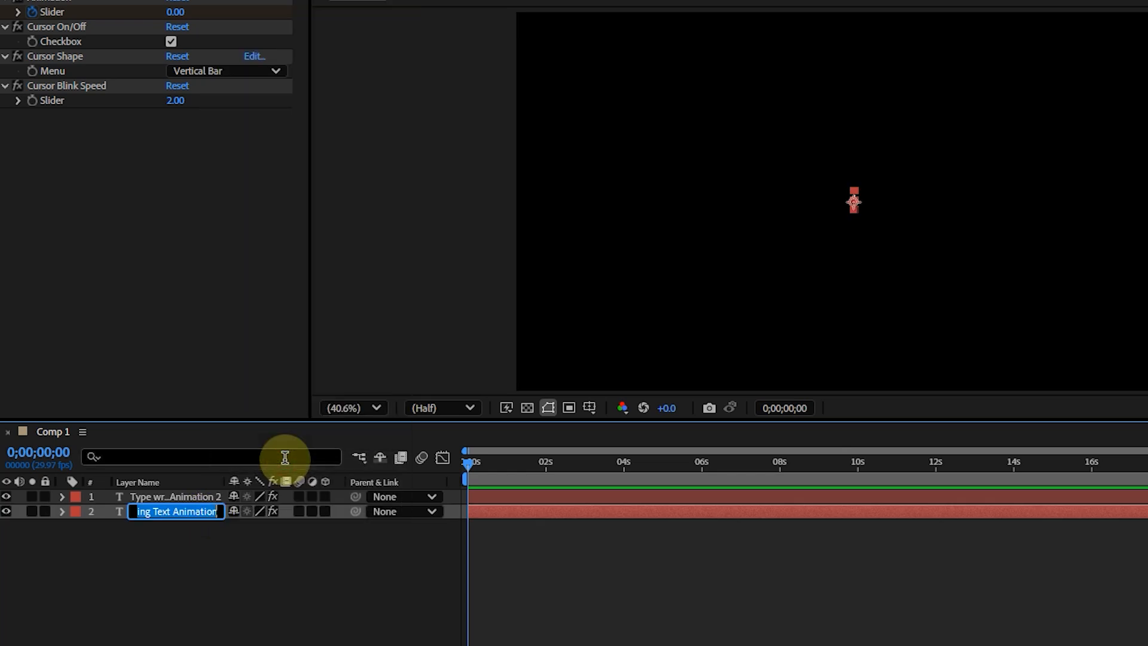
type("TEXT")
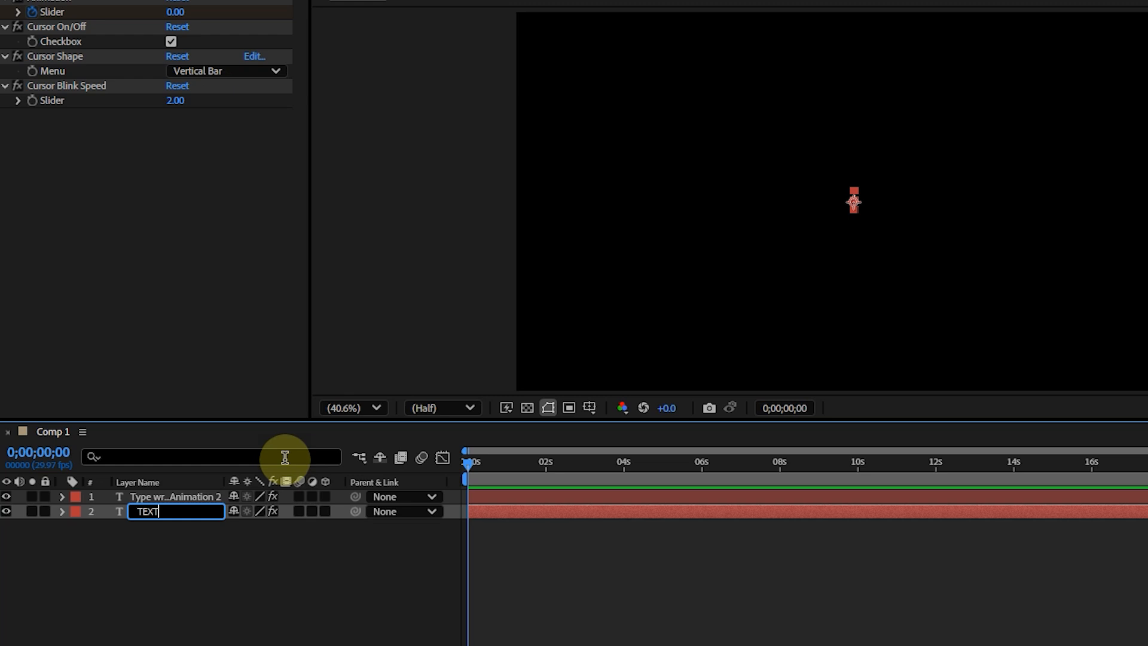
left_click(255, 605)
Step: Rename the property-linked copy of the text layer as Box
right_click(188, 496)
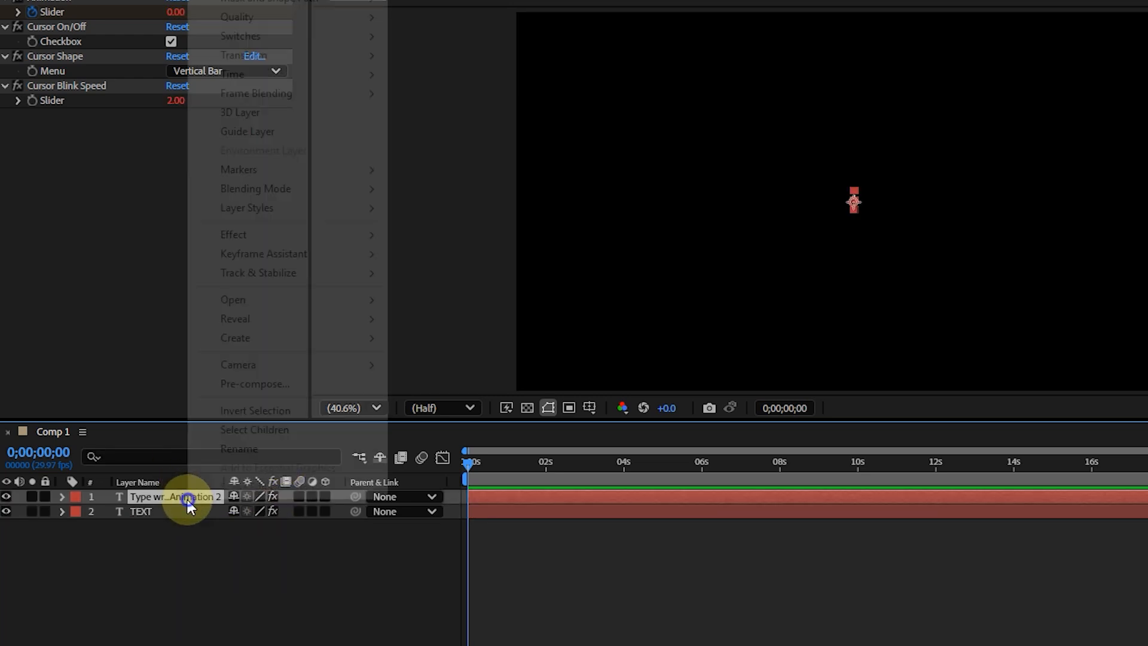
left_click(236, 449)
type("BOrder")
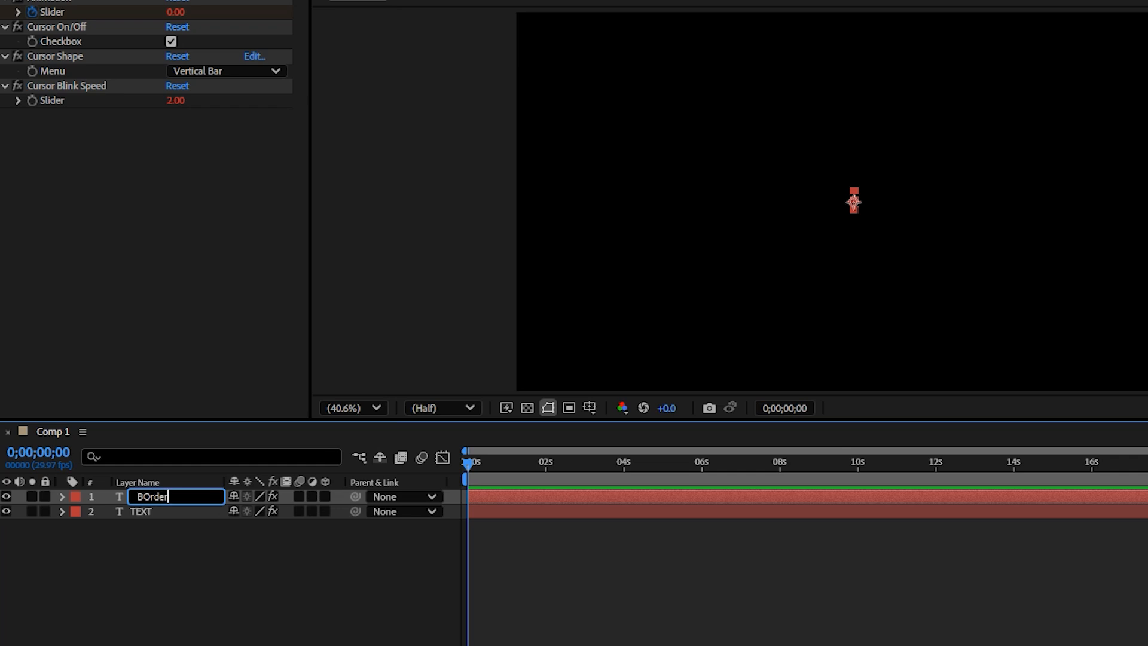
left_click(154, 494)
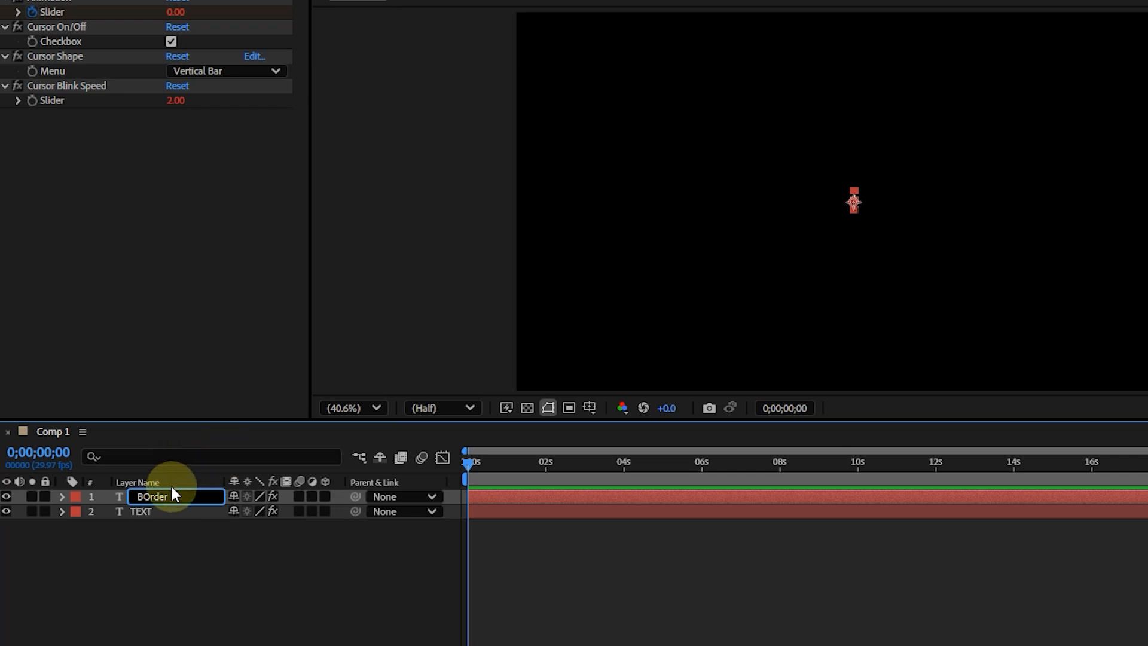
key("BackSpace")
type("o")
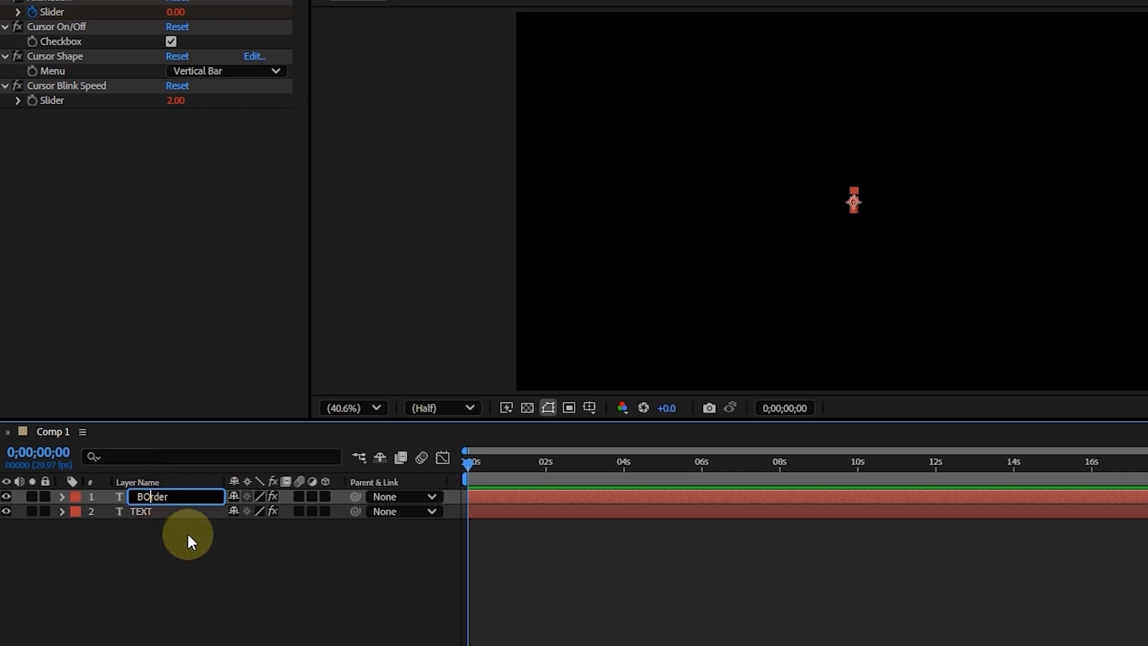
key("BackSpace")
key("Delete")
key("Delete")
key("Delete")
key("Delete")
type("ox")
key("Return")
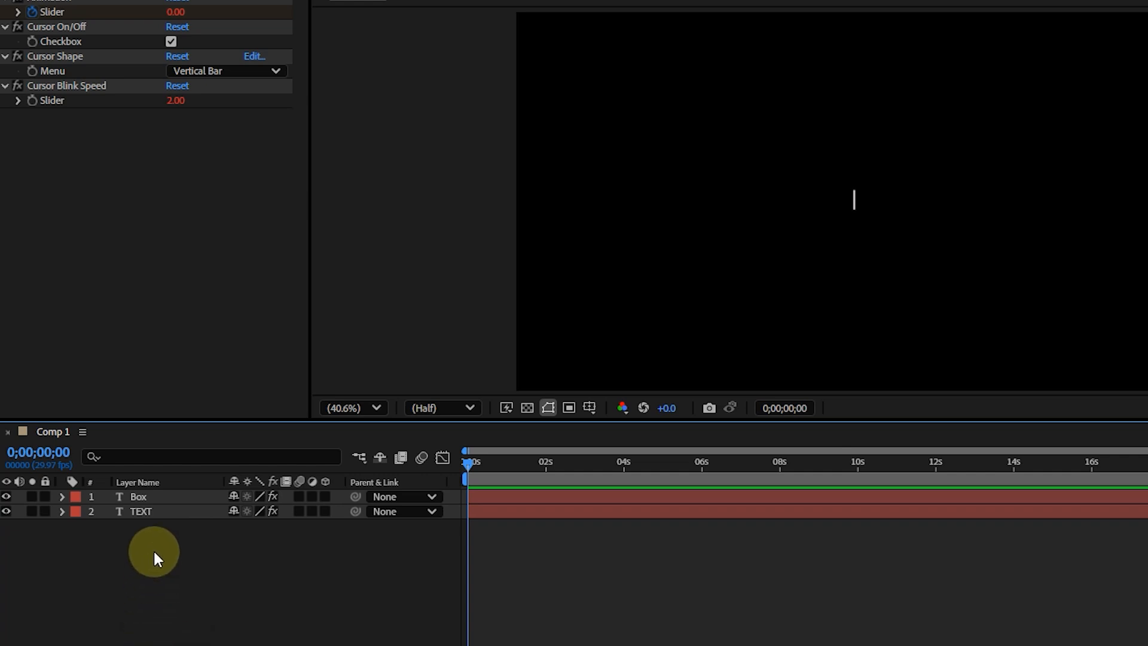
Step: Move the Box layer below the TEXT layer, hide TEXT, and select Box
left_click_drag(167, 500, 167, 520)
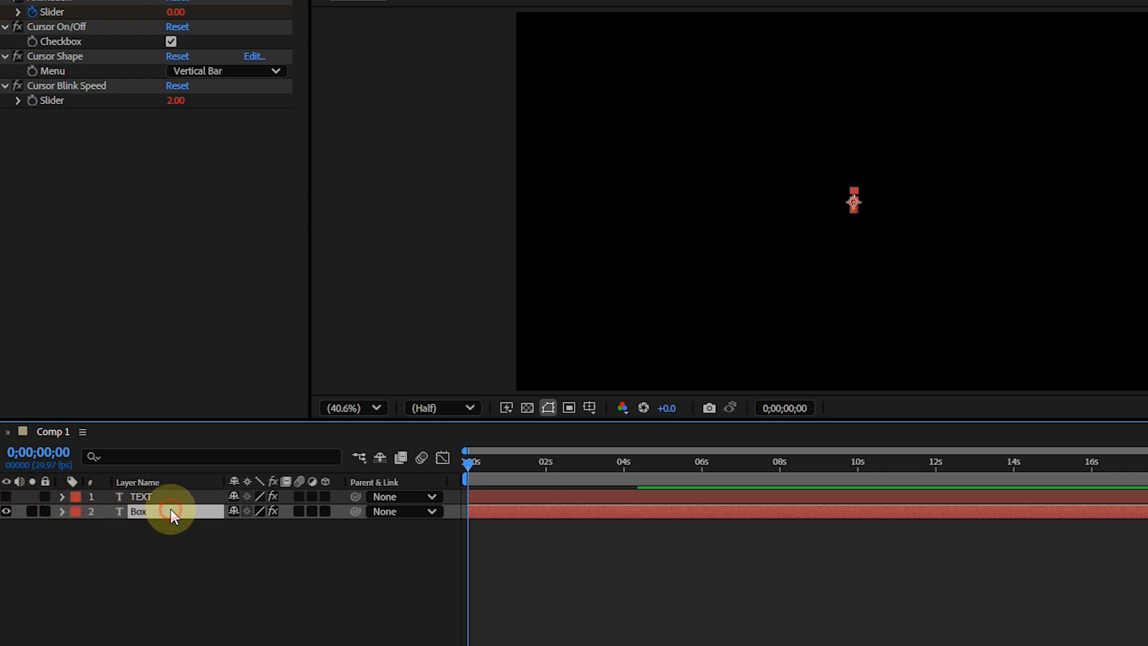
left_click(169, 534)
left_click(150, 511)
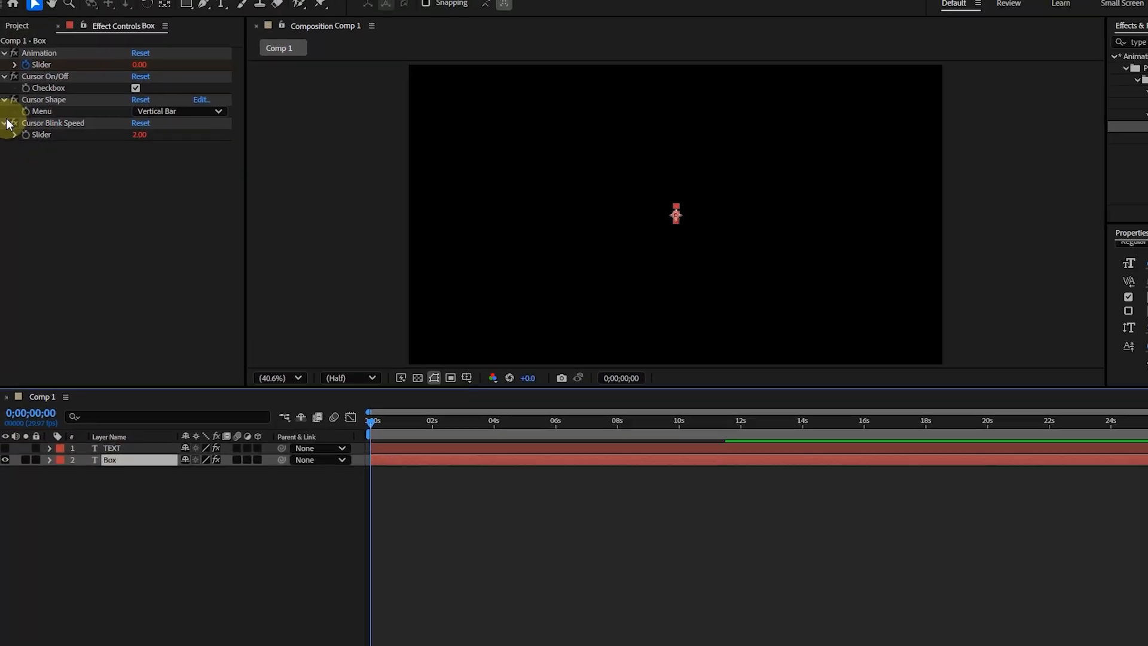
Step: Collapse the Box layer's Animation, Cursor On/Off, Cursor Shape and Cursor Blink Speed effects
left_click(4, 123)
left_click(5, 100)
left_click(5, 76)
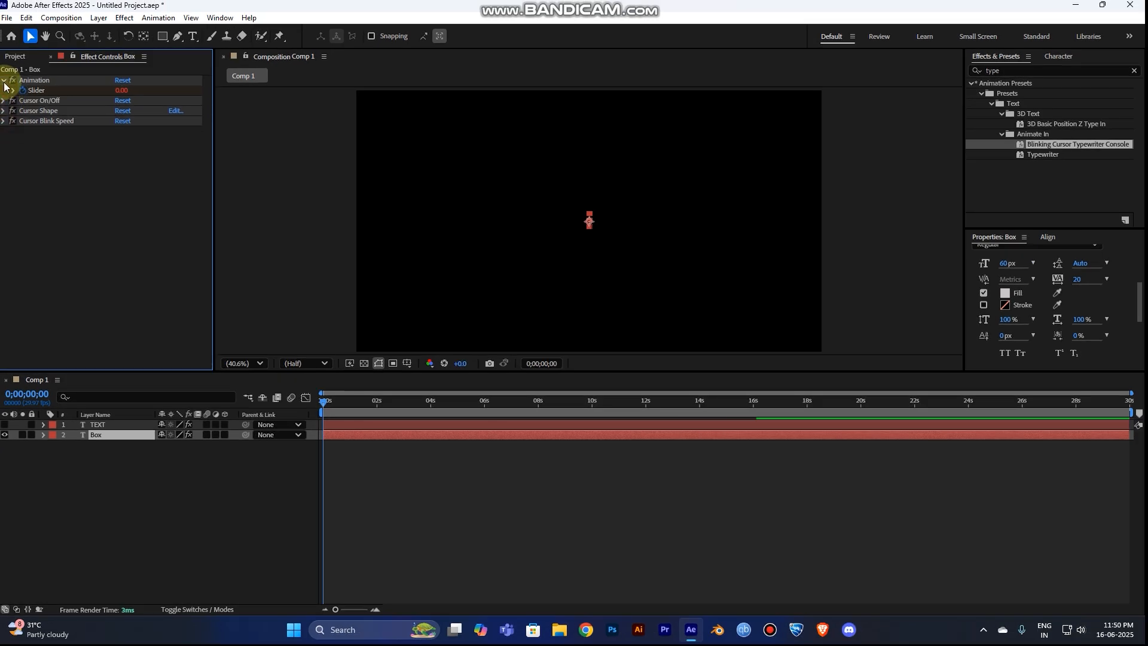
left_click(5, 53)
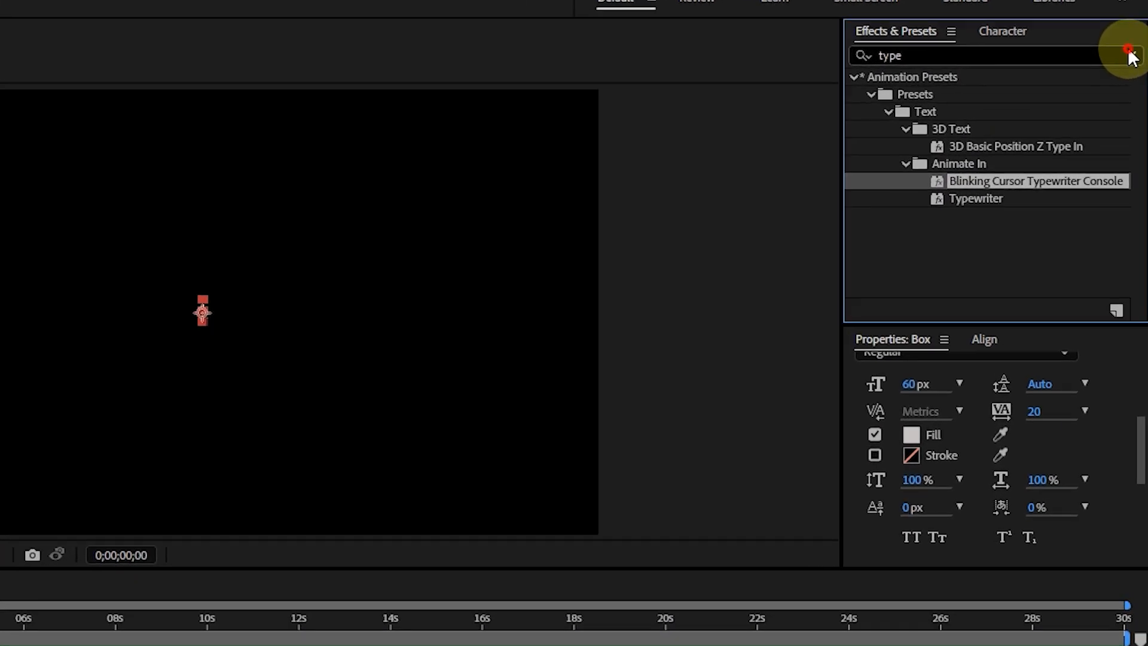
Step: Search the effects for "fill" and apply the Generate Fill effect to the Box layer
left_click(1134, 70)
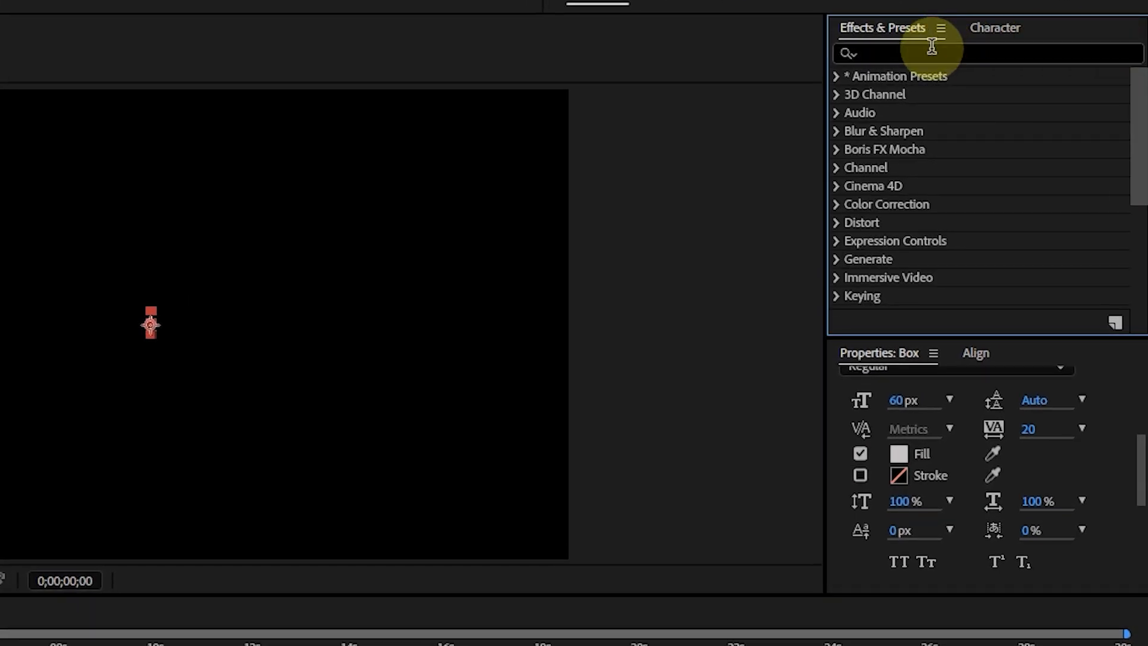
left_click(932, 54)
type("fill")
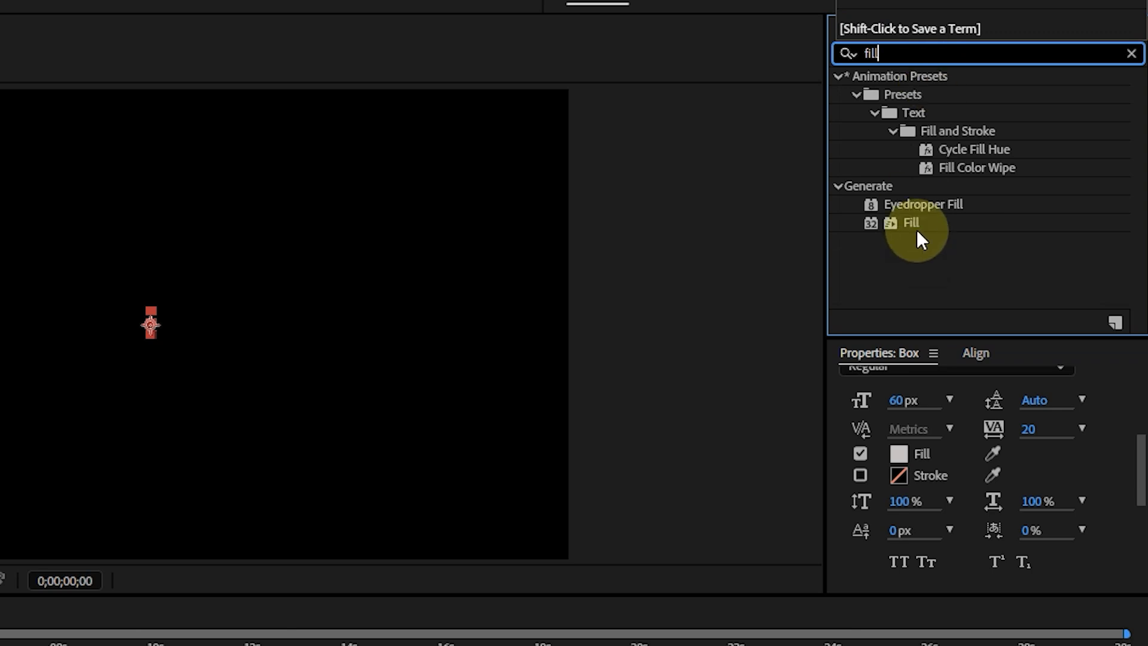
left_click_drag(916, 226, 648, 435)
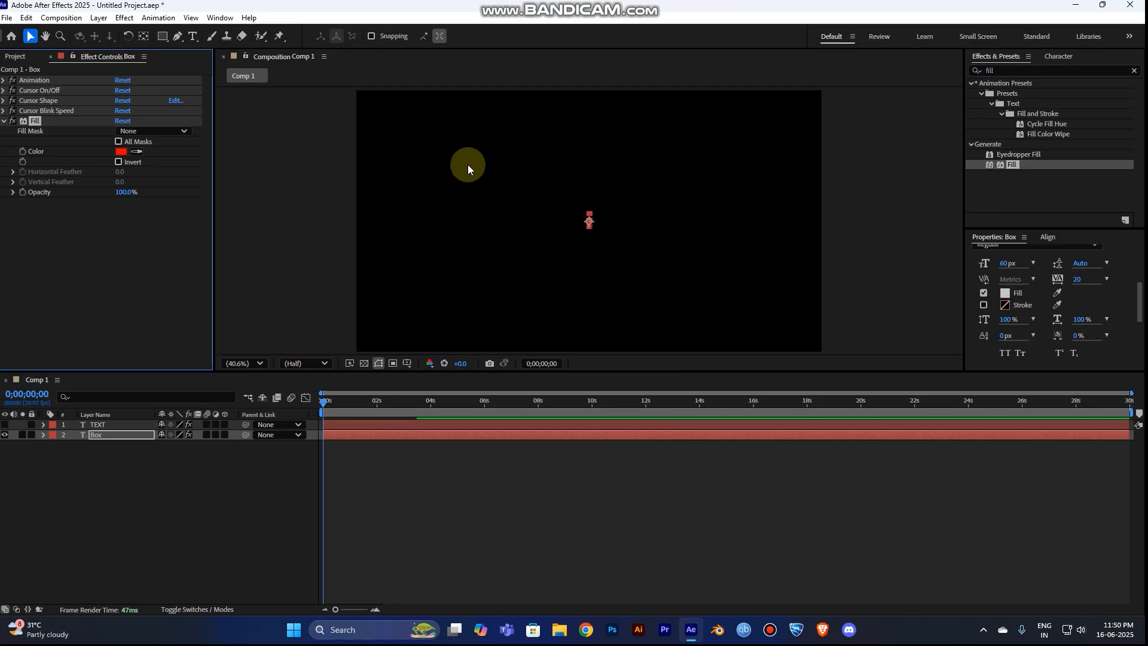
Step: Search the effects for "cc rep" and apply CC RepeTile to the Box layer
left_click(971, 72)
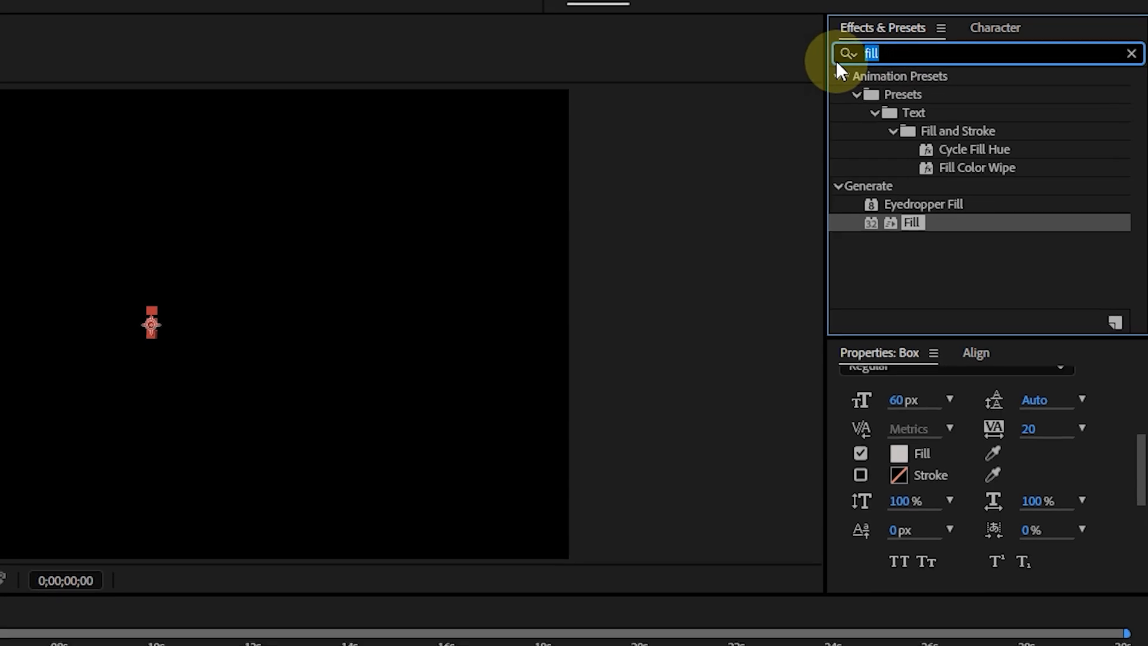
type("cc rep")
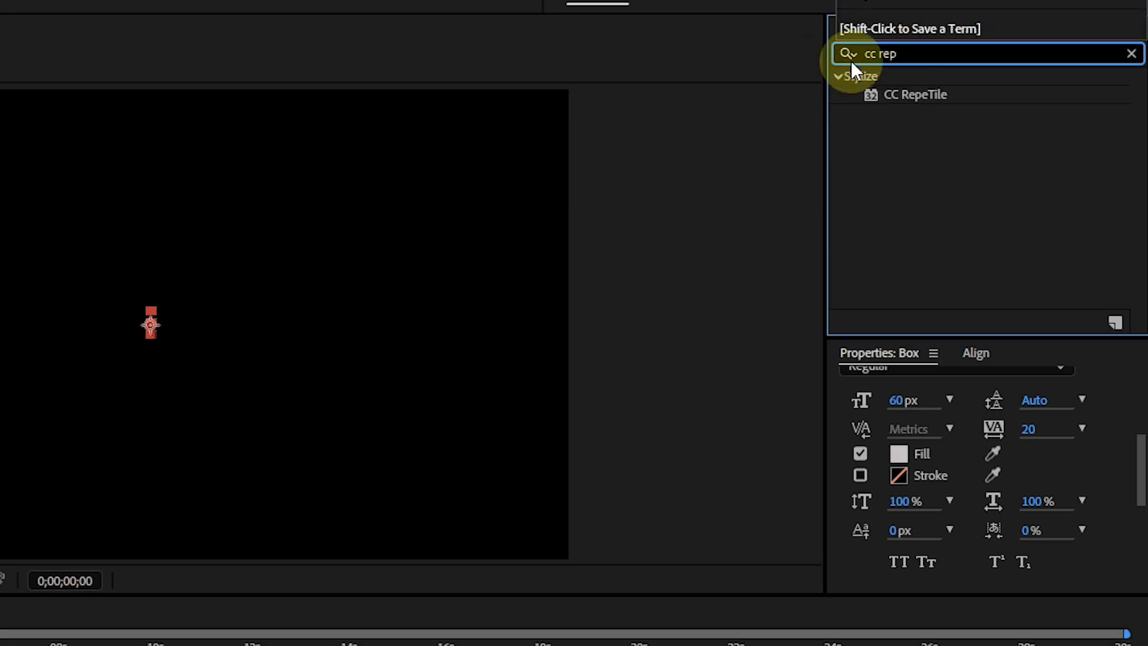
left_click_drag(899, 96, 439, 645)
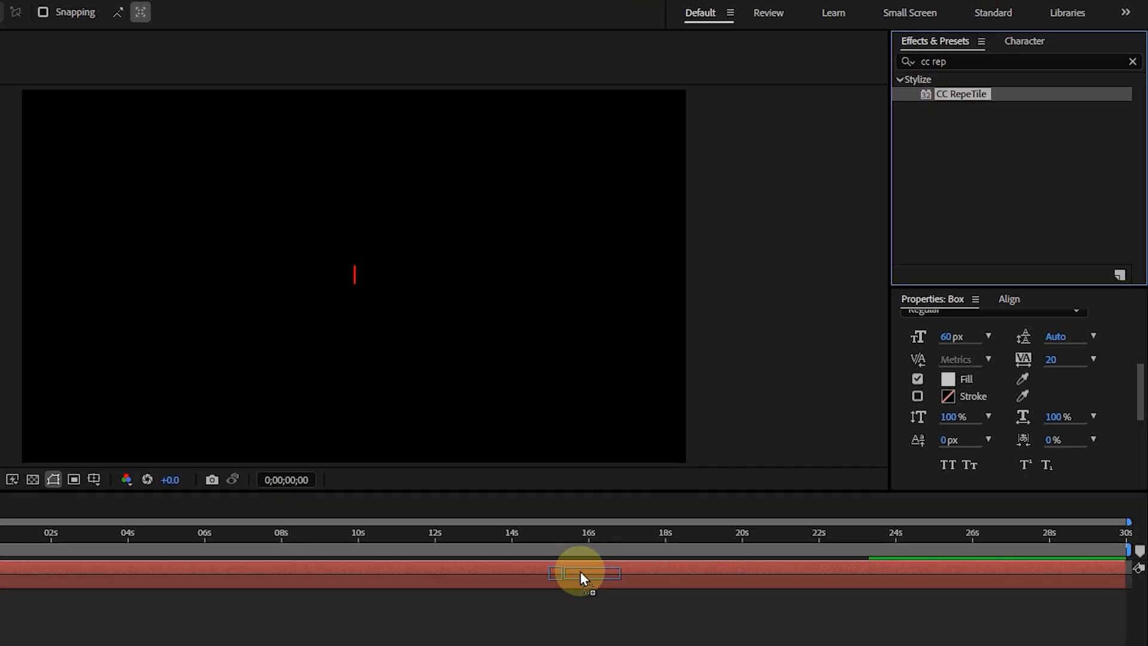
mouse_move(580, 571)
left_mouse_down()
mouse_move(551, 597)
mouse_move(571, 578)
left_mouse_up()
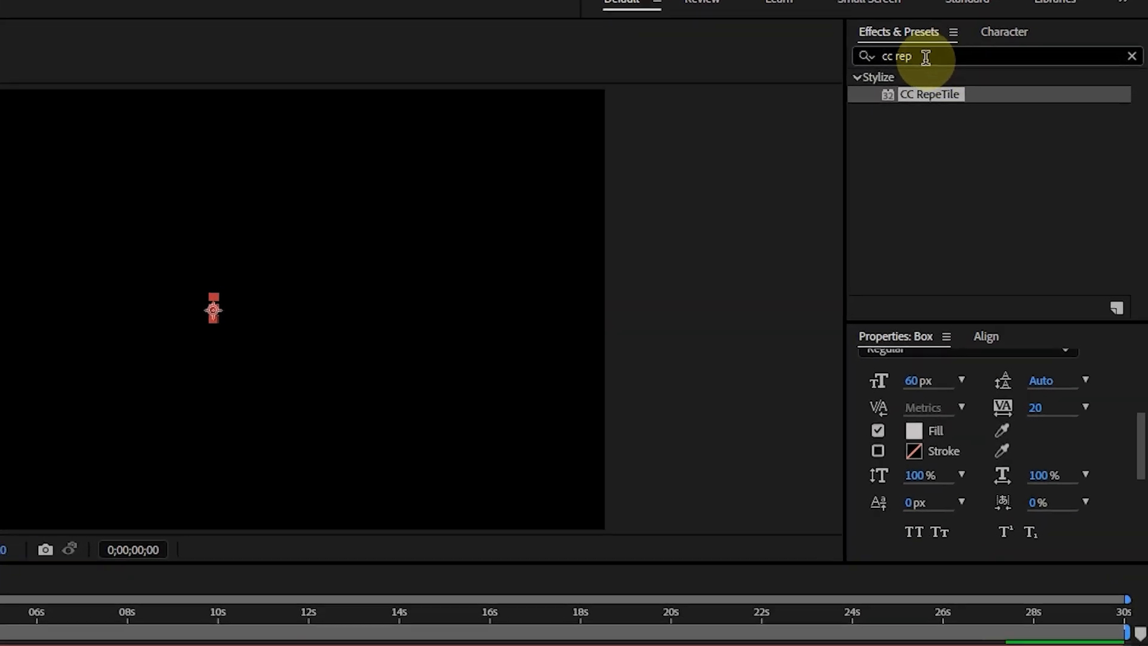
Step: Search the effects for "shift" and apply Shift Channels to the Box layer
left_click(985, 72)
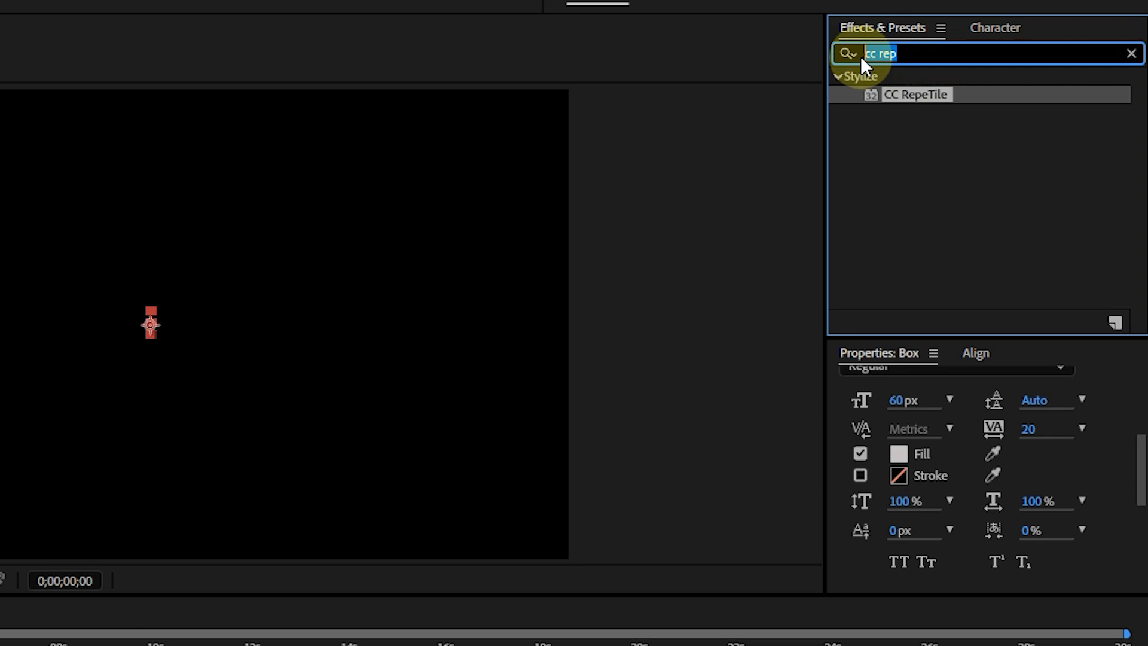
type("shif")
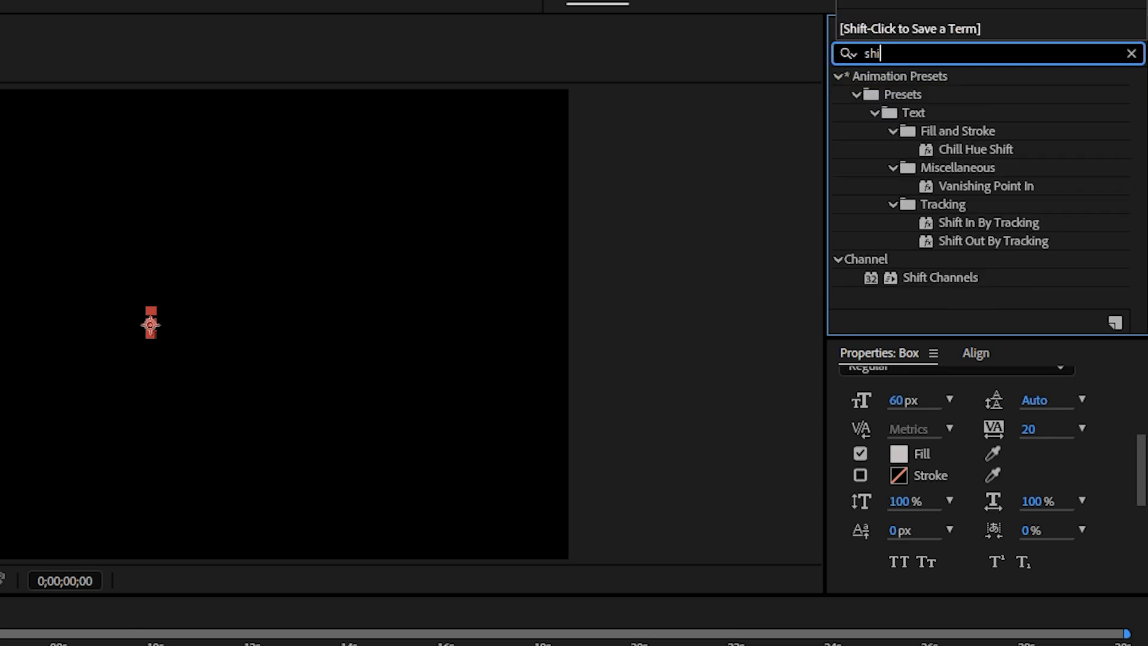
type("t")
left_click_drag(940, 240, 322, 645)
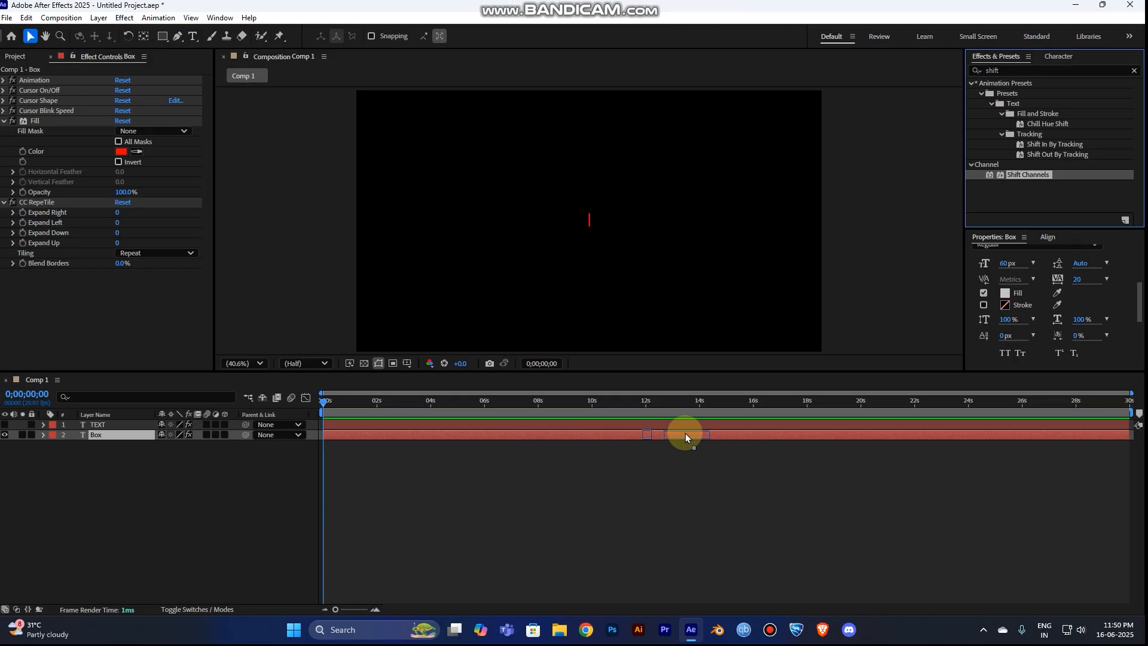
left_click_drag(685, 432, 684, 433)
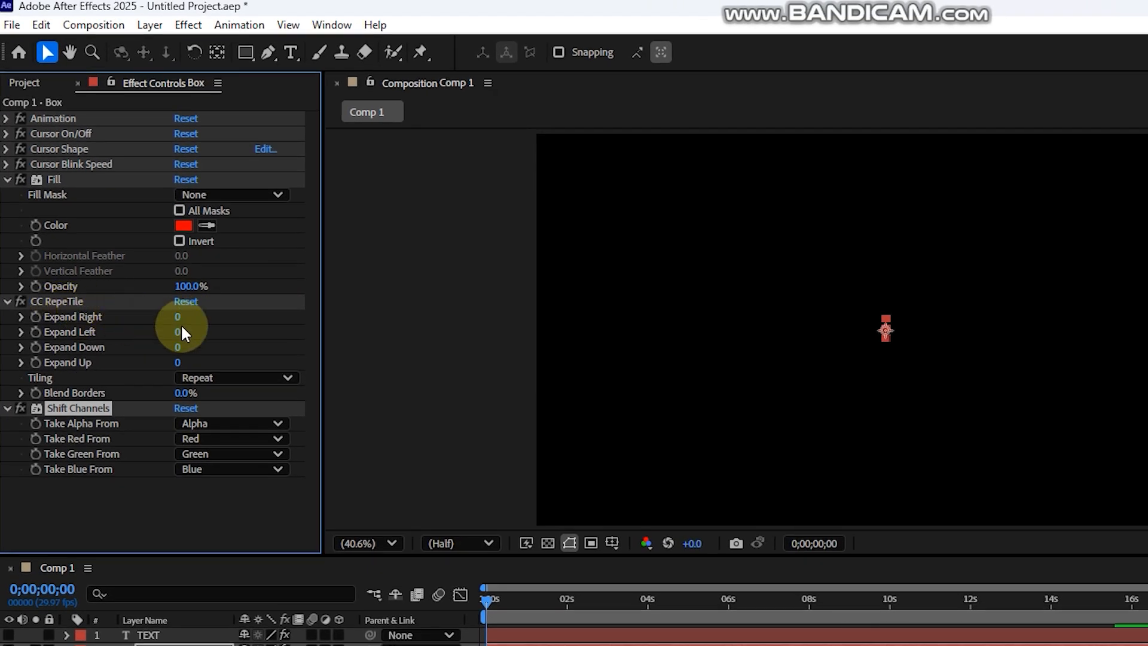
Step: Set CC RepeTile's Expand Right and Expand Left to 140, and its Expand Down and Expand Up to 100
left_click(177, 316)
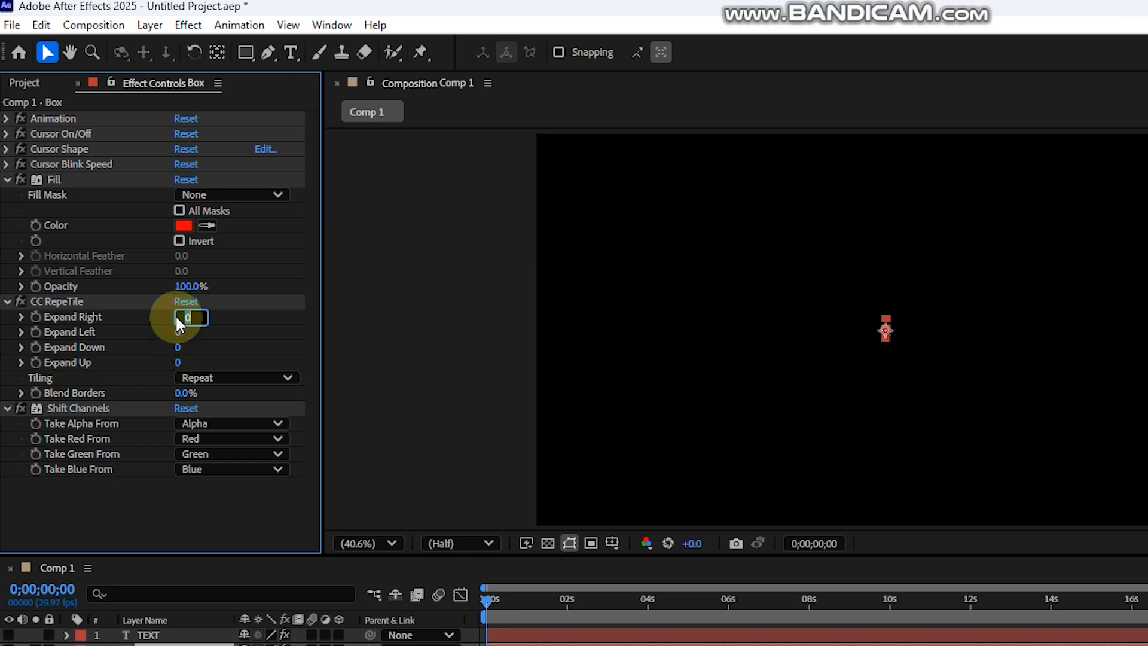
type("140")
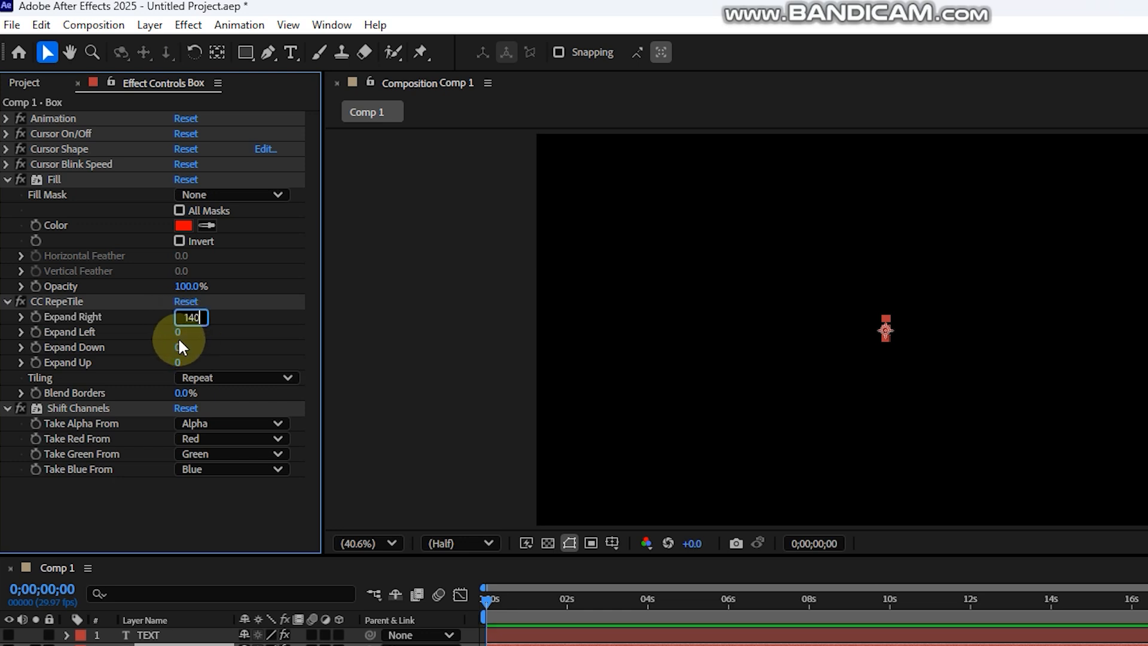
left_click(188, 331)
type("140")
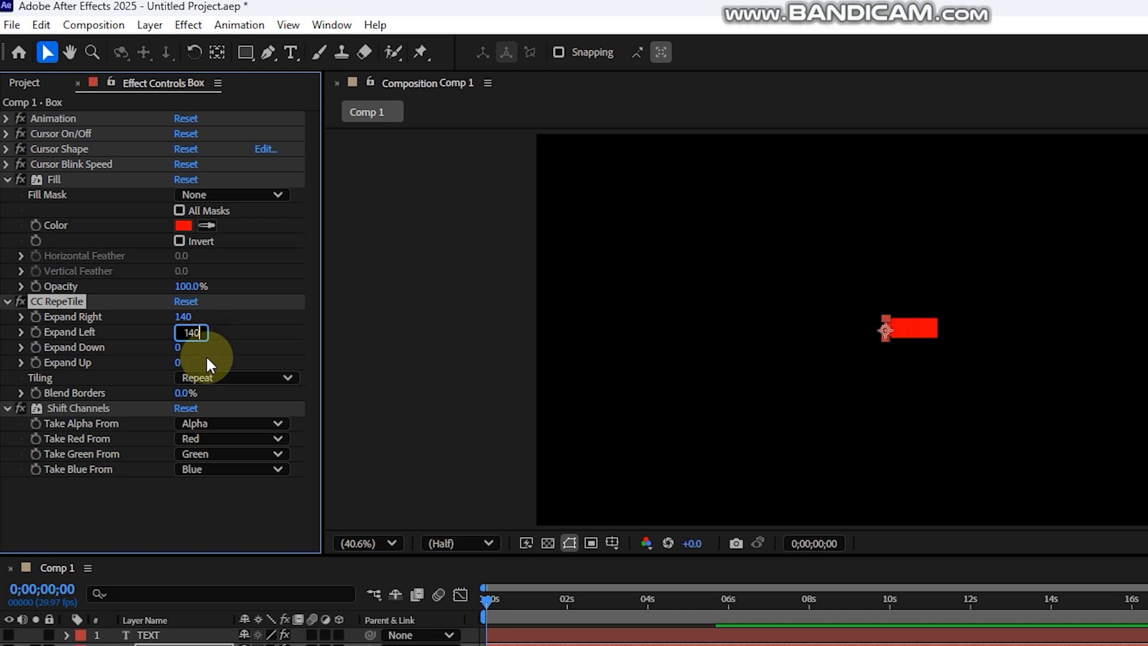
left_click(177, 349)
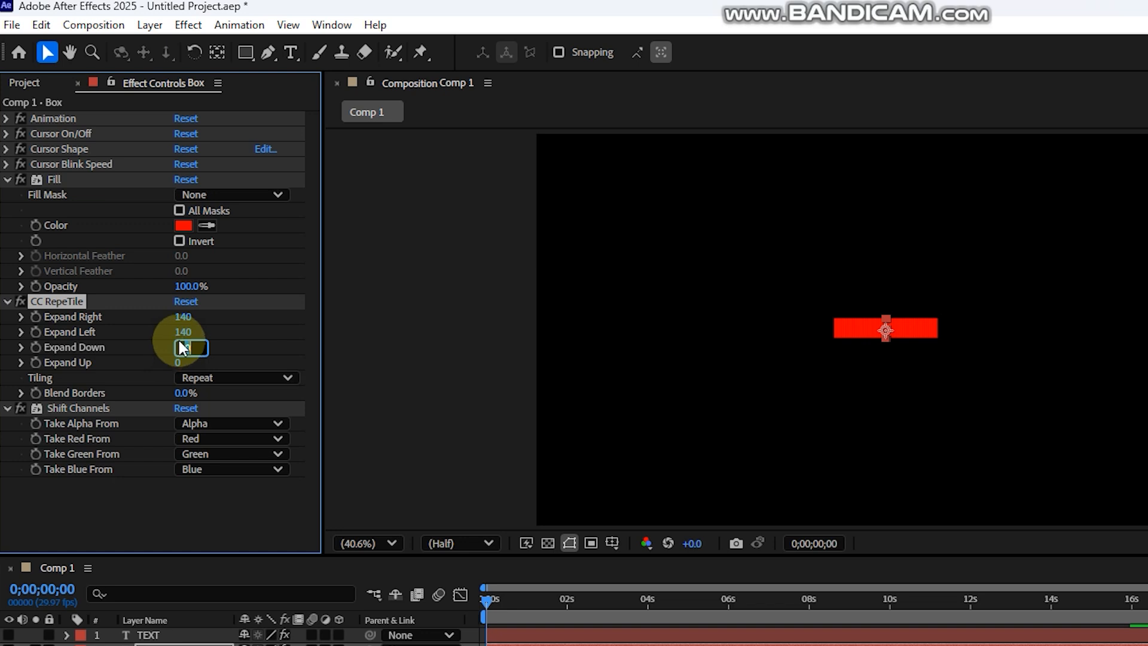
left_click(177, 363)
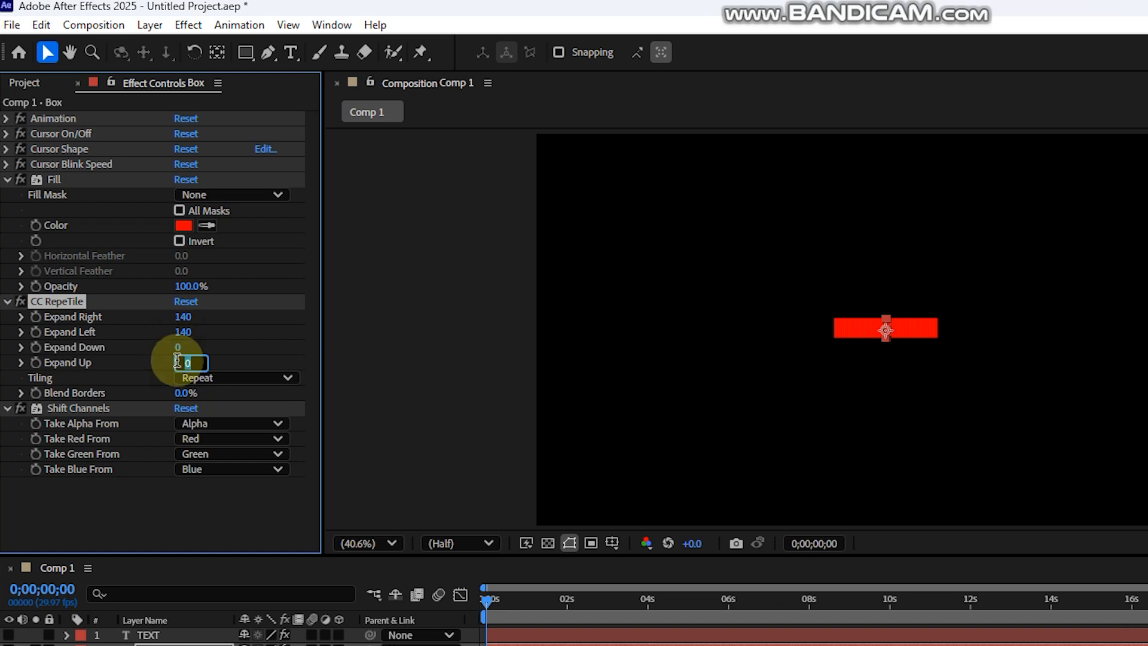
type("100")
key("Return")
left_click(175, 348)
type("100")
key("Return")
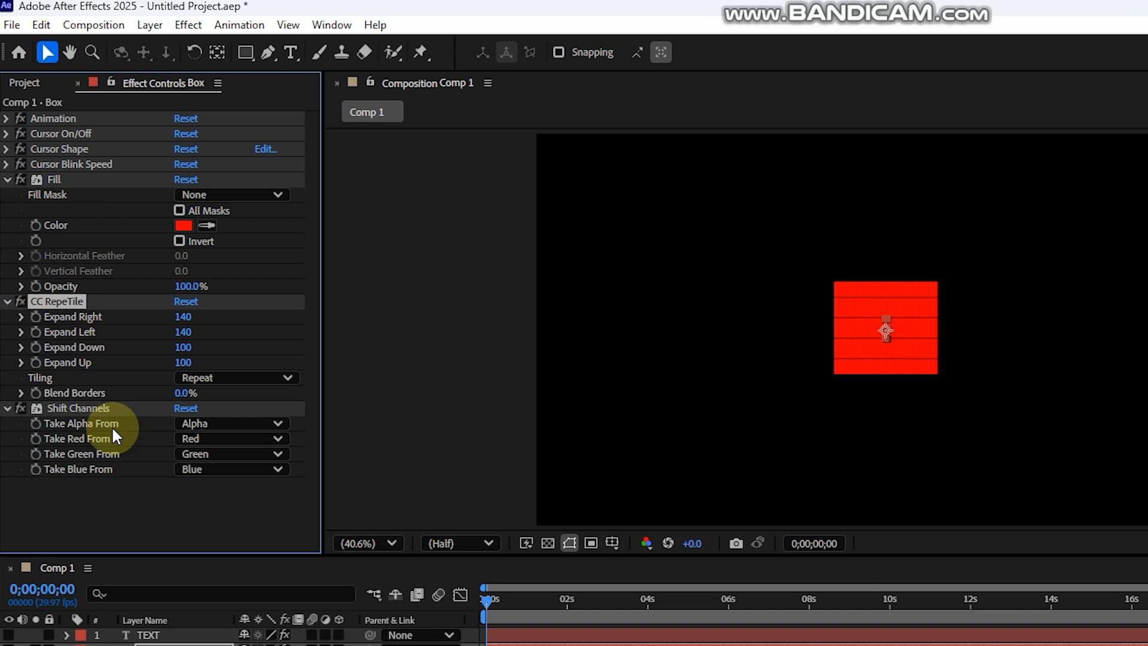
Step: Set Take Alpha From to Full On in the Box layer's Shift Channels effect
left_click(197, 423)
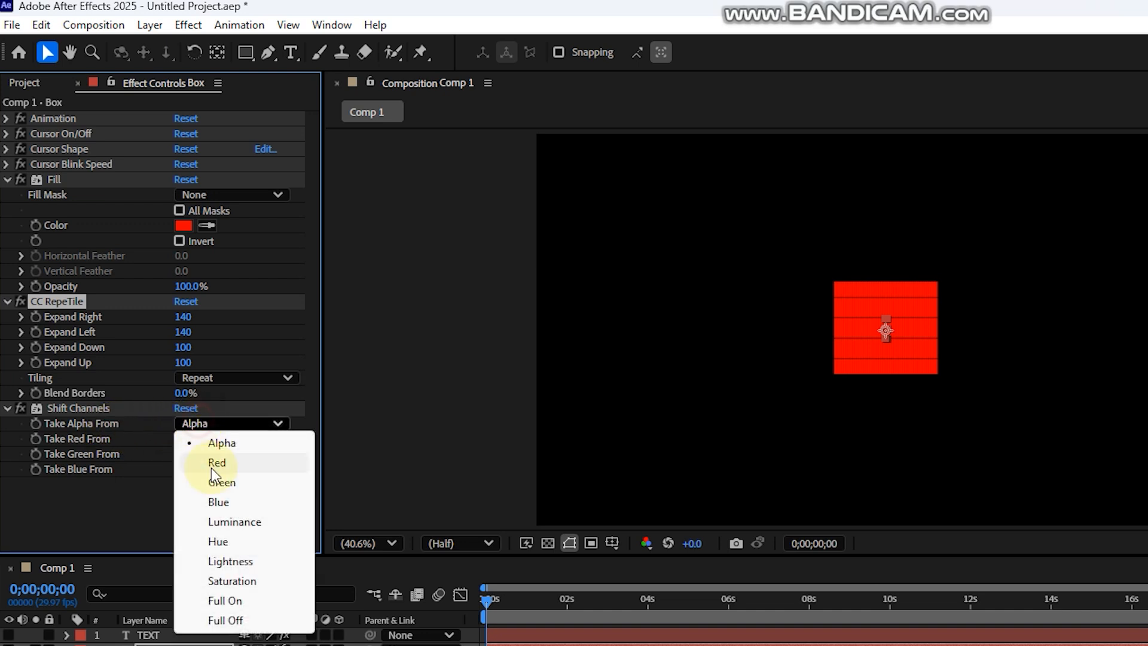
left_click(249, 602)
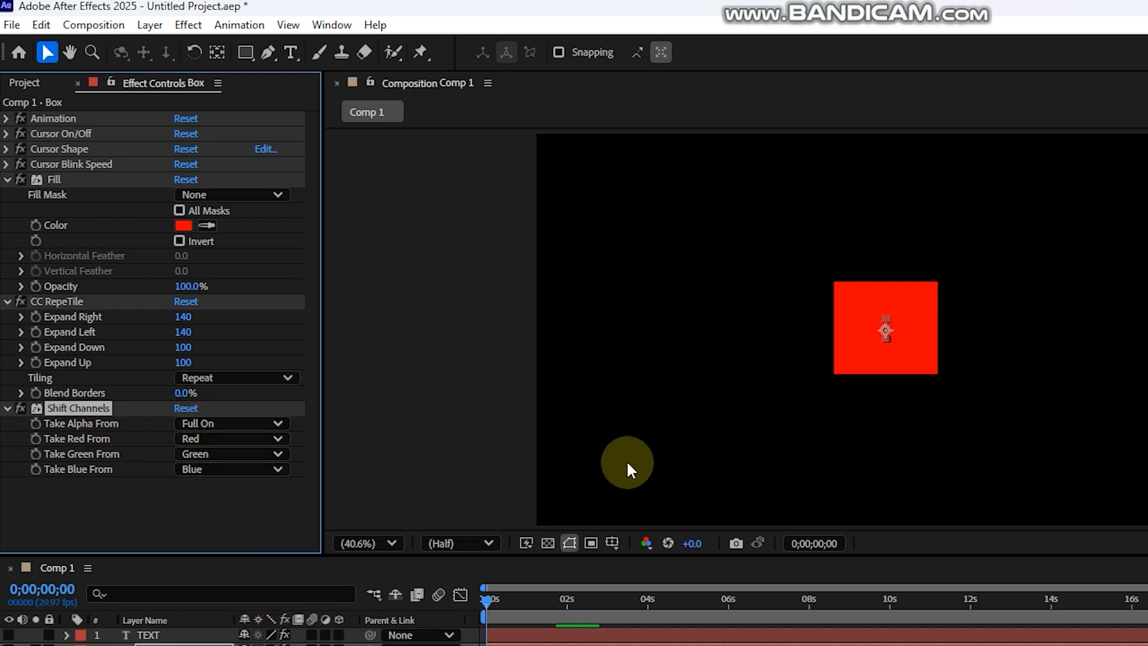
scroll(880, 323, "up", 1)
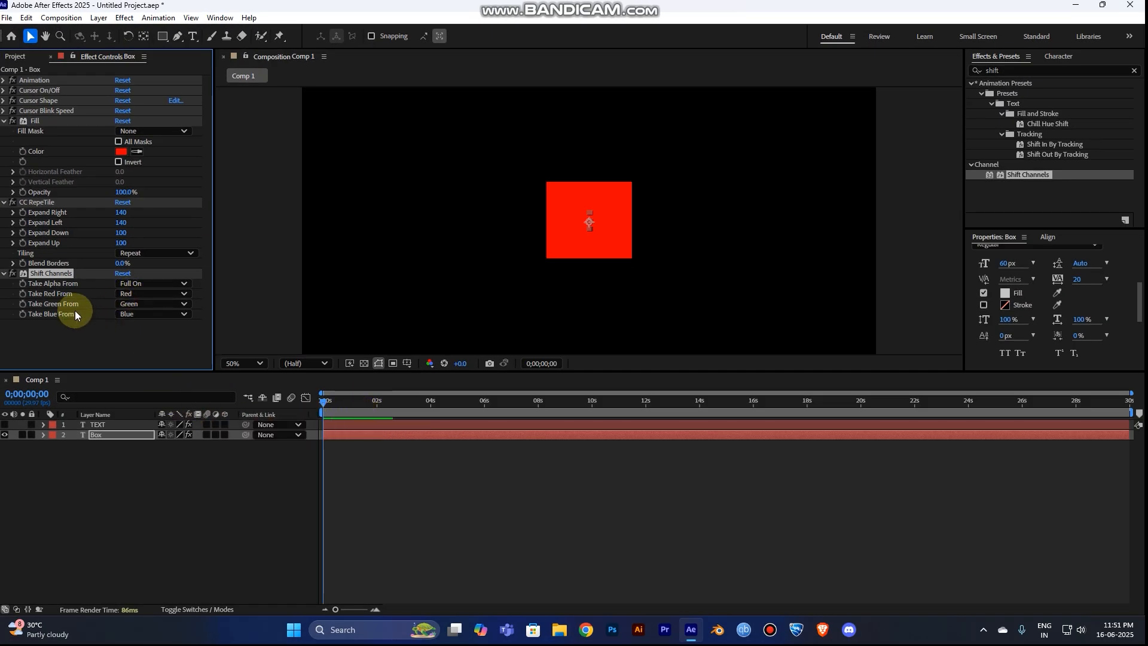
Step: Collapse the Box layer's Shift Channels, CC RepeTile and Fill effects
left_click(4, 273)
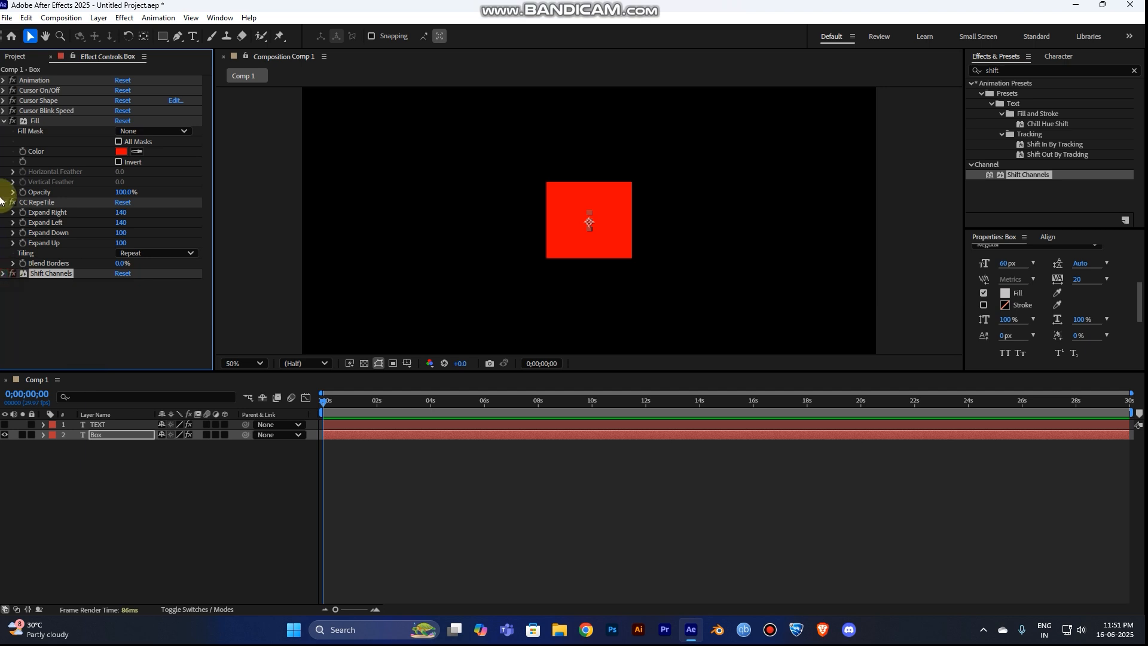
left_click(4, 202)
left_click(4, 121)
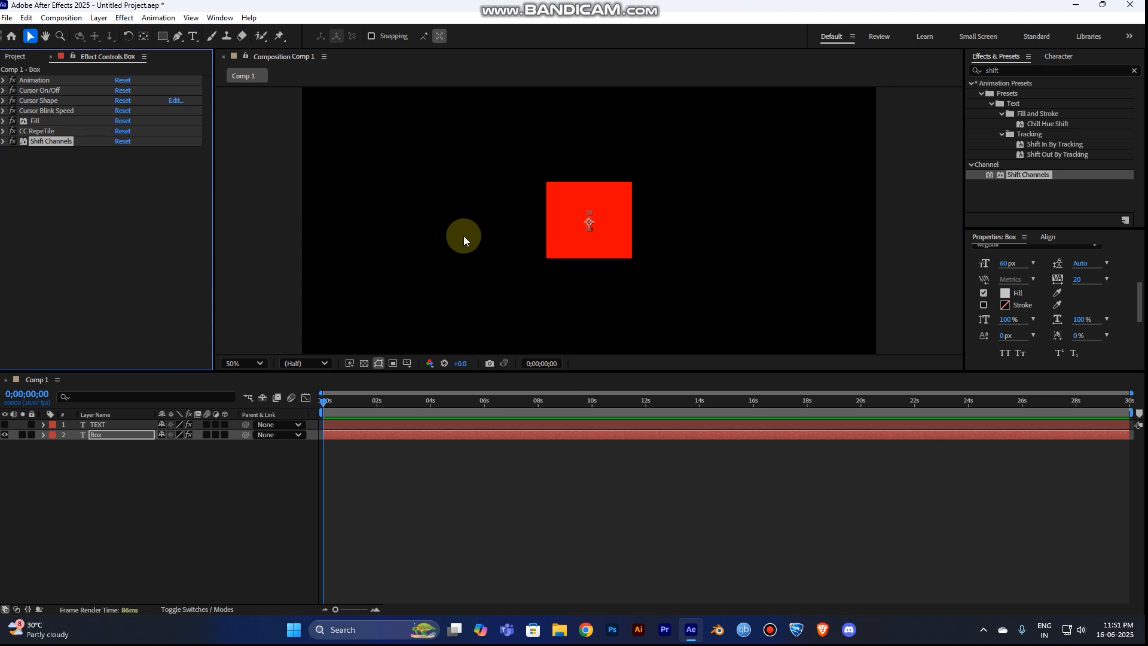
Step: At about 0;00;02;09, search the effects for "simple" and apply Simple Choker to the Box layer
left_click_drag(370, 409, 385, 403)
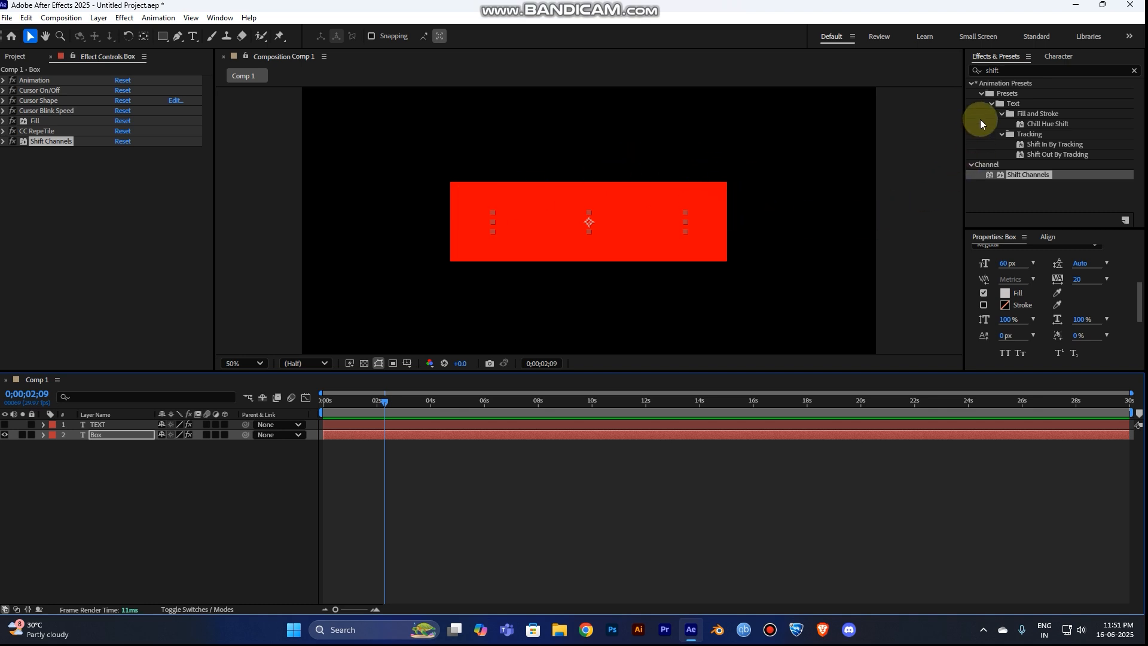
left_click(1134, 70)
left_click(1022, 70)
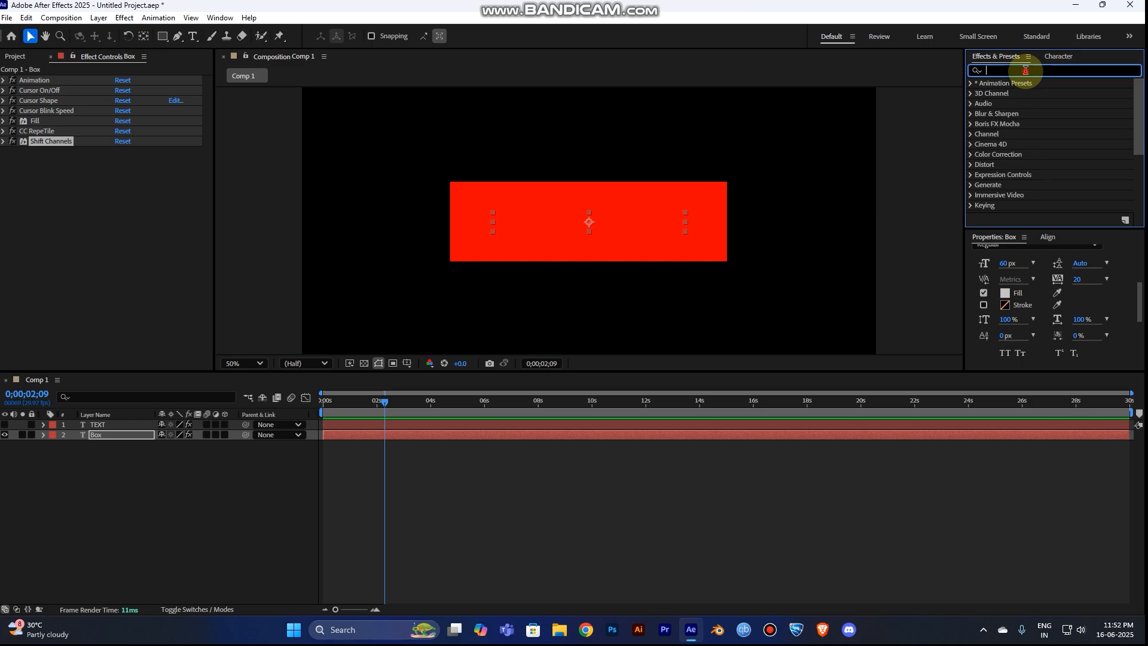
type("simple")
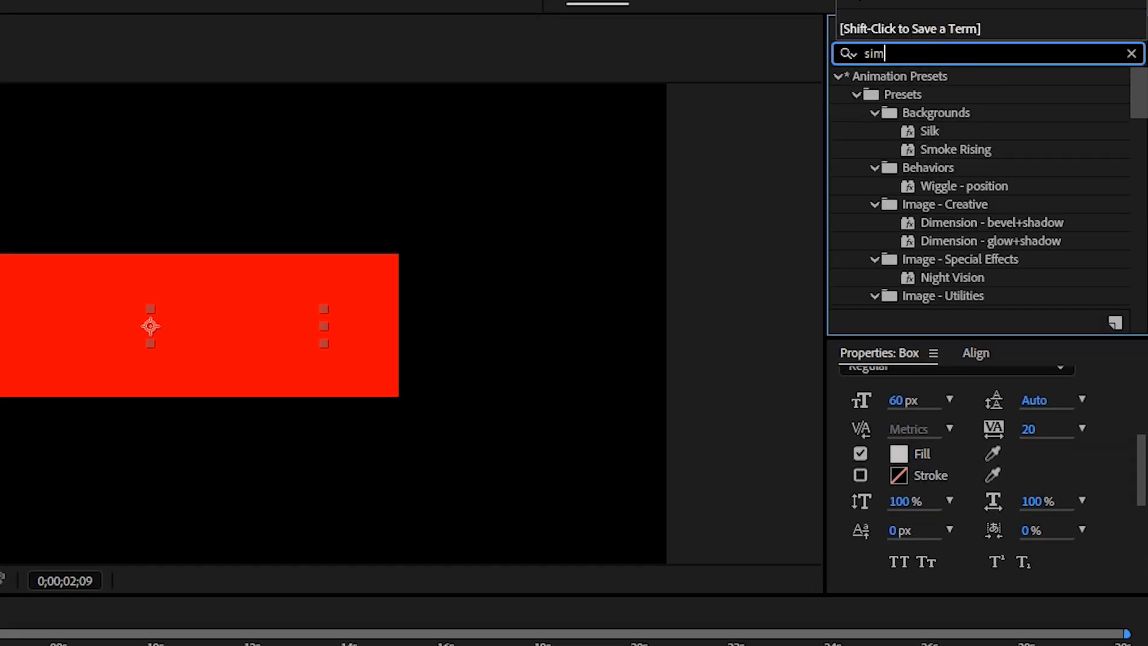
left_click_drag(966, 221, 705, 433)
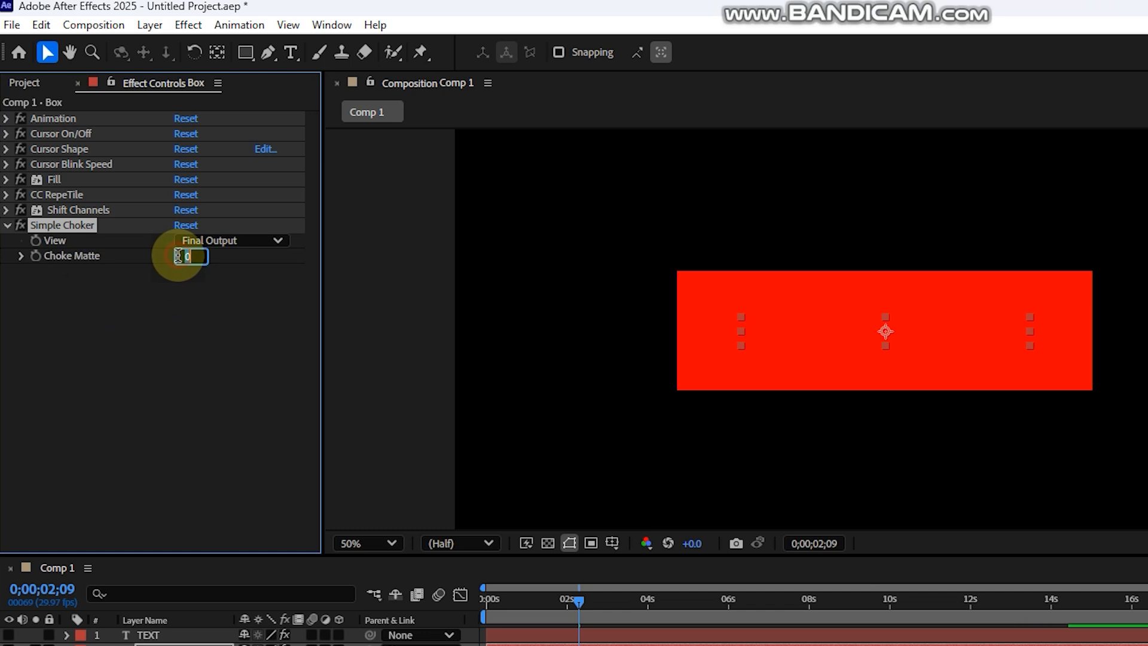
Step: Set Simple Choker's Choke Matte to 100 and duplicate the effect three times
type("10")
key("Return")
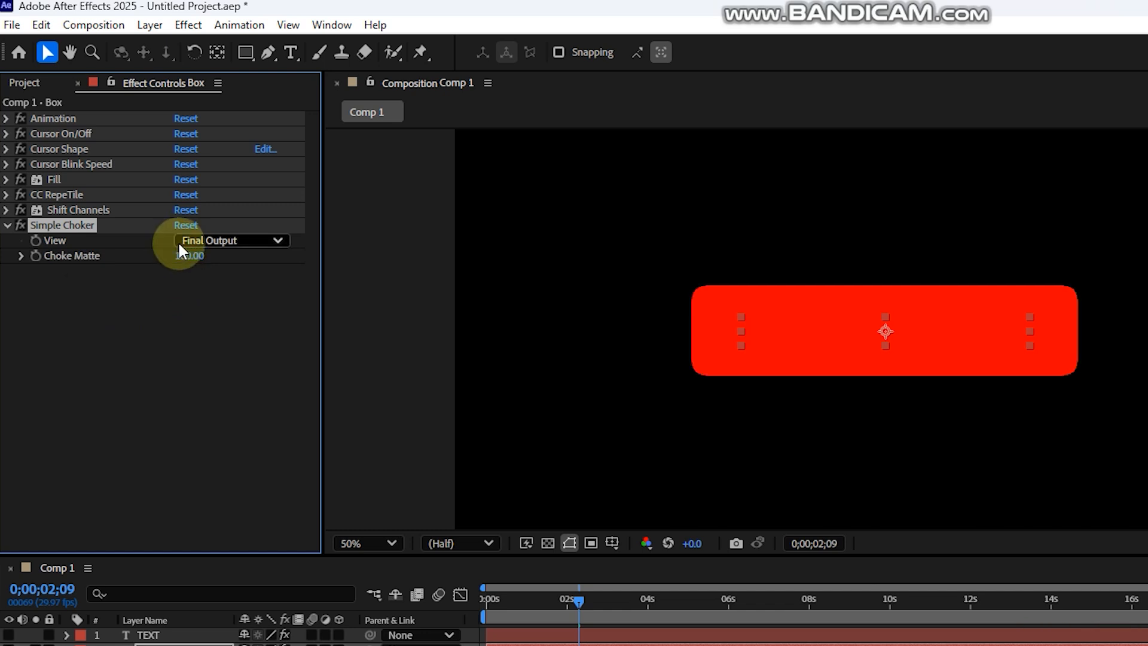
left_click(162, 340)
left_click(93, 229)
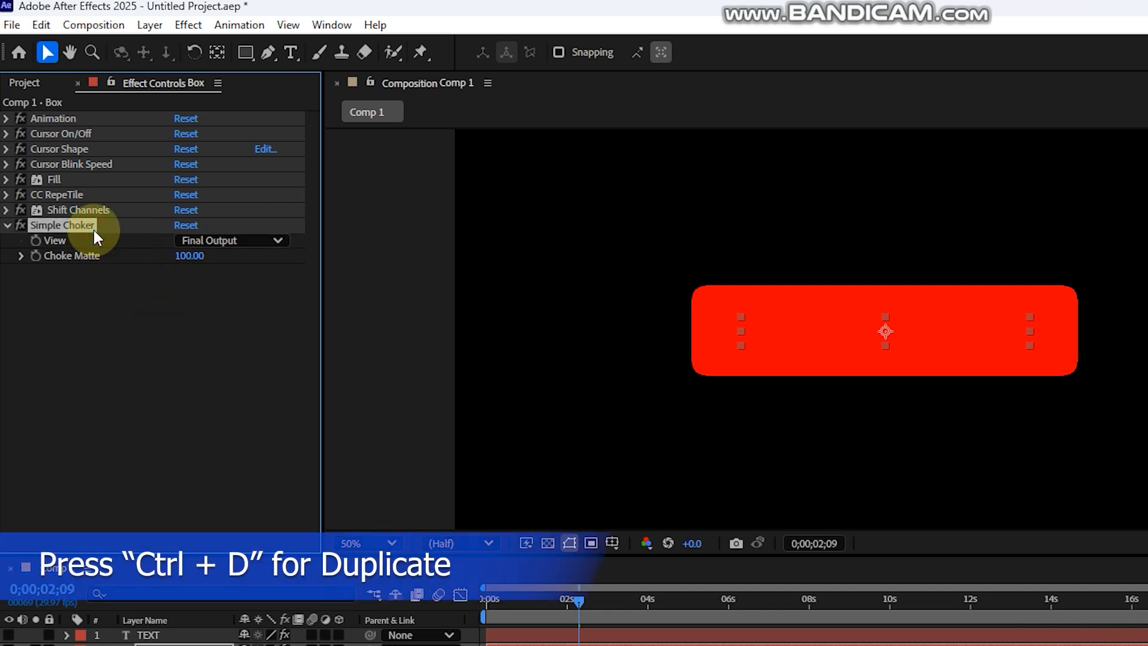
key("ctrl+d")
key("ctrl+d")
key("ctrl+d")
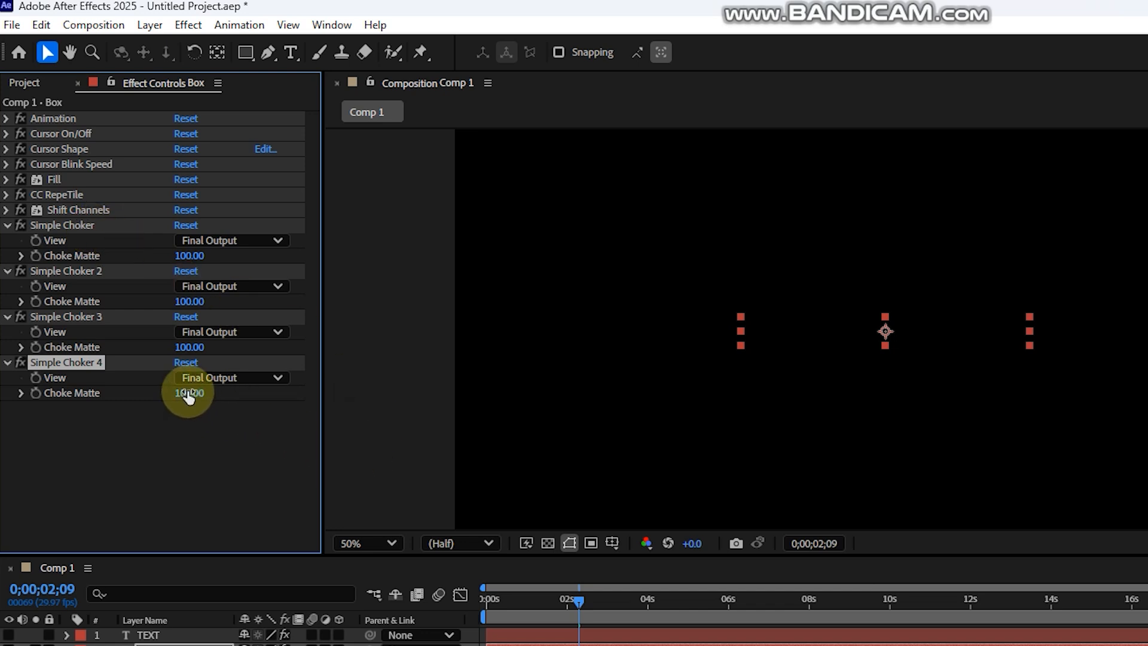
Step: Adjust Choke Matte to about -72.40 on Simple Choker 3 and about 99.80 on Simple Choker 4 to round the box
left_click_drag(185, 392, 133, 397)
left_click_drag(190, 347, 78, 354)
left_click_drag(166, 366, 39, 347)
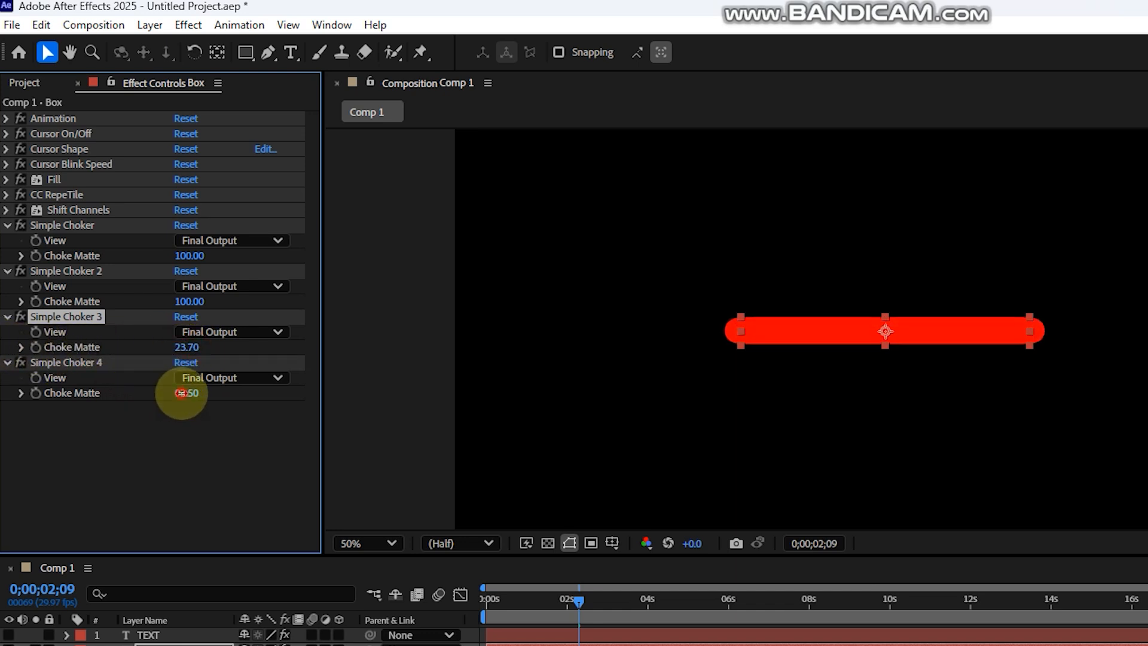
left_click_drag(185, 392, 328, 389)
left_click_drag(195, 347, 1, 357)
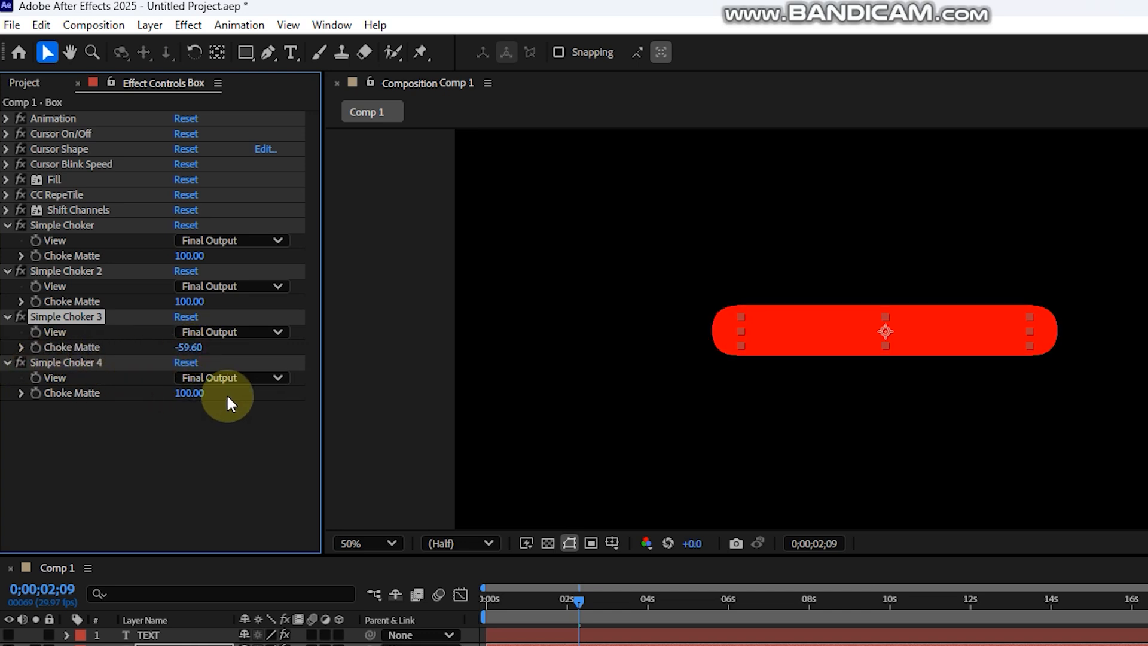
left_click_drag(191, 393, 323, 387)
left_click_drag(189, 348, 95, 359)
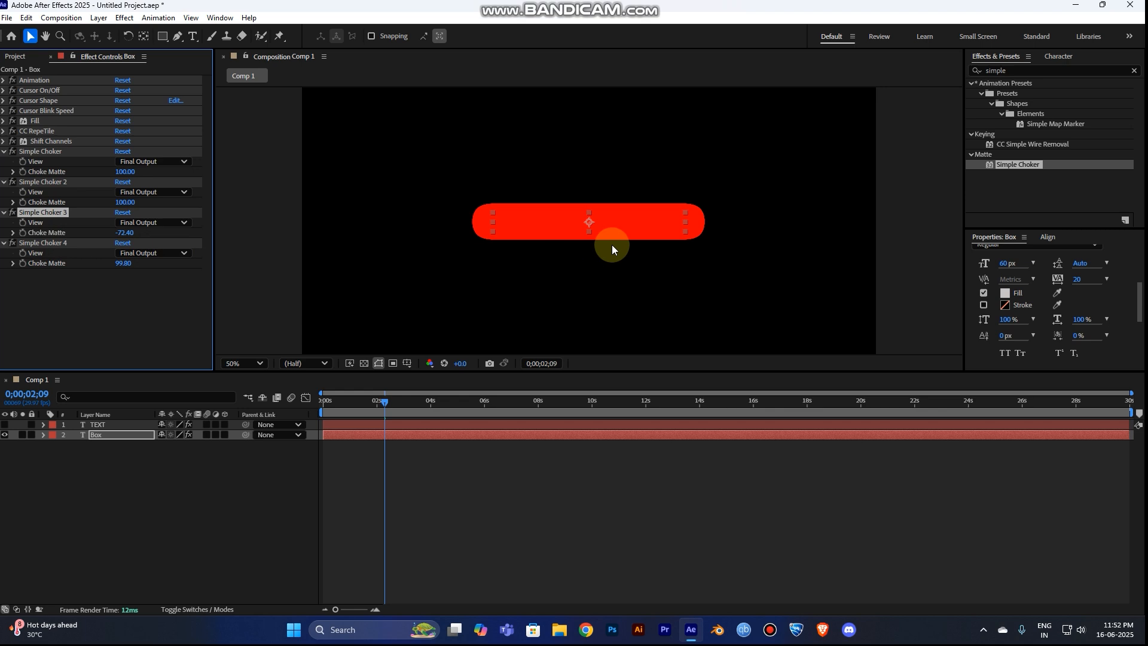
Step: Make the TEXT layer visible and preview the typing animation with its box from the first frame
left_click_drag(419, 435, 335, 437)
key("space")
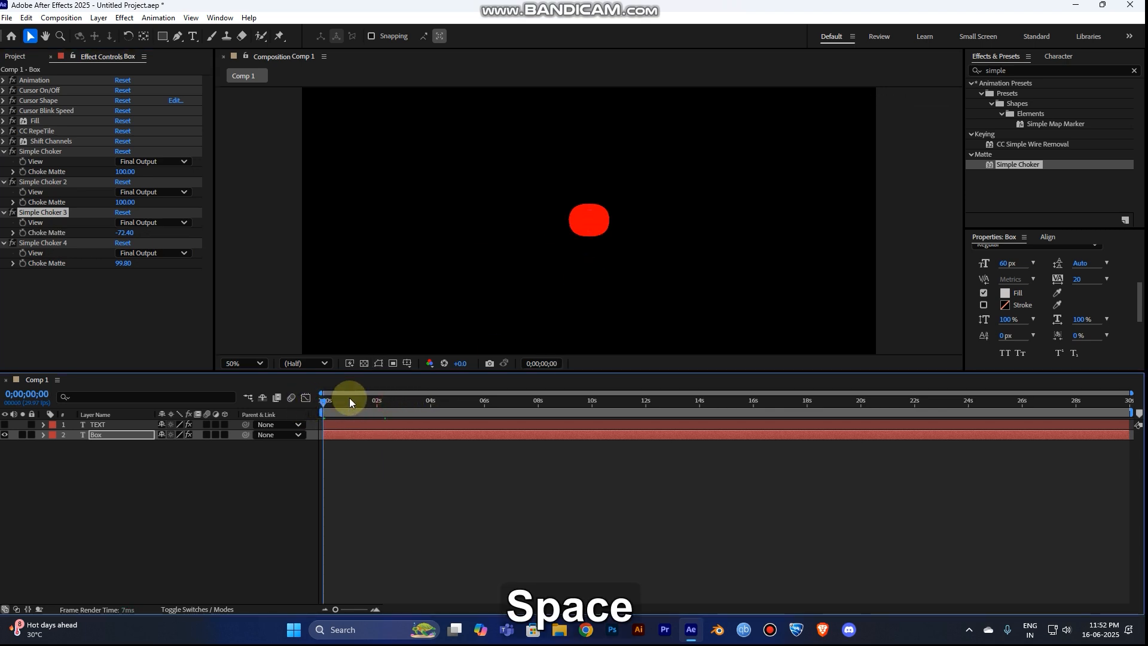
key("space")
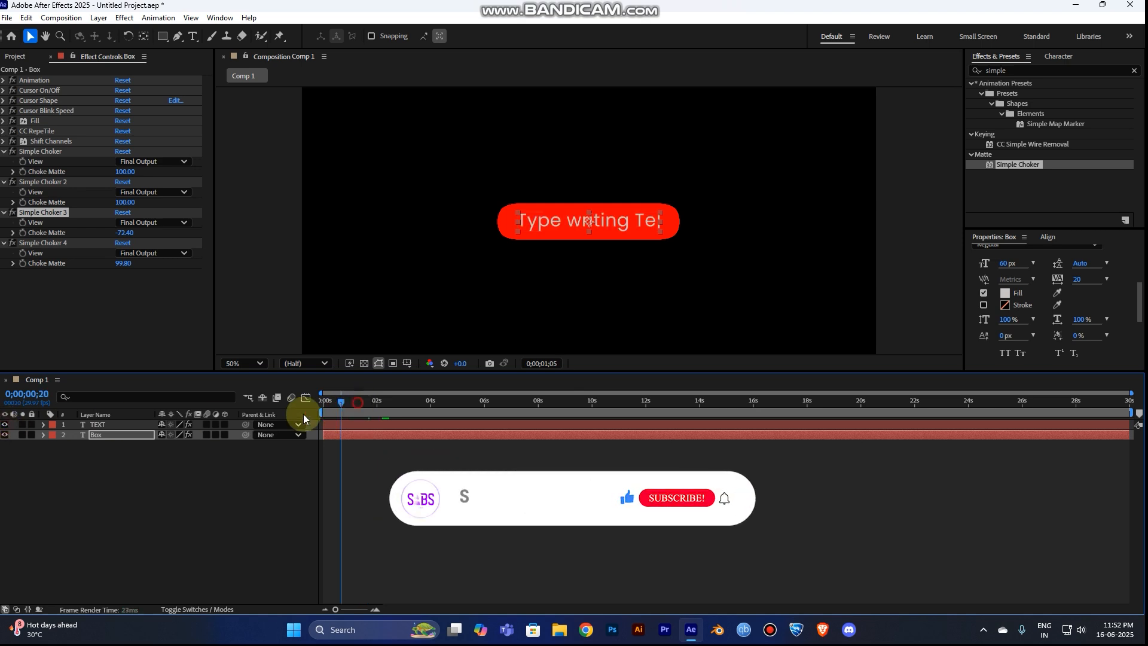
key("space")
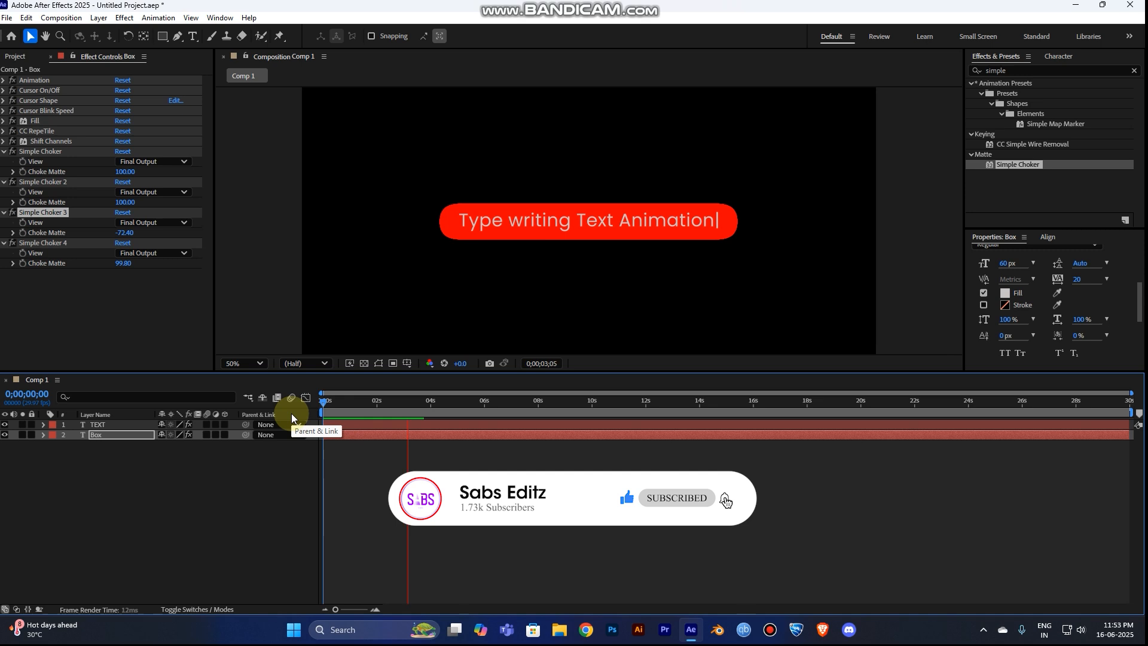
key("space")
left_click_drag(364, 406, 312, 404)
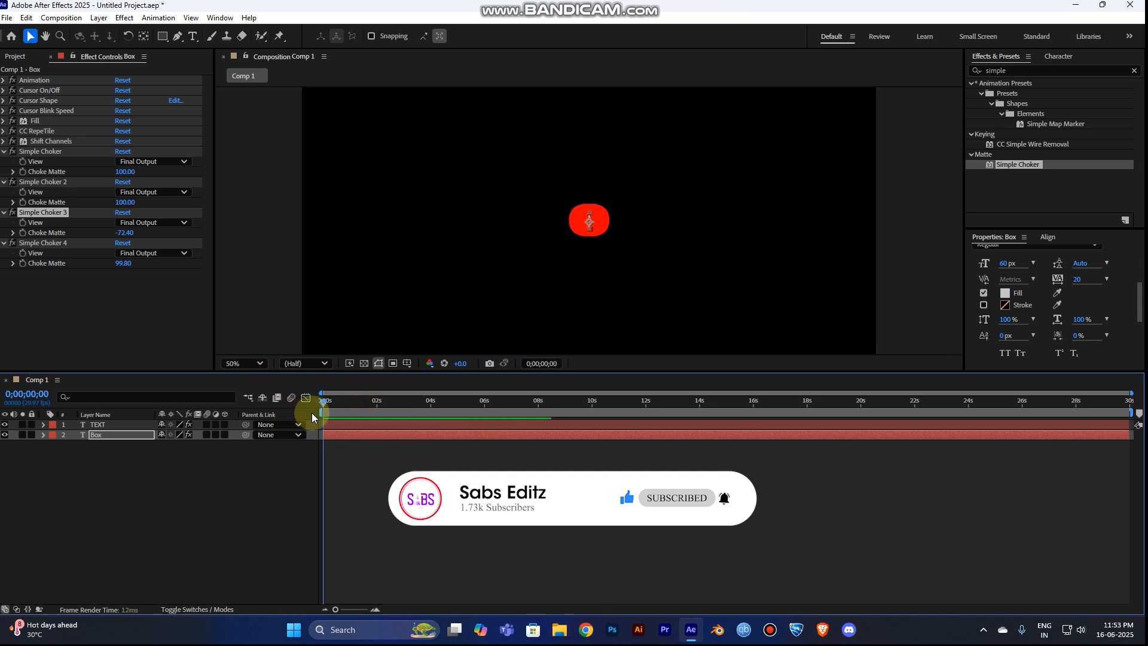
key("space")
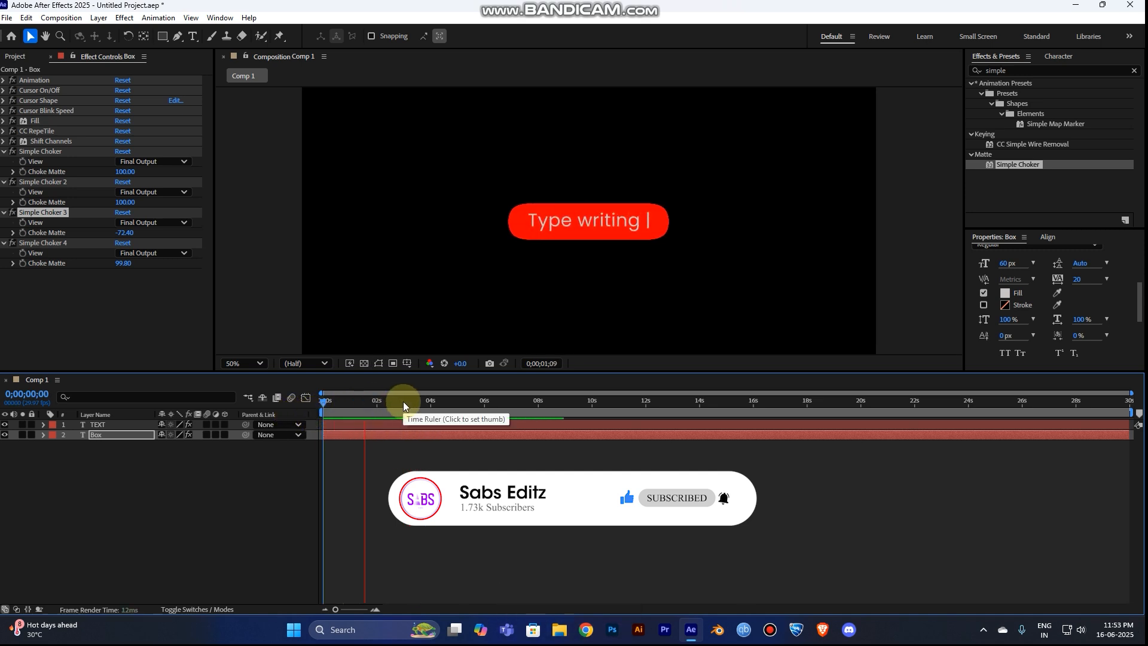
key("space")
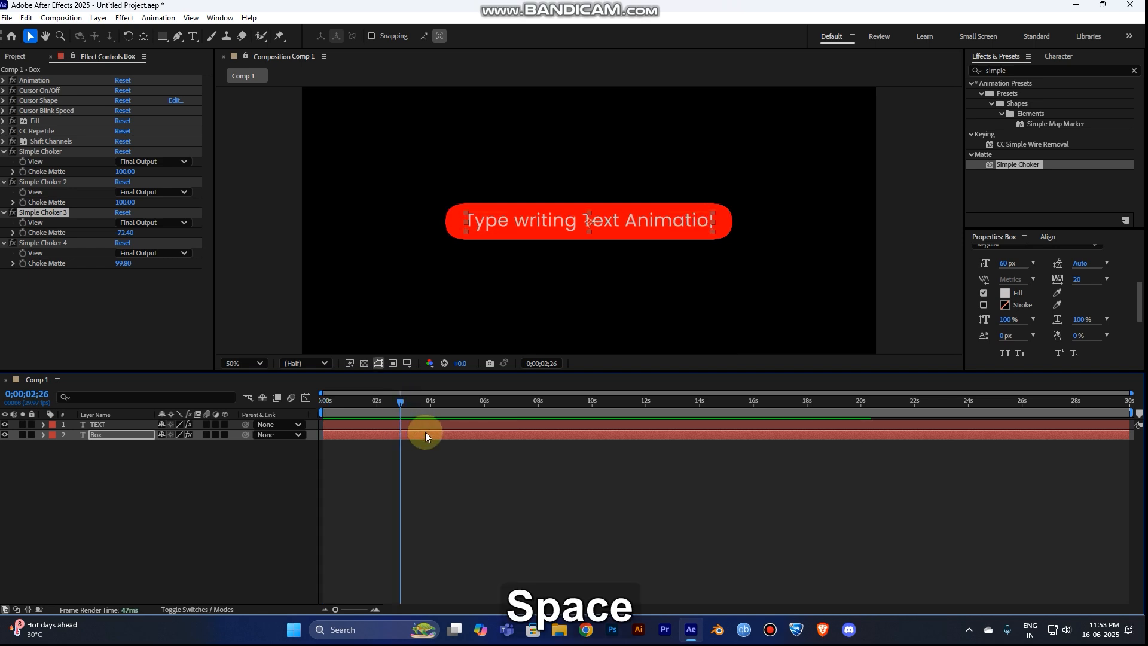
Step: Try a turquoise color in the Box layer's Fill effect and undo the color change
left_click(3, 121)
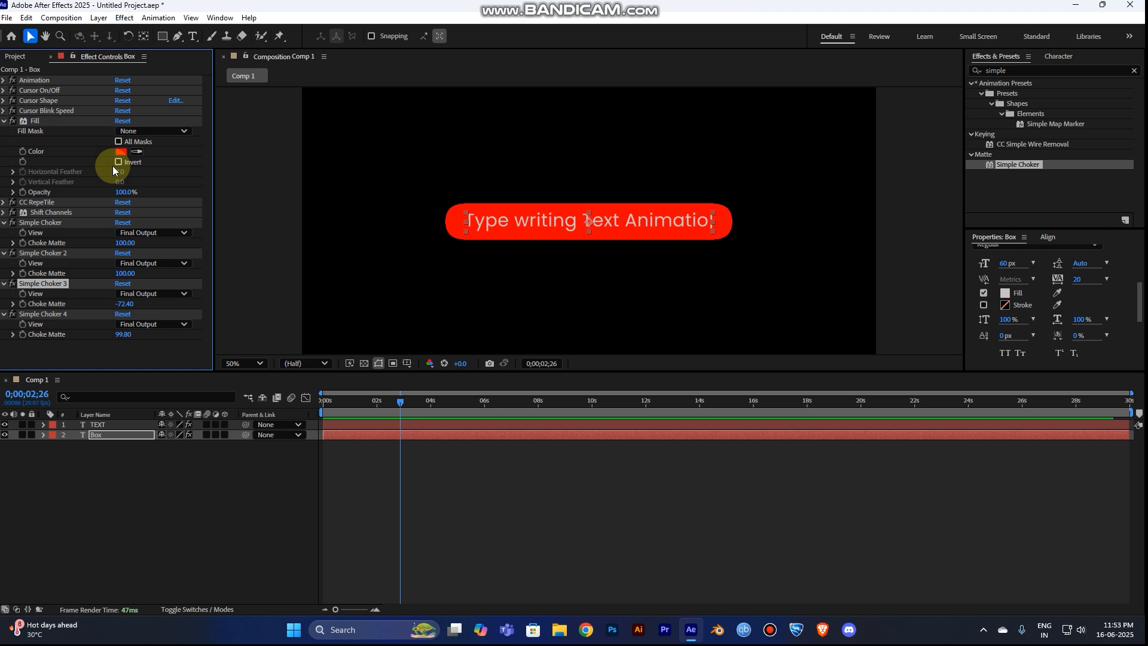
left_click(122, 153)
left_click(441, 242)
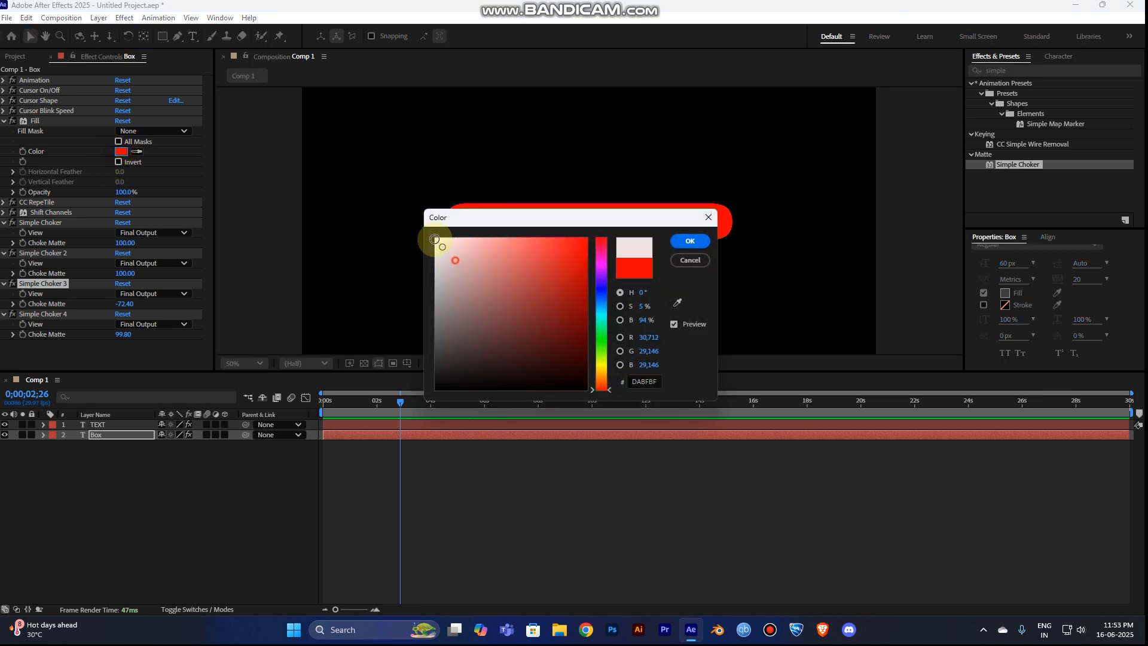
left_click(573, 323)
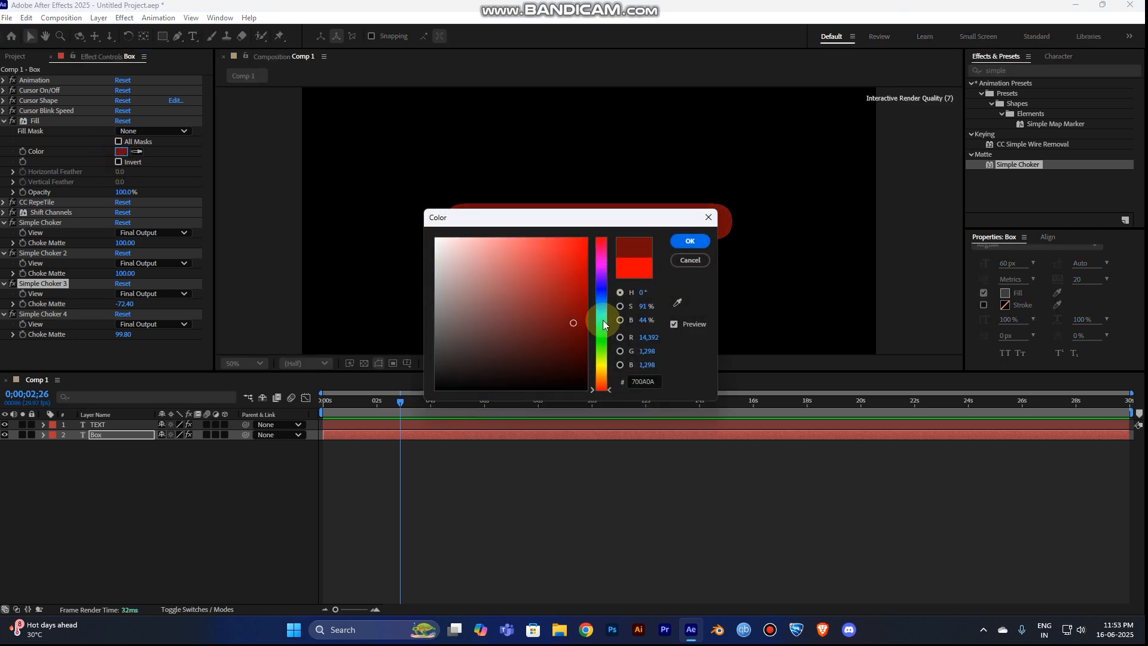
left_click(602, 321)
left_click(568, 248)
left_click(690, 241)
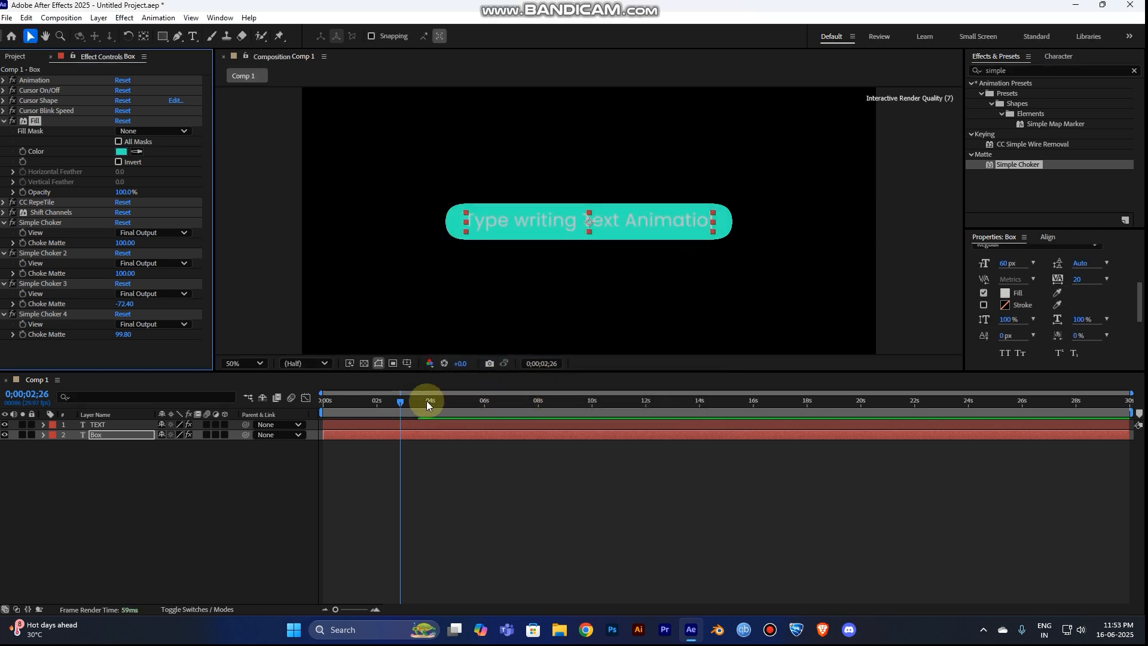
key("ctrl+z")
Step: Add a new white solid layer to Comp 1
left_click_drag(418, 414, 379, 407)
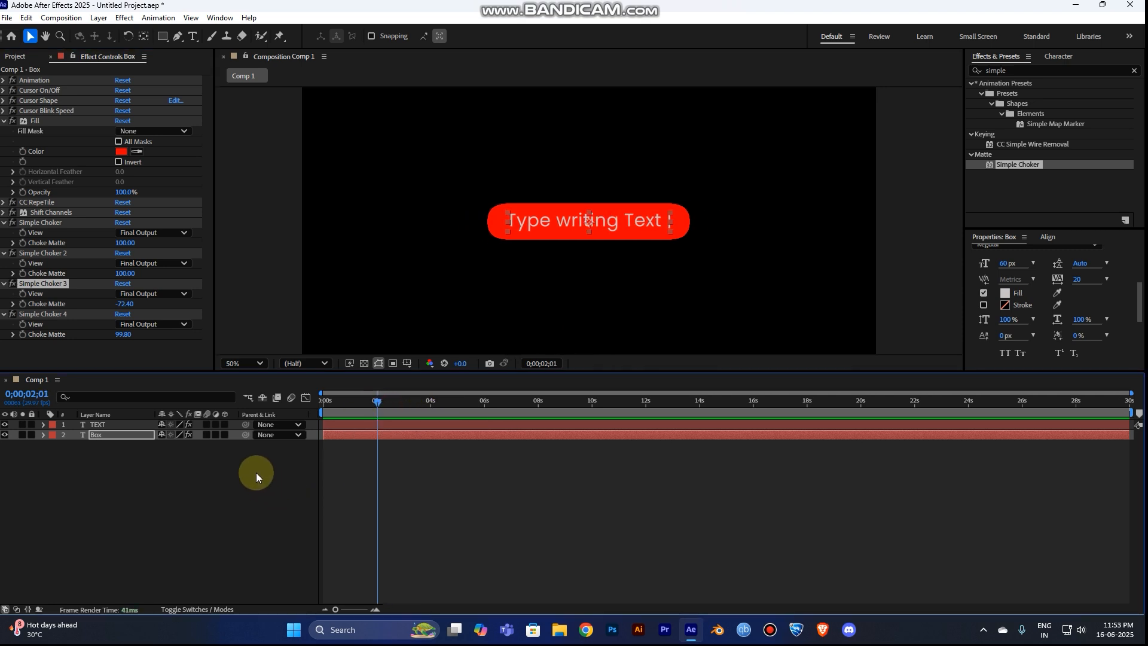
right_click(219, 514)
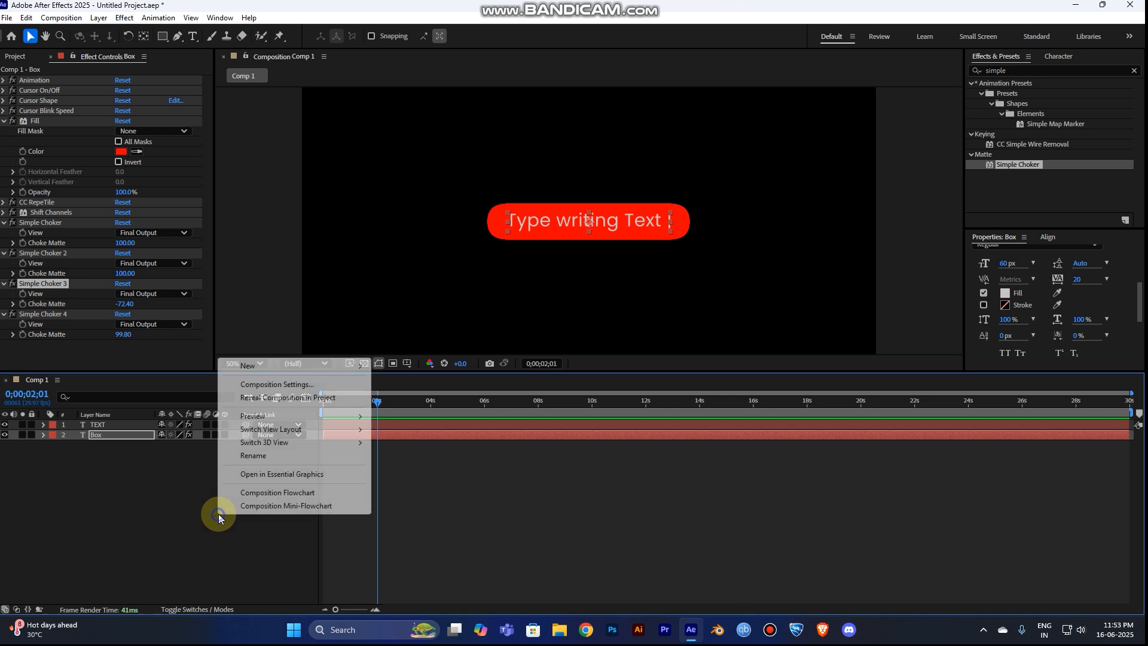
mouse_move(256, 365)
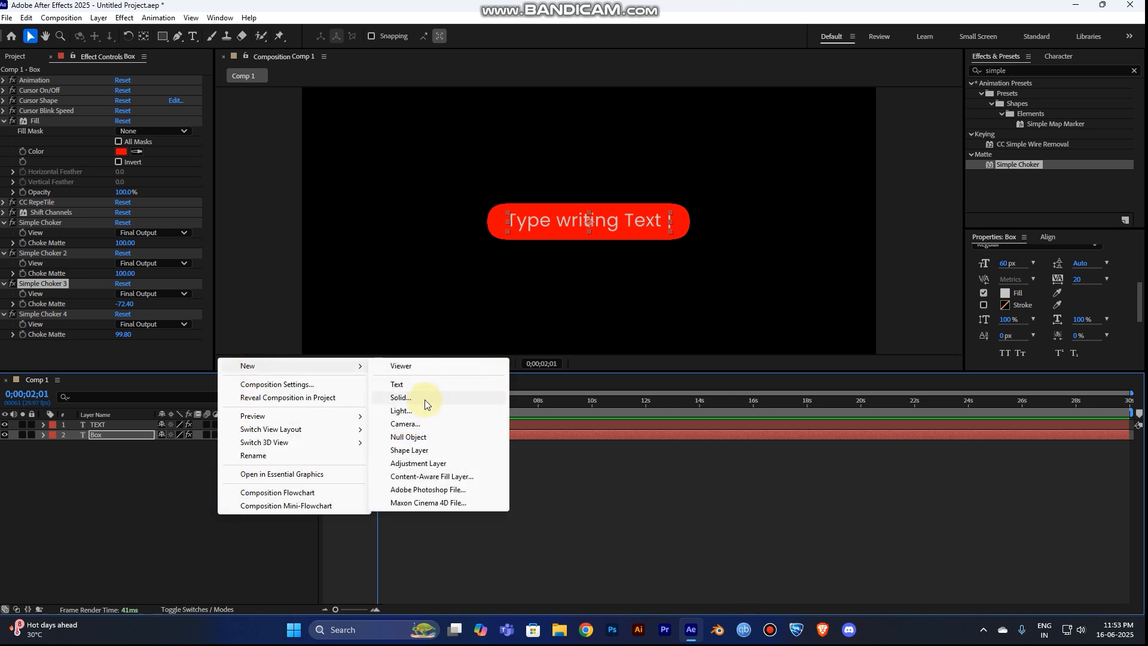
left_click(426, 398)
left_click(658, 428)
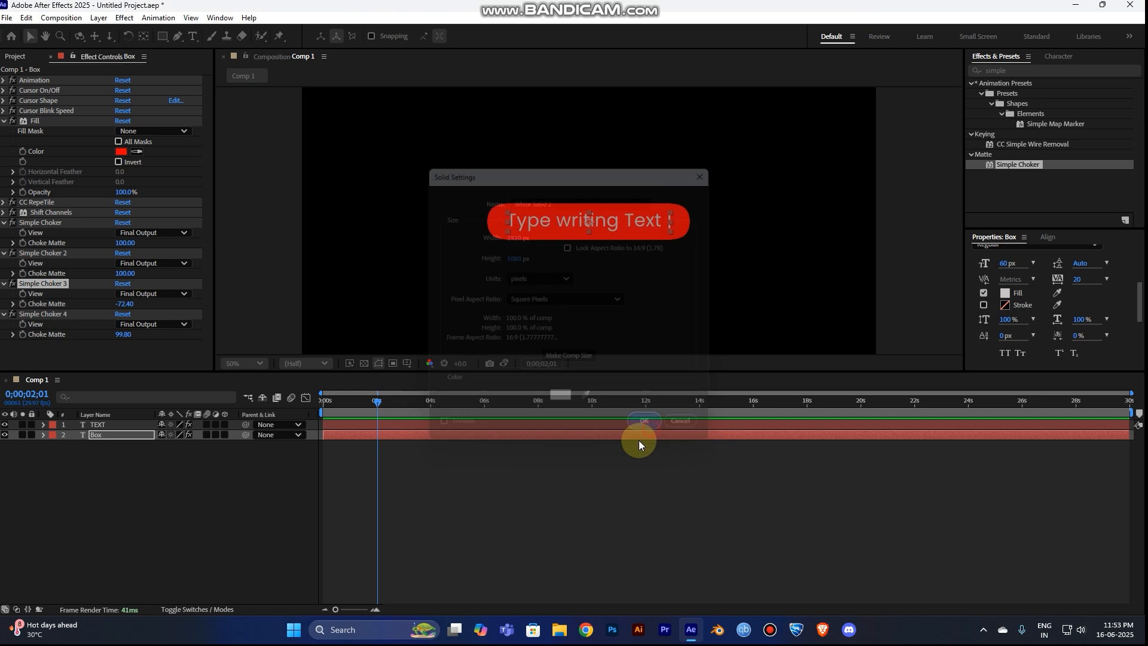
Step: Place the new white solid beneath the Box layer as a locked layer named BG
left_click_drag(113, 435, 112, 458)
right_click(108, 448)
left_click(159, 411)
type("BG")
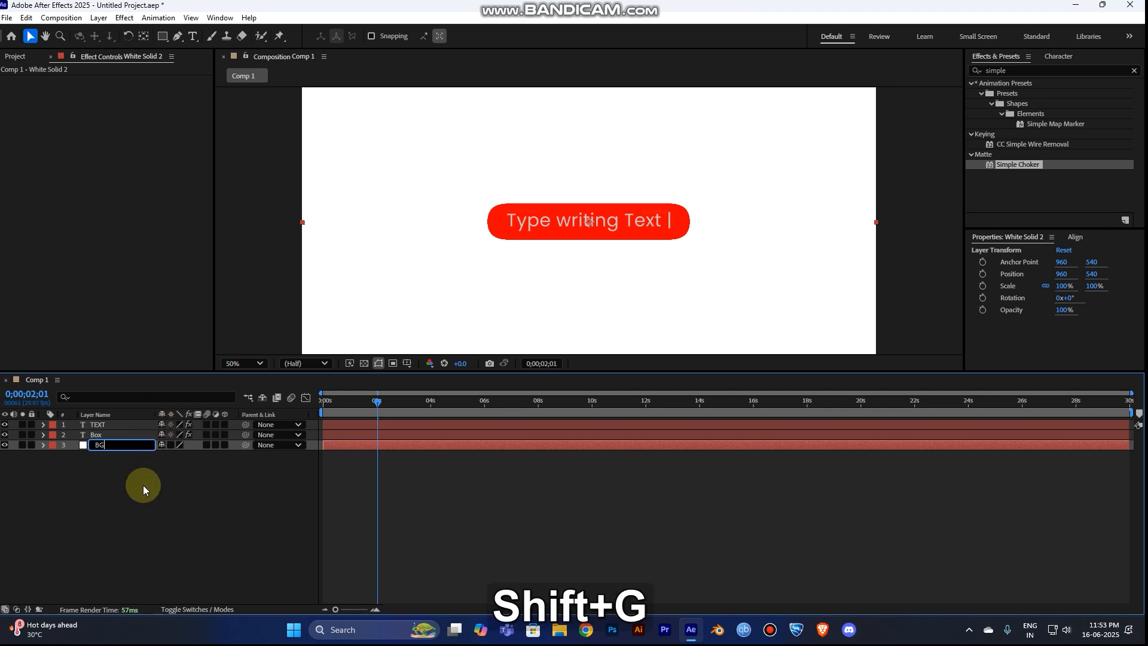
left_click(144, 484)
left_click(32, 445)
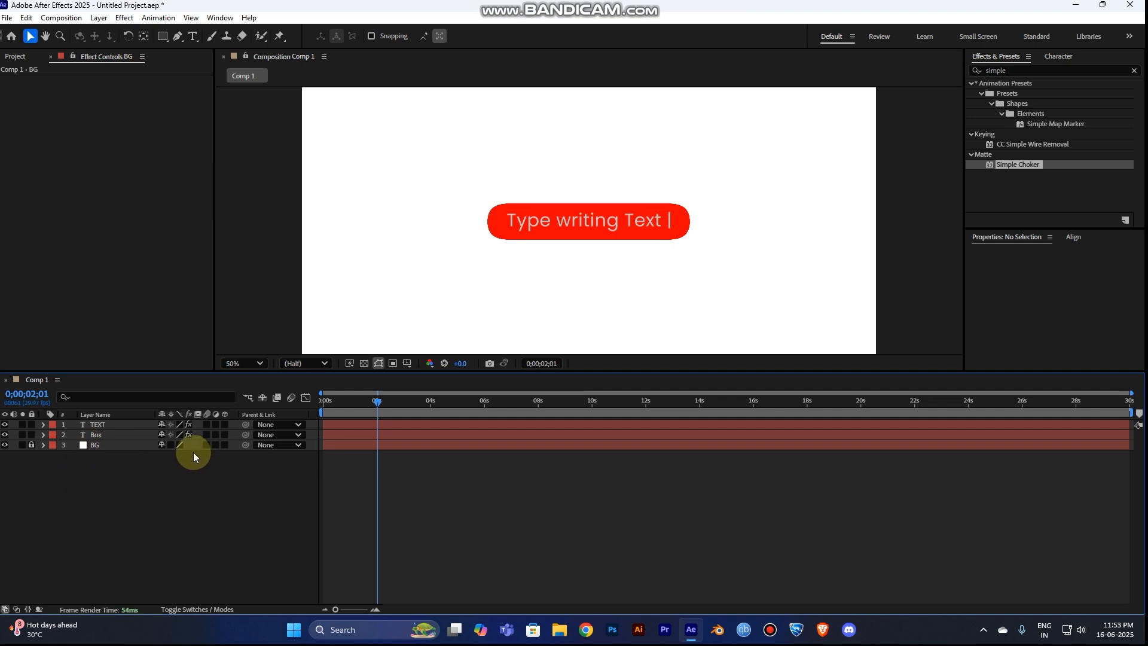
Step: Add a Drop Shadow layer style to the Box layer with 10% opacity
left_click(122, 435)
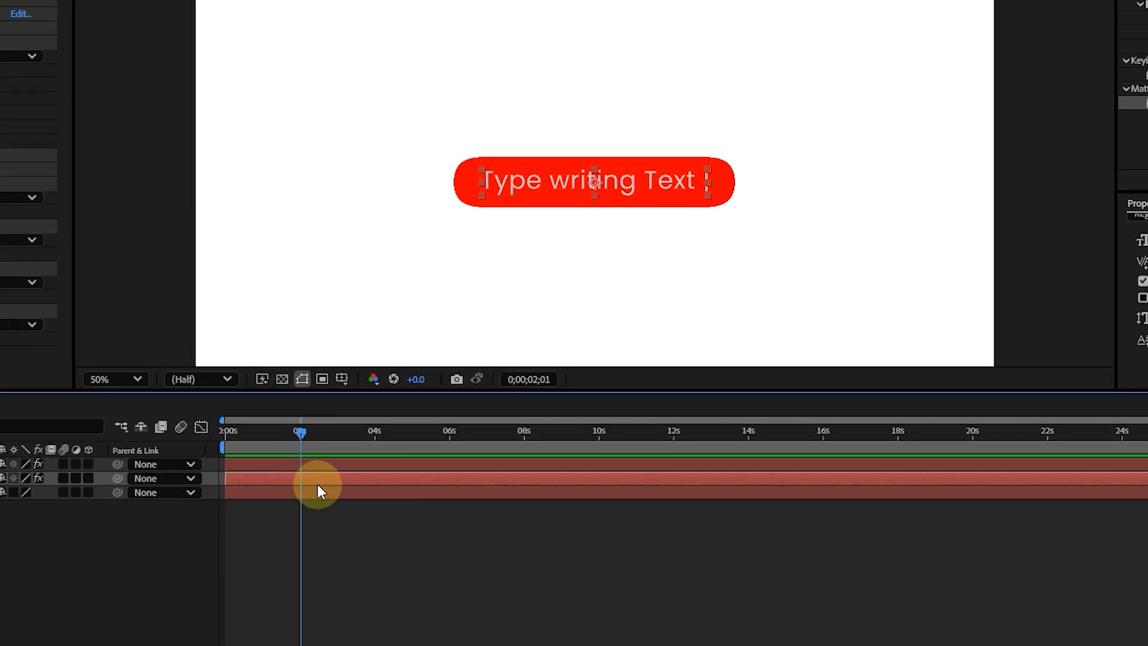
right_click(318, 484)
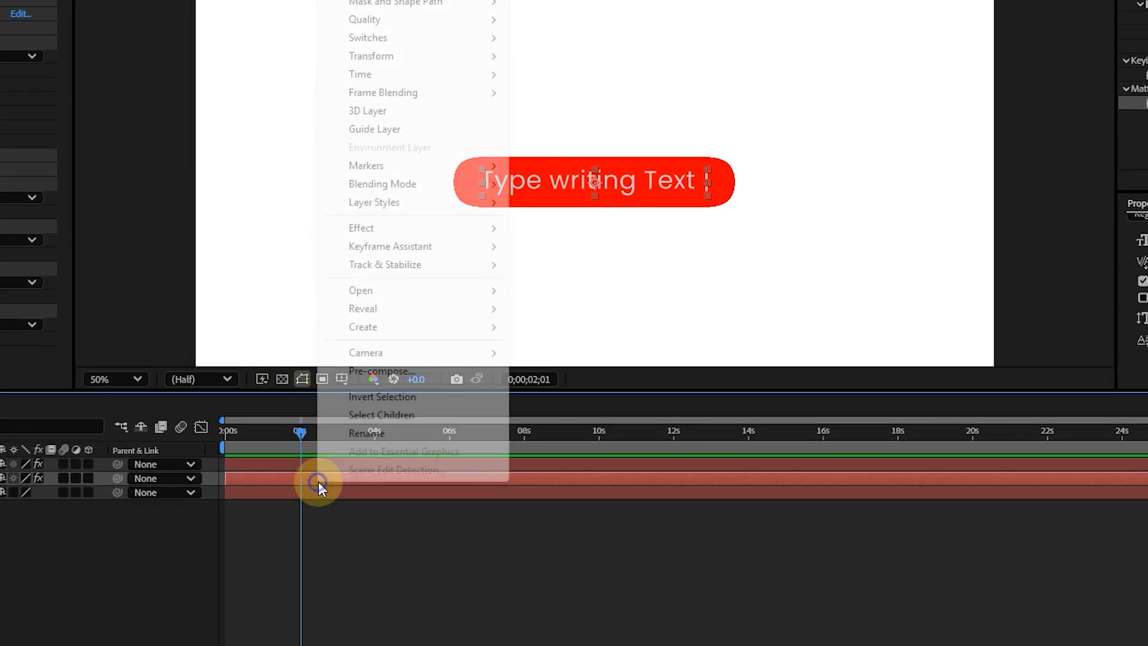
mouse_move(430, 201)
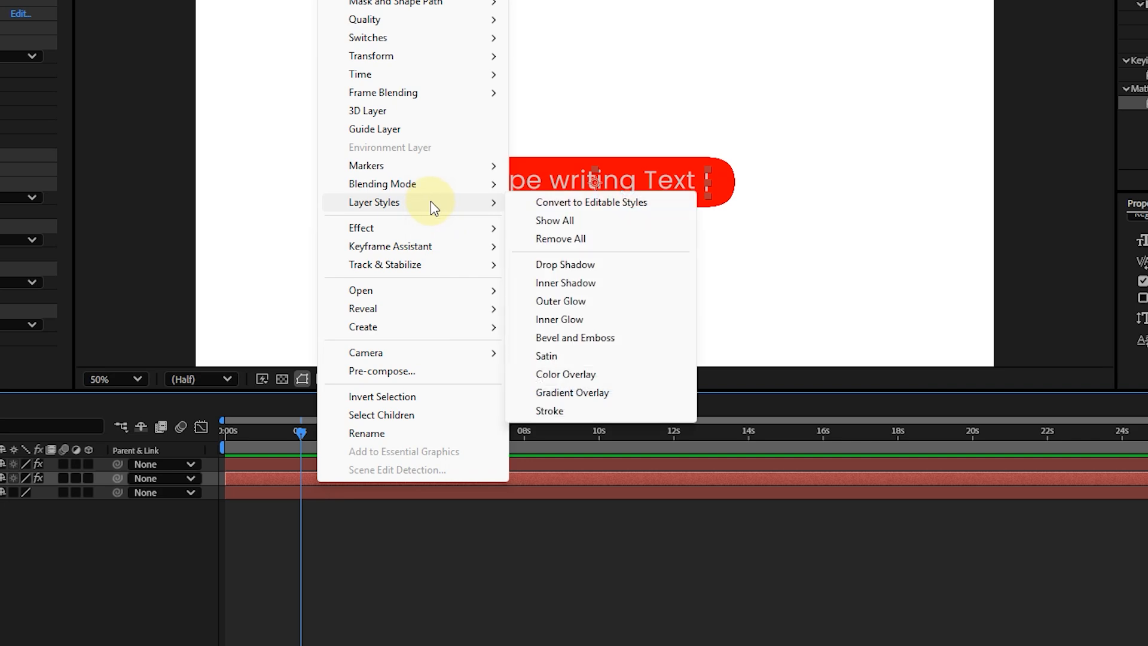
left_click(584, 264)
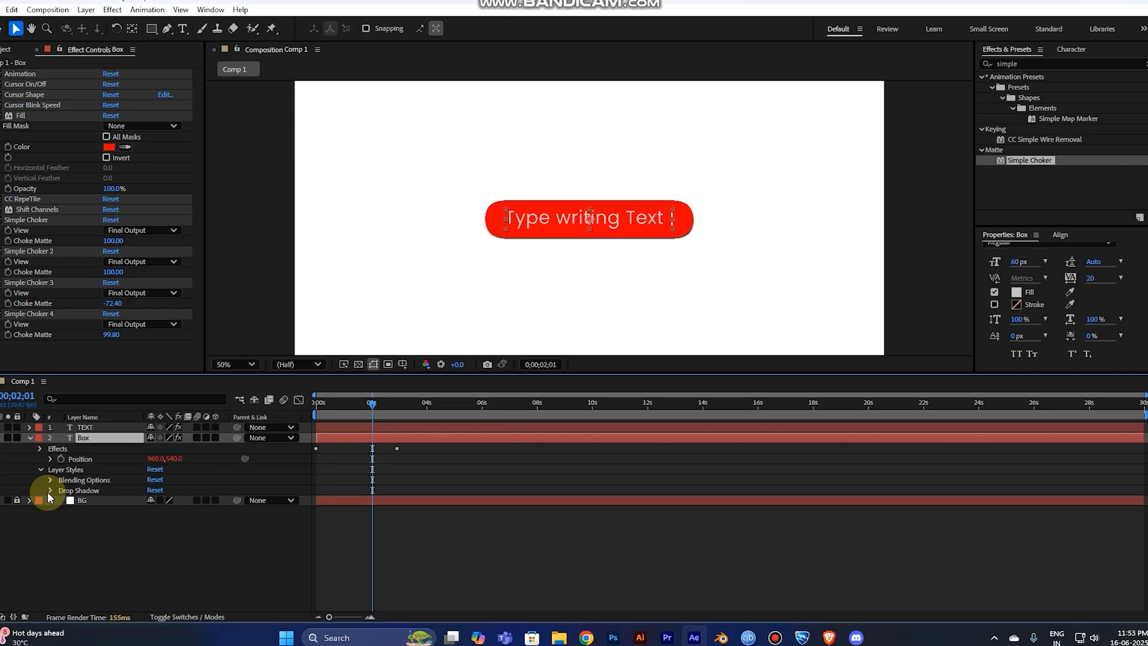
left_click(64, 486)
left_click(162, 517)
type("10")
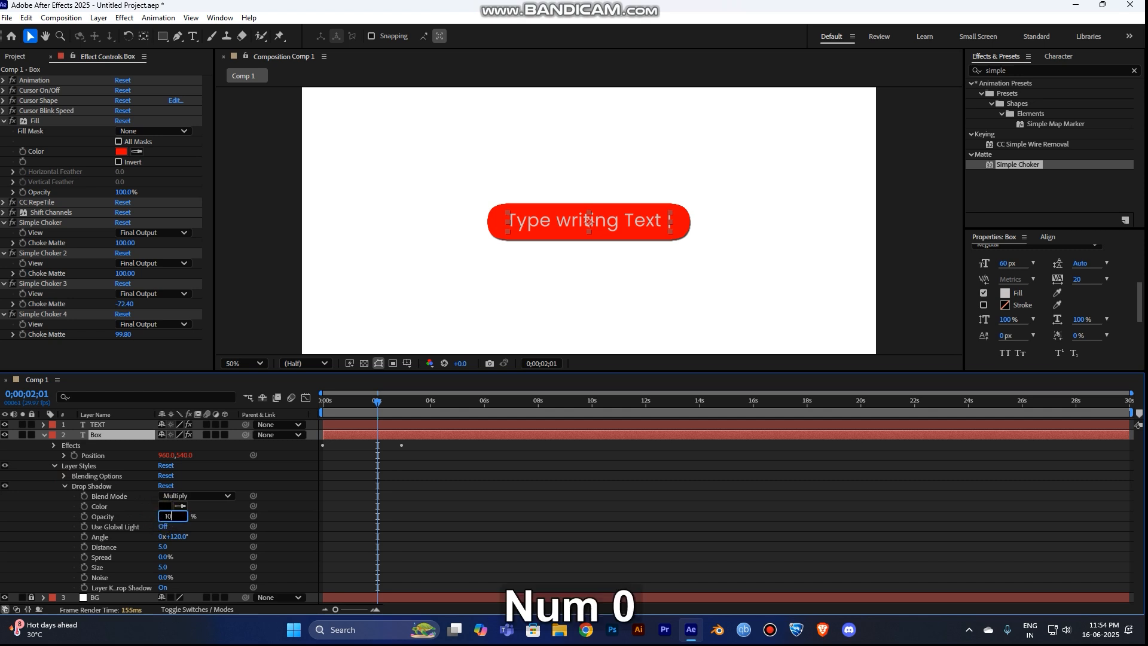
Step: Set the Box layer's Drop Shadow distance and size to 12 each
left_click(161, 547)
mouse_move(170, 546)
left_mouse_down()
mouse_move(184, 545)
mouse_move(156, 547)
mouse_move(172, 568)
left_mouse_up()
left_click(186, 546)
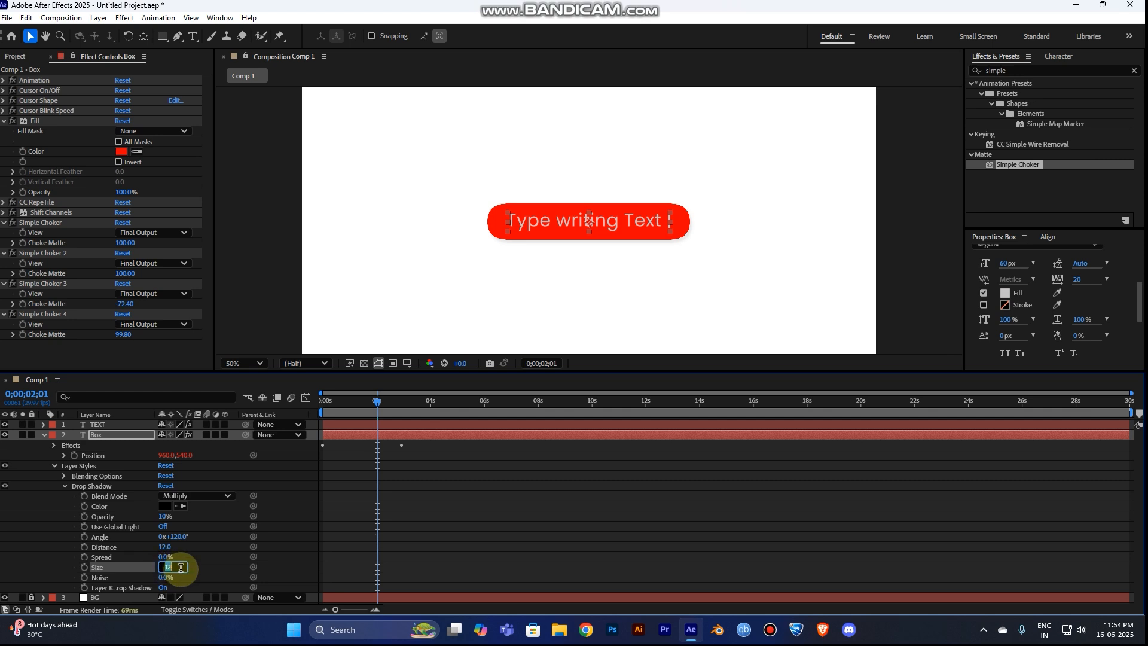
left_click(209, 558)
left_click_drag(160, 571, 166, 566)
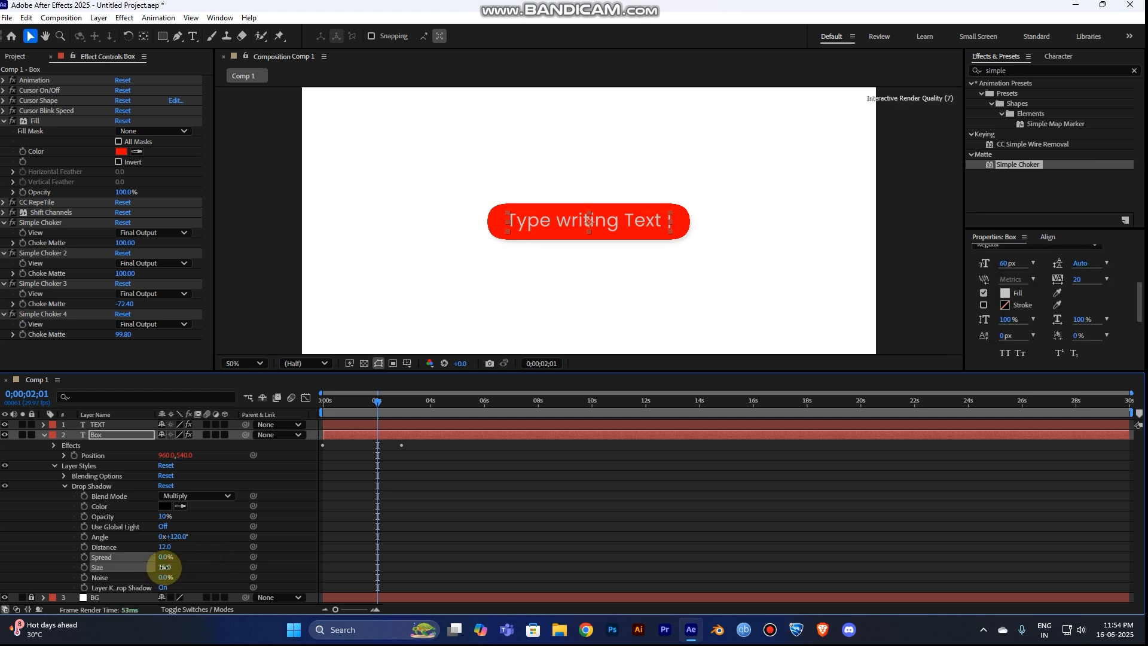
left_click_drag(164, 571, 195, 561)
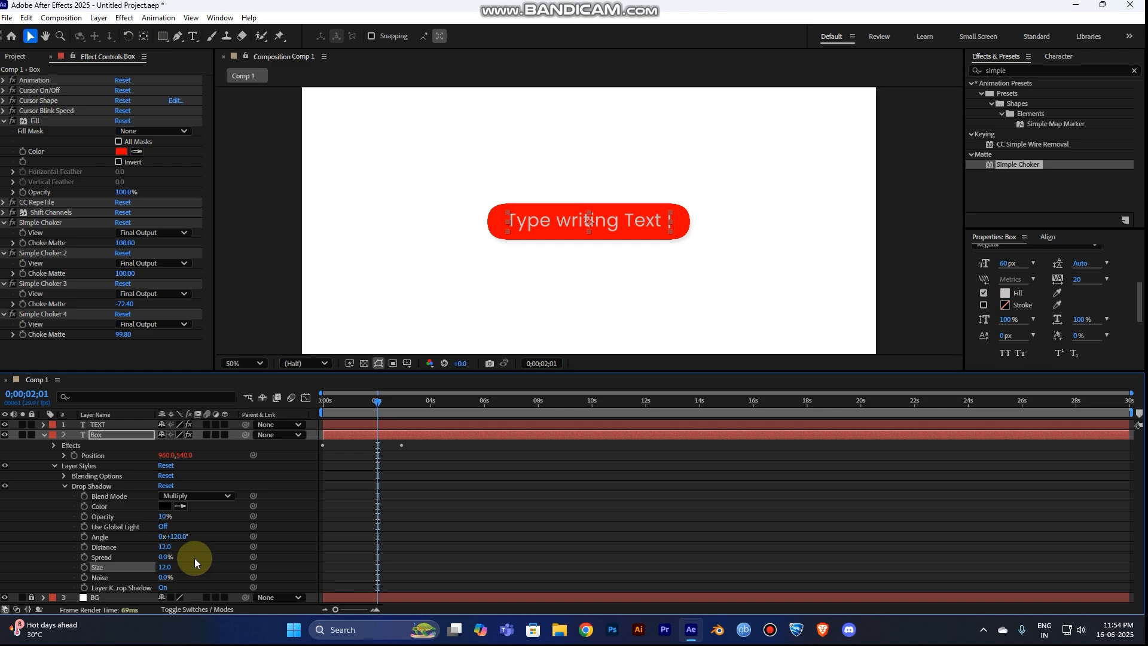
left_click(65, 486)
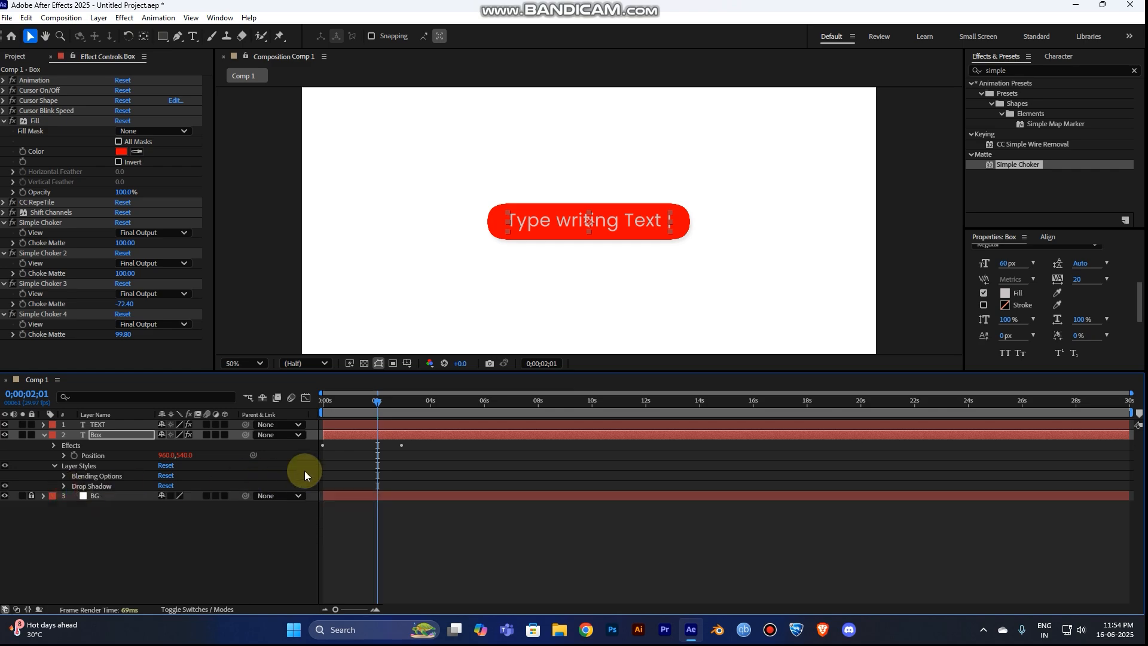
Step: Add an Inner Shadow layer style to the Box layer with 10% opacity
right_click(368, 437)
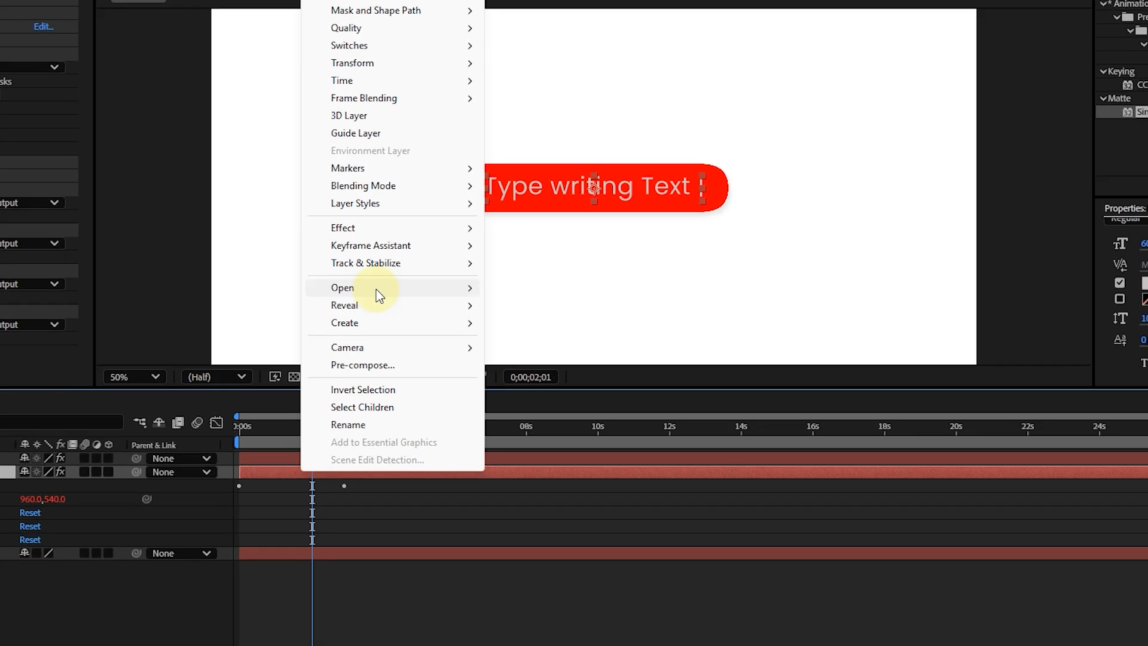
mouse_move(398, 227)
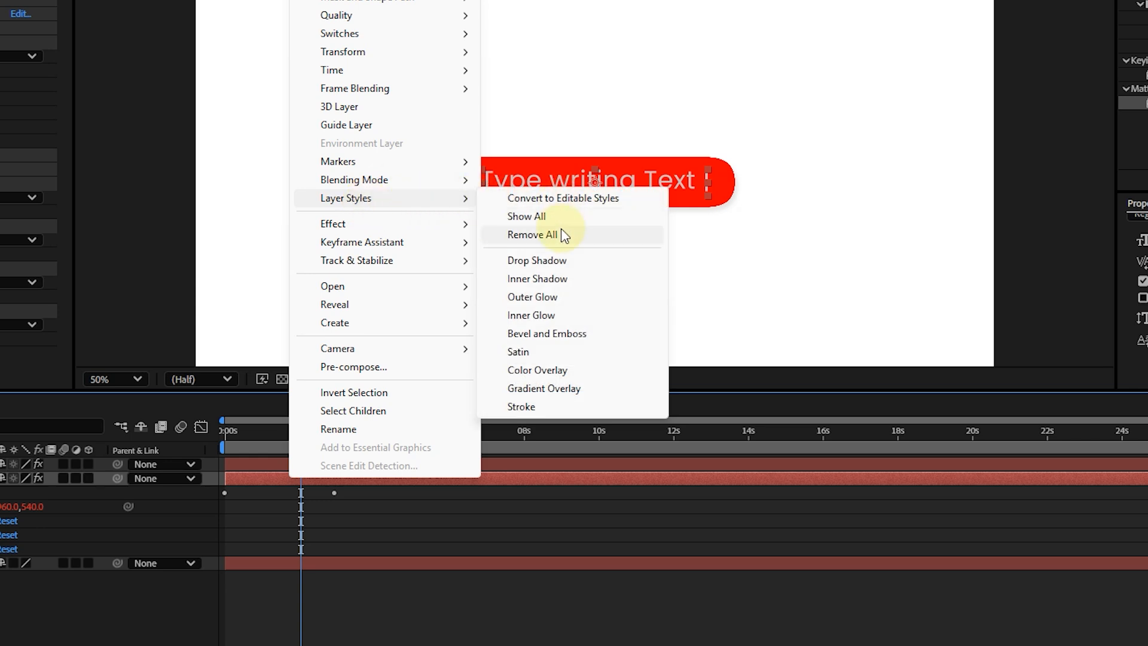
left_click(564, 281)
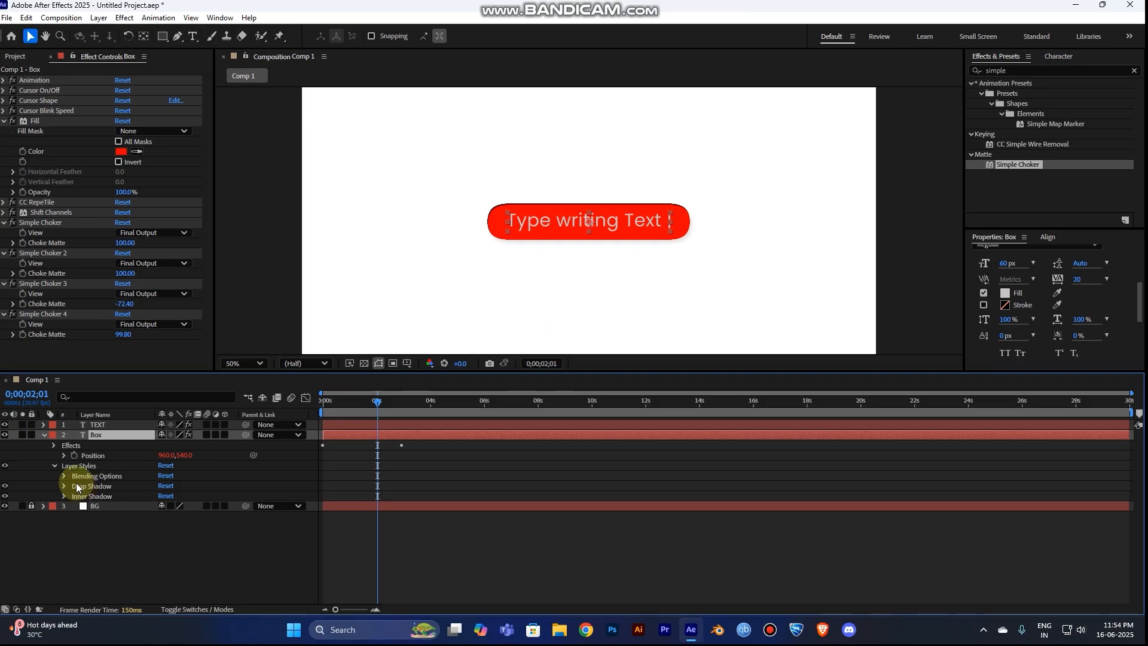
left_click(64, 496)
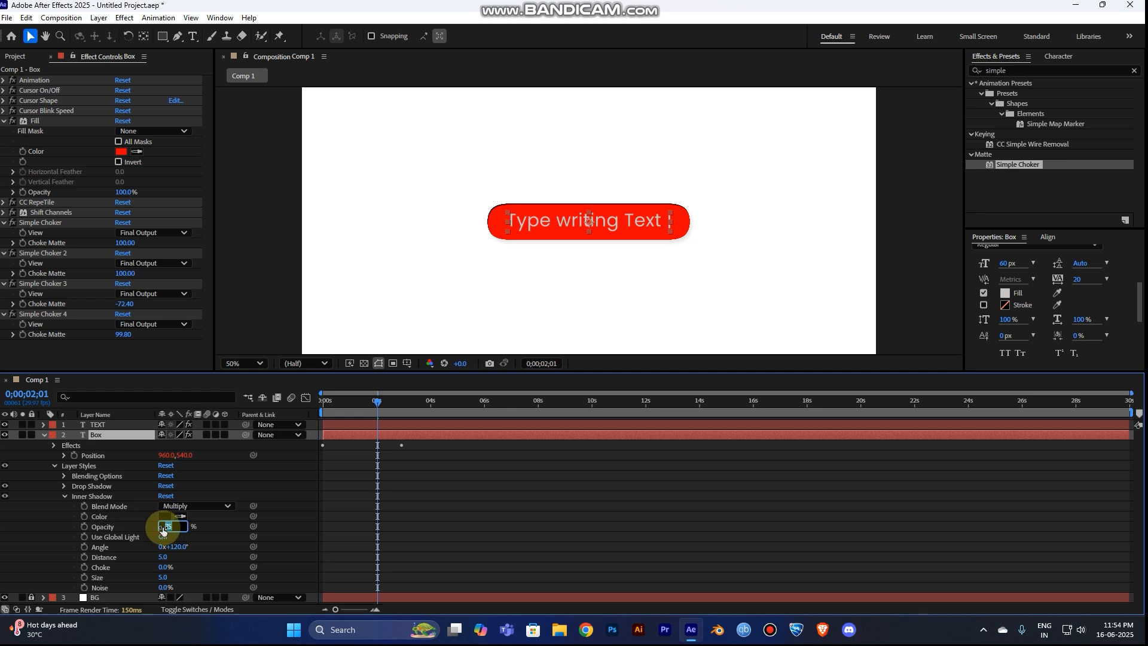
type("10")
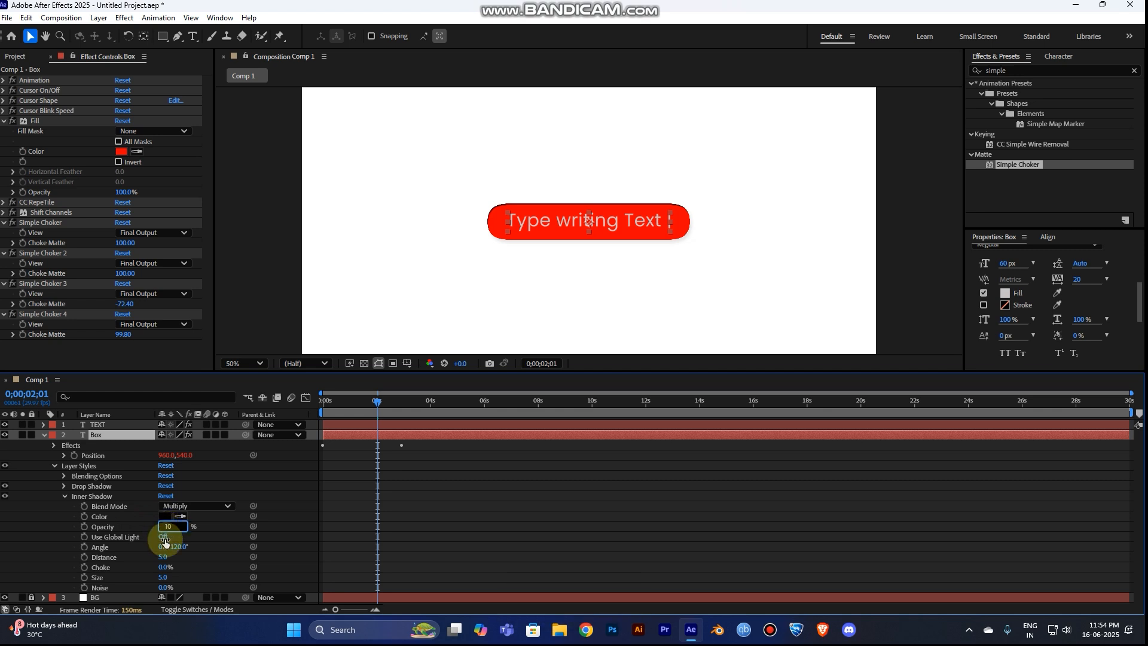
left_click(206, 549)
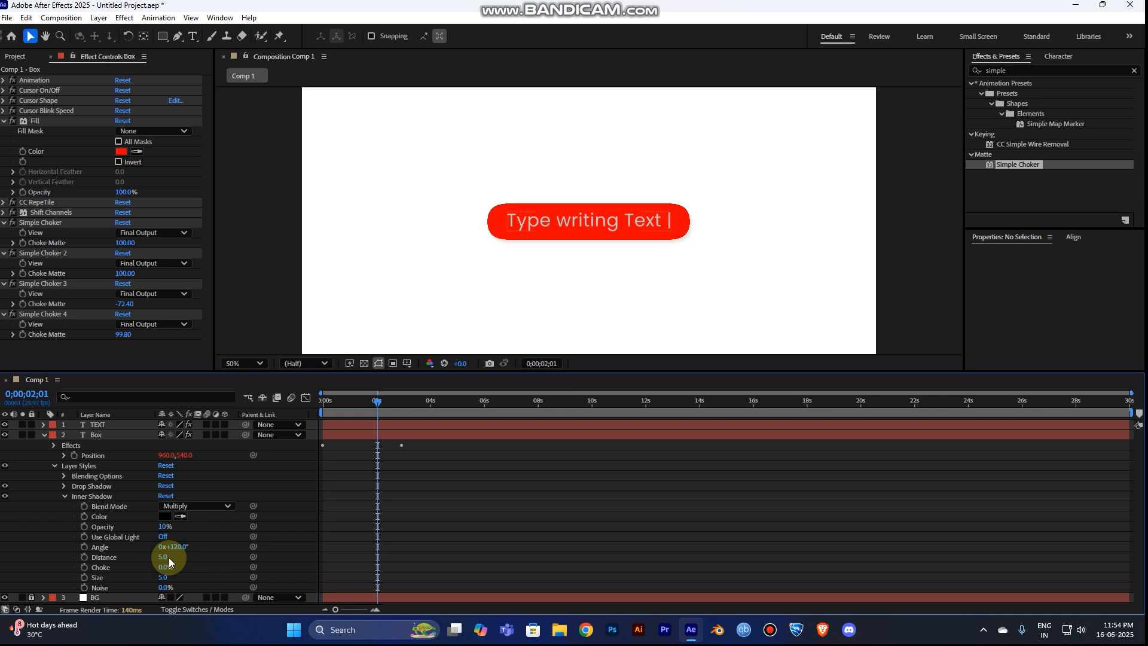
Step: Adjust the Box layer's Inner Shadow to a distance of 23 and a size of 26
left_click_drag(161, 557, 171, 577)
left_click(162, 578)
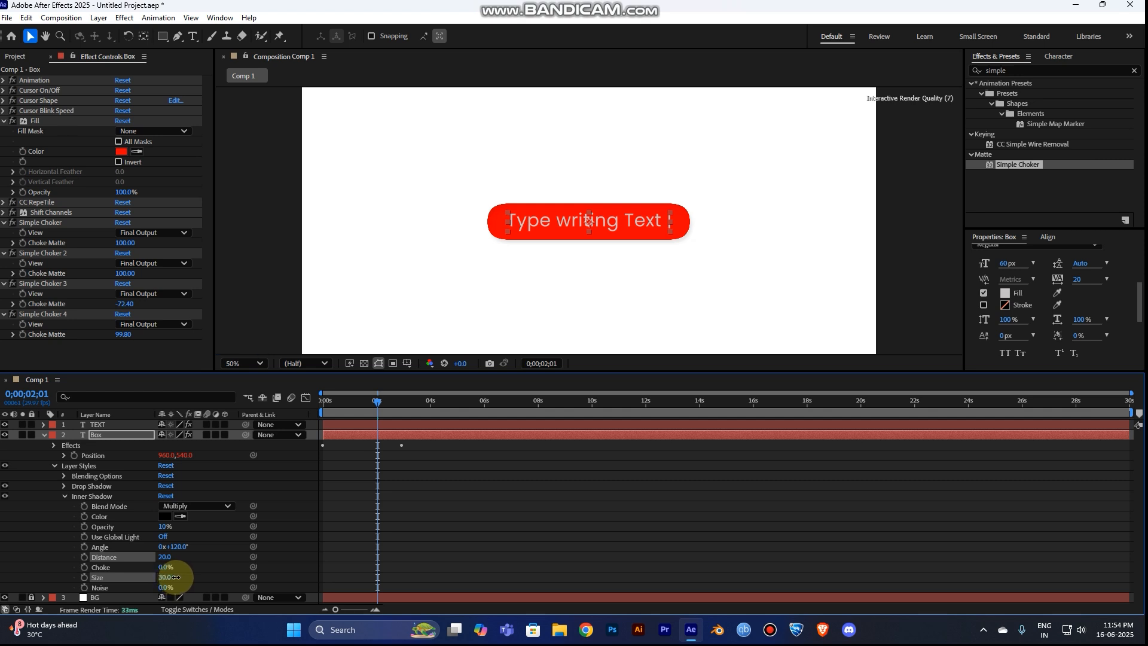
mouse_move(166, 558)
left_mouse_down()
mouse_move(155, 559)
mouse_move(171, 558)
mouse_move(156, 577)
mouse_move(142, 578)
mouse_move(161, 578)
mouse_move(159, 558)
mouse_move(168, 560)
left_mouse_up()
left_click(546, 489)
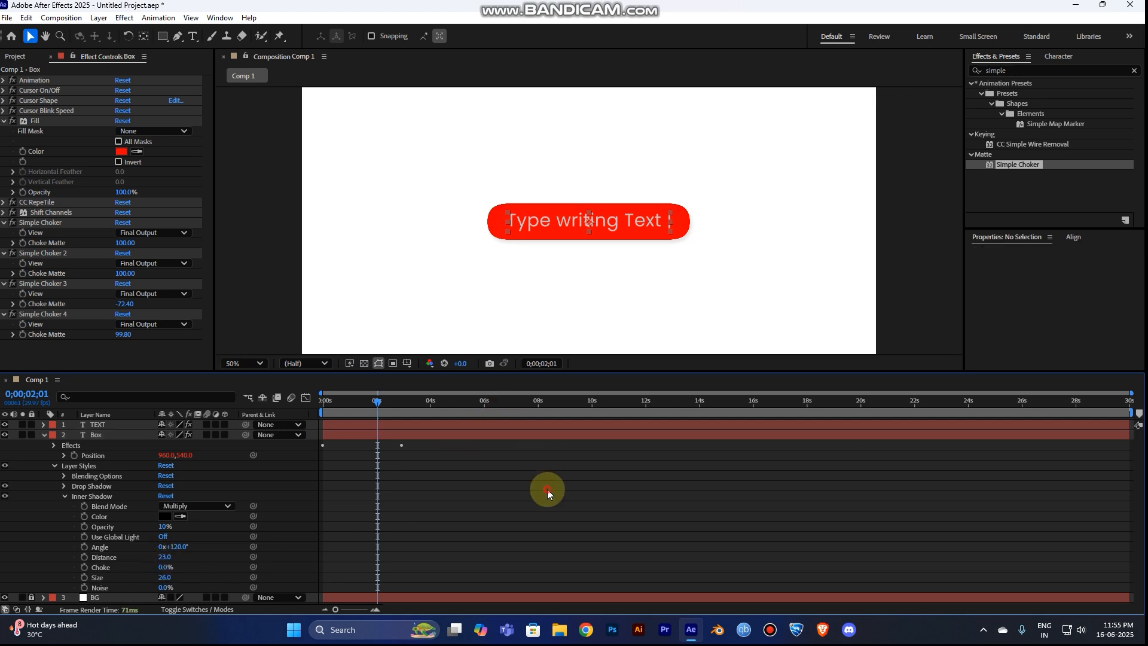
left_click(65, 496)
left_click(54, 466)
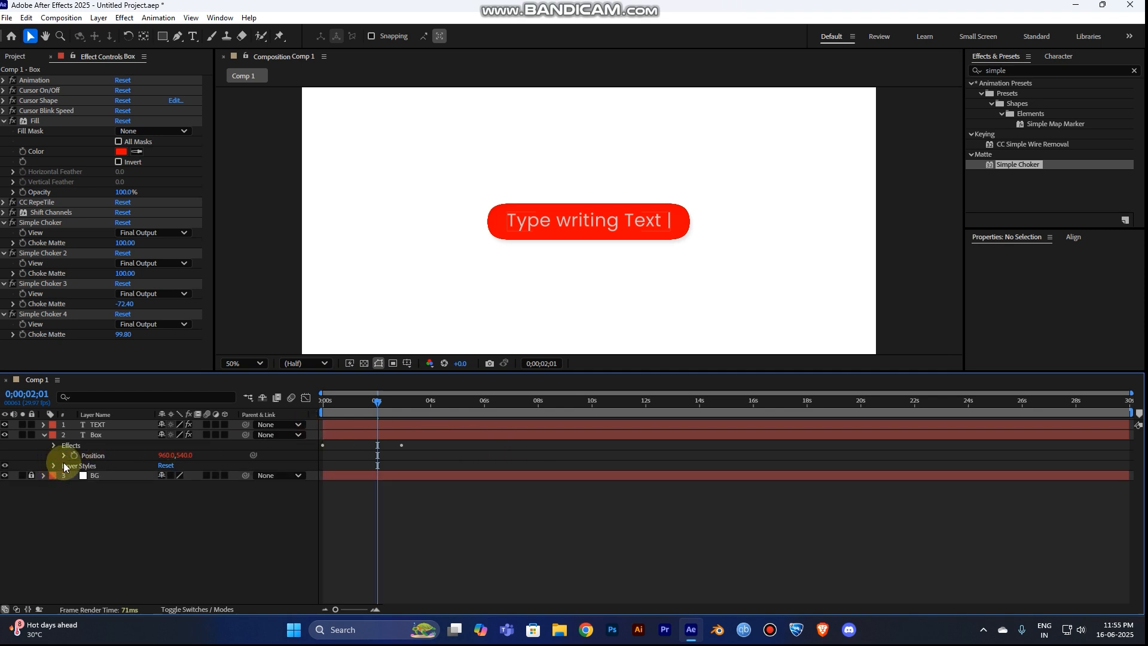
Step: Change the Box layer's Fill effect color to white (FFFFFF) and return to the first frame
left_click(358, 434)
left_click(121, 152)
left_click_drag(469, 322, 410, 213)
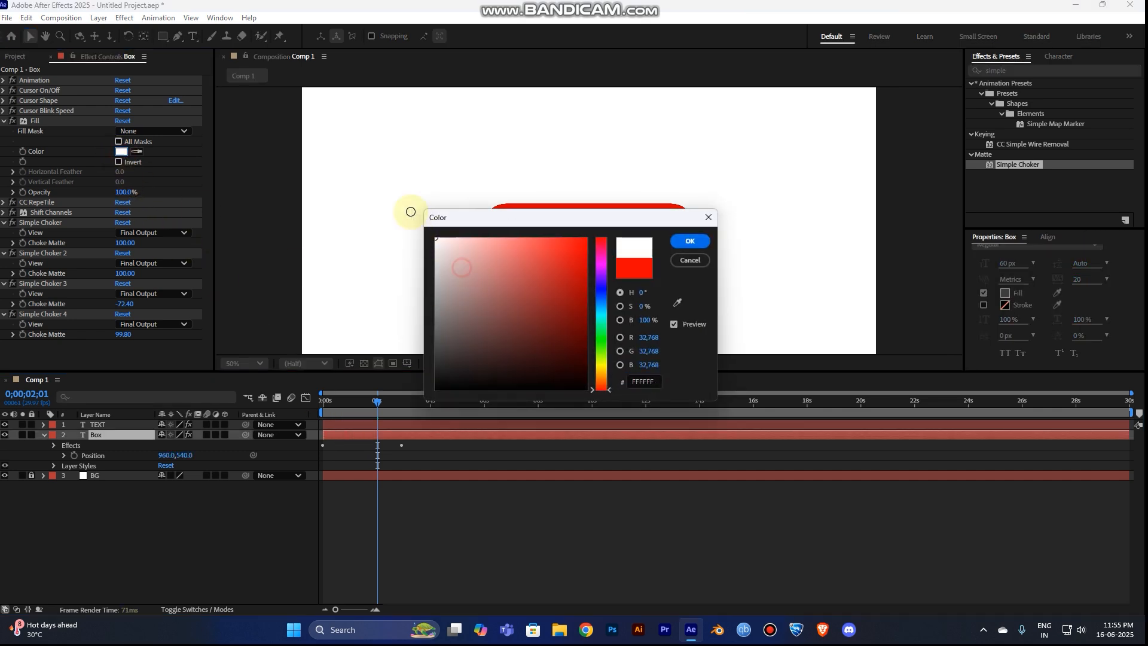
left_click(688, 242)
left_click(634, 533)
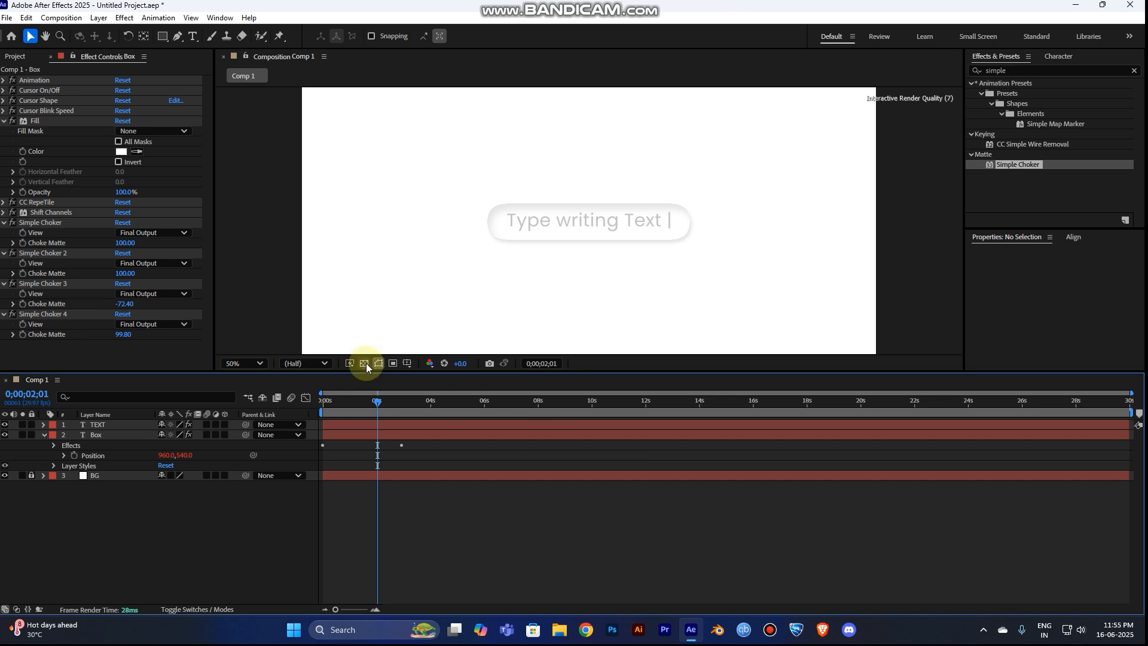
left_click_drag(379, 398, 317, 413)
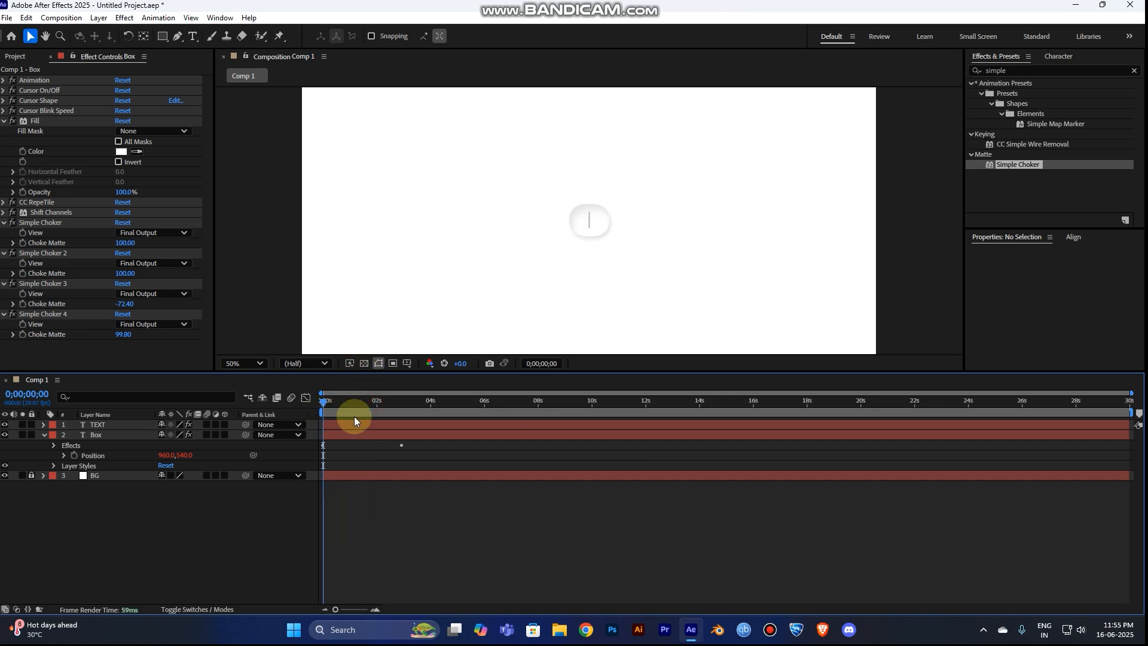
Step: Try a turquoise color in the Box layer's Fill effect and preview the typing animation
left_click(122, 152)
left_click(555, 264)
left_click_drag(610, 221, 762, 265)
left_click(754, 361)
left_click_drag(704, 309, 699, 294)
left_click(842, 285)
left_click_drag(323, 401, 383, 412)
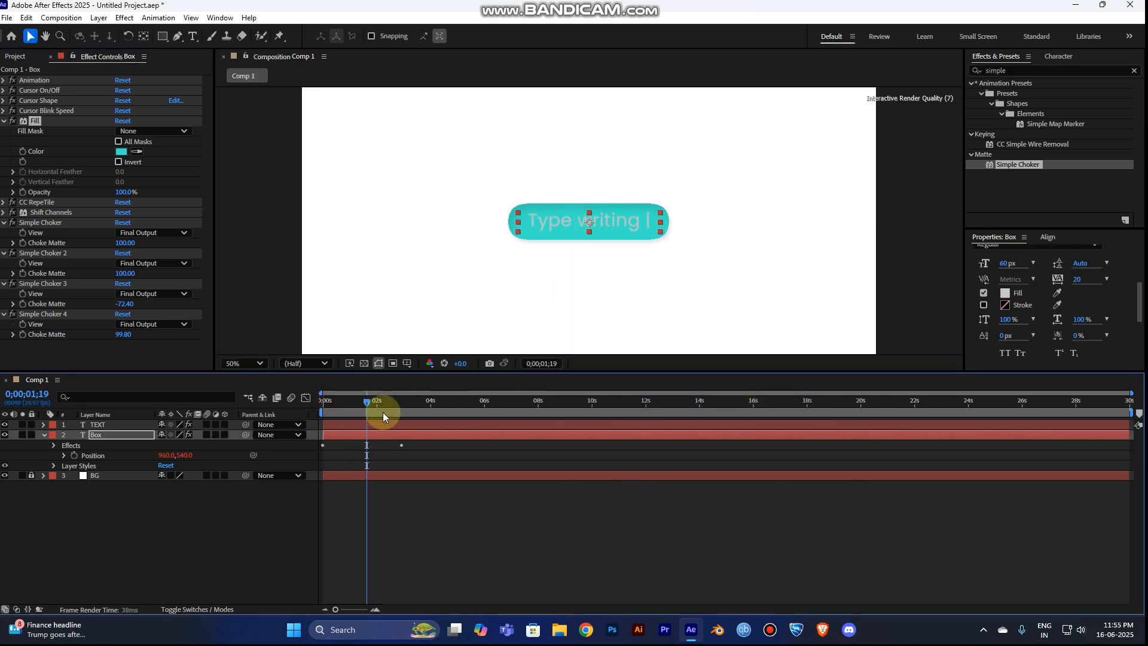
key("space")
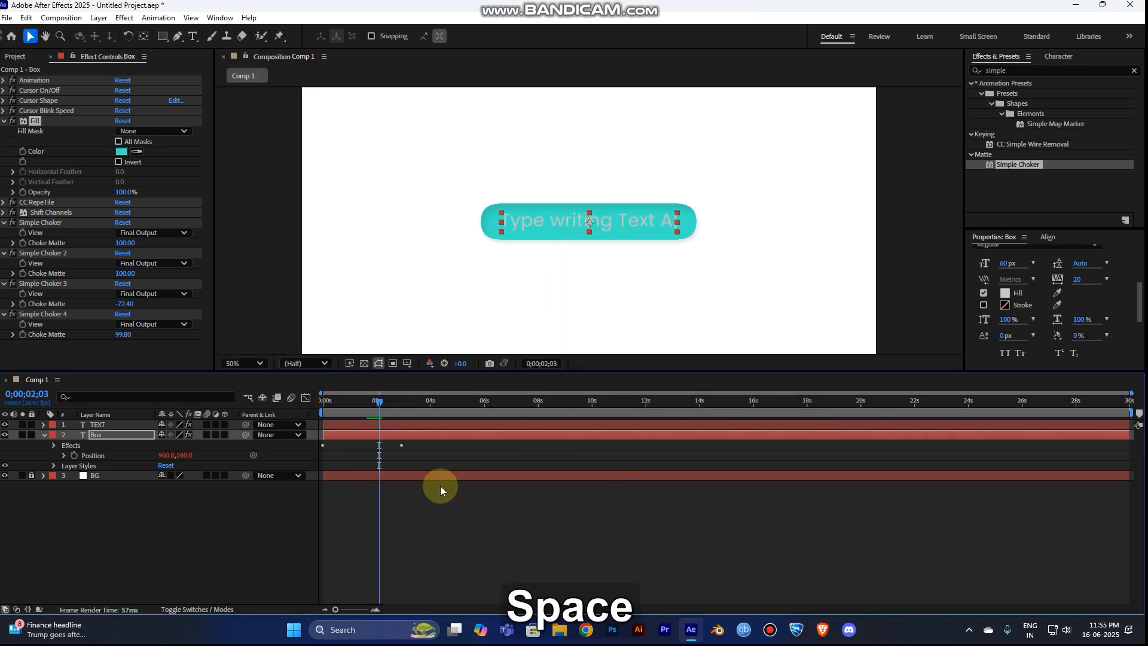
Step: Try a white fill on the TEXT layer, preview it, and undo the trial text and box colors
left_click(407, 423)
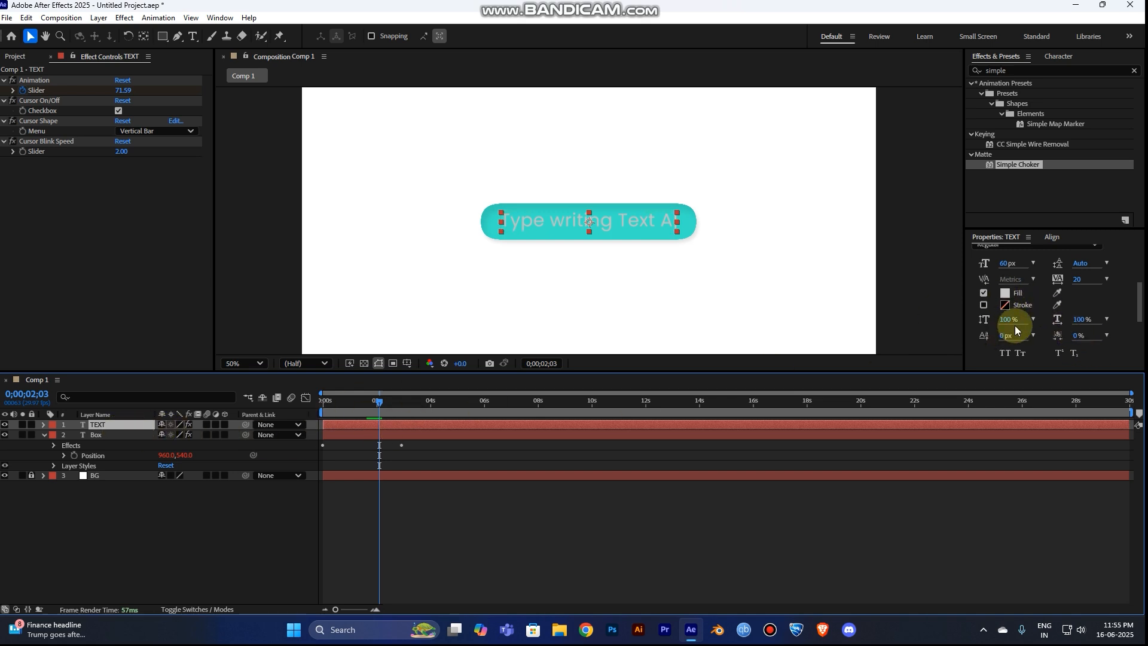
left_click(1004, 295)
left_click(694, 242)
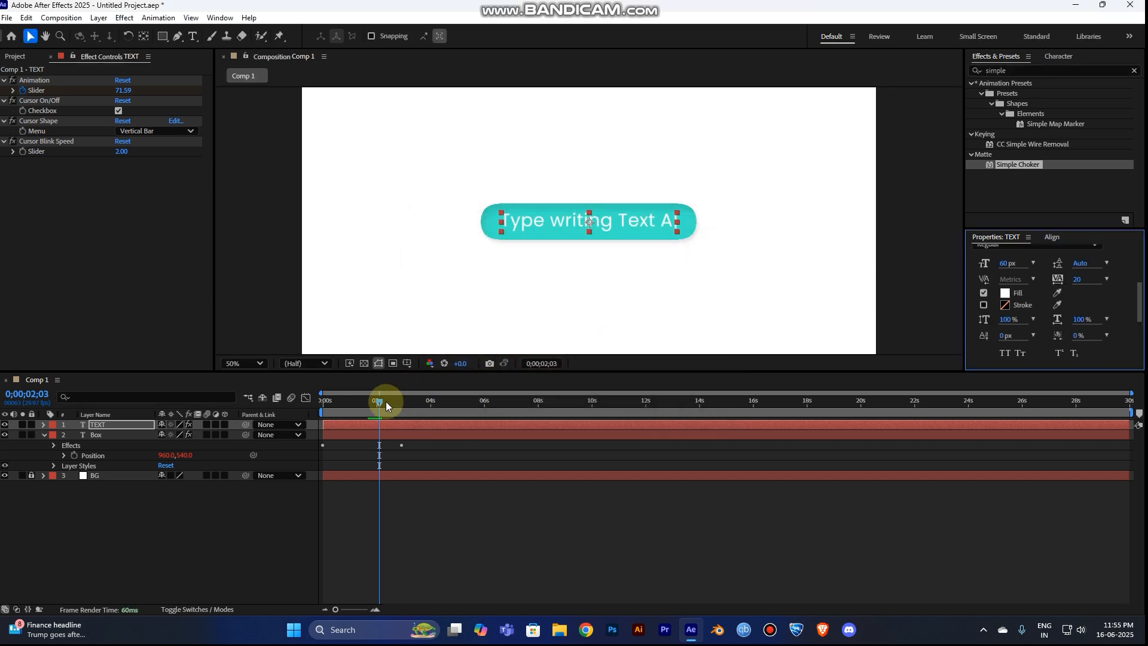
left_click_drag(385, 401, 371, 408)
key("space")
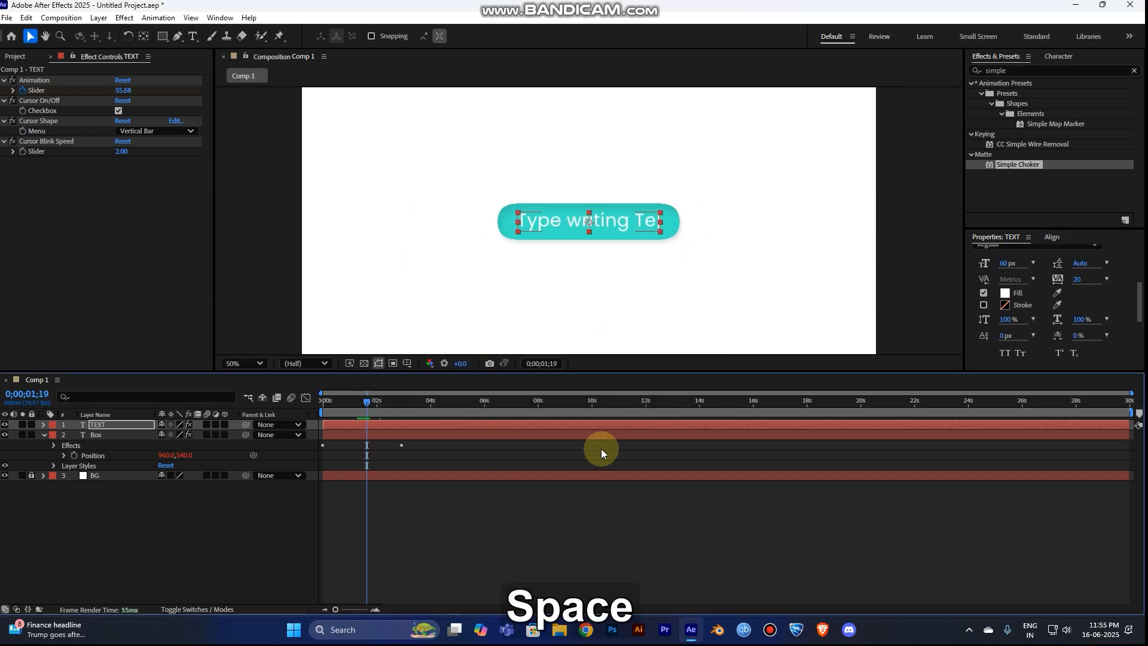
key("ctrl+z")
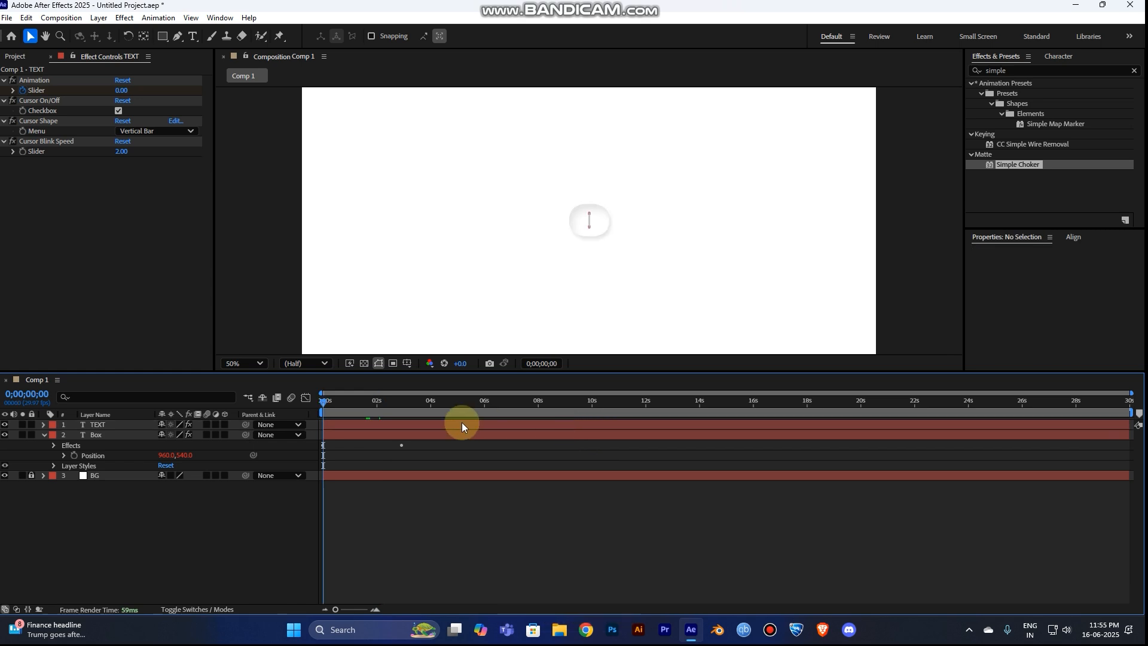
Step: Preview the typing animation with the white shadowed box from the first frame
key("space")
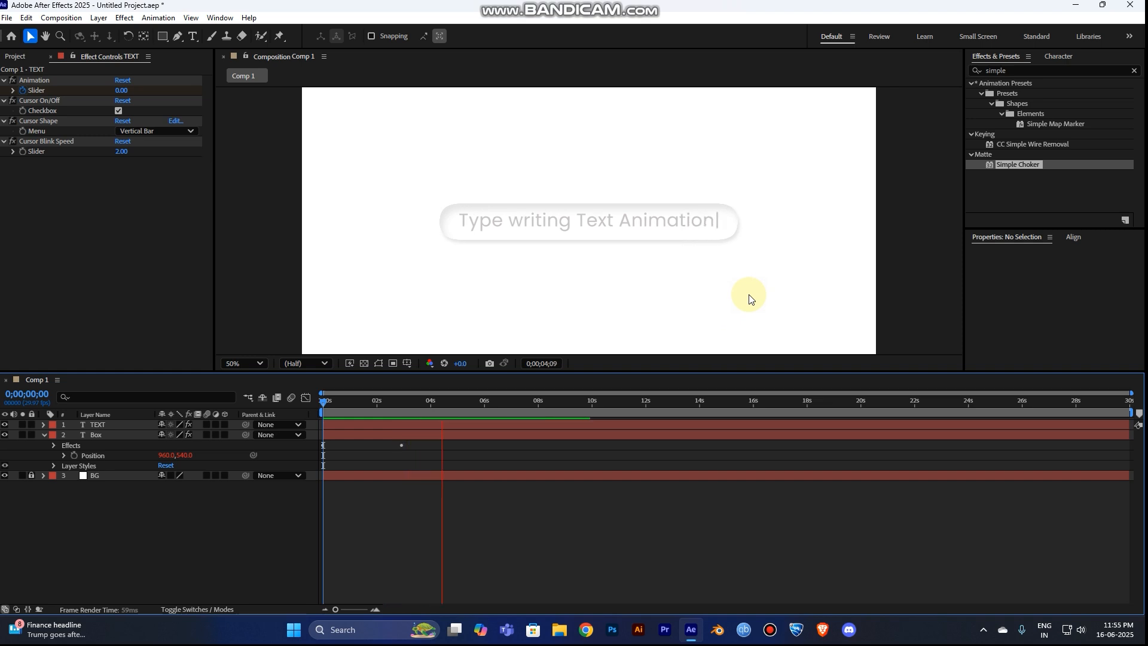
left_click(325, 408)
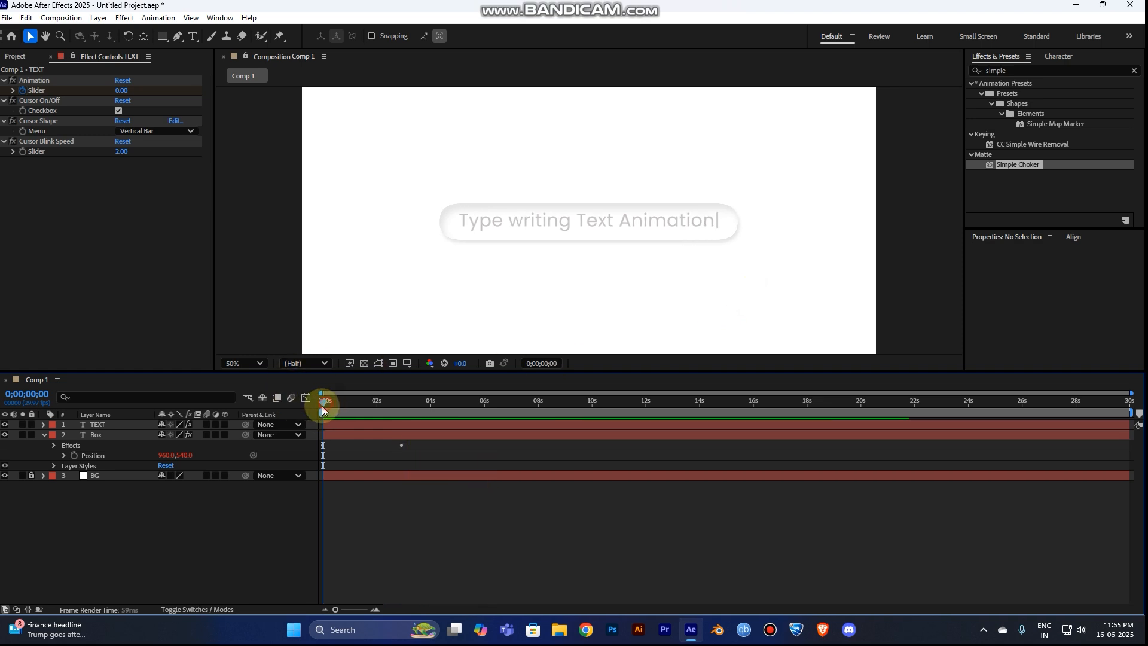
key("space")
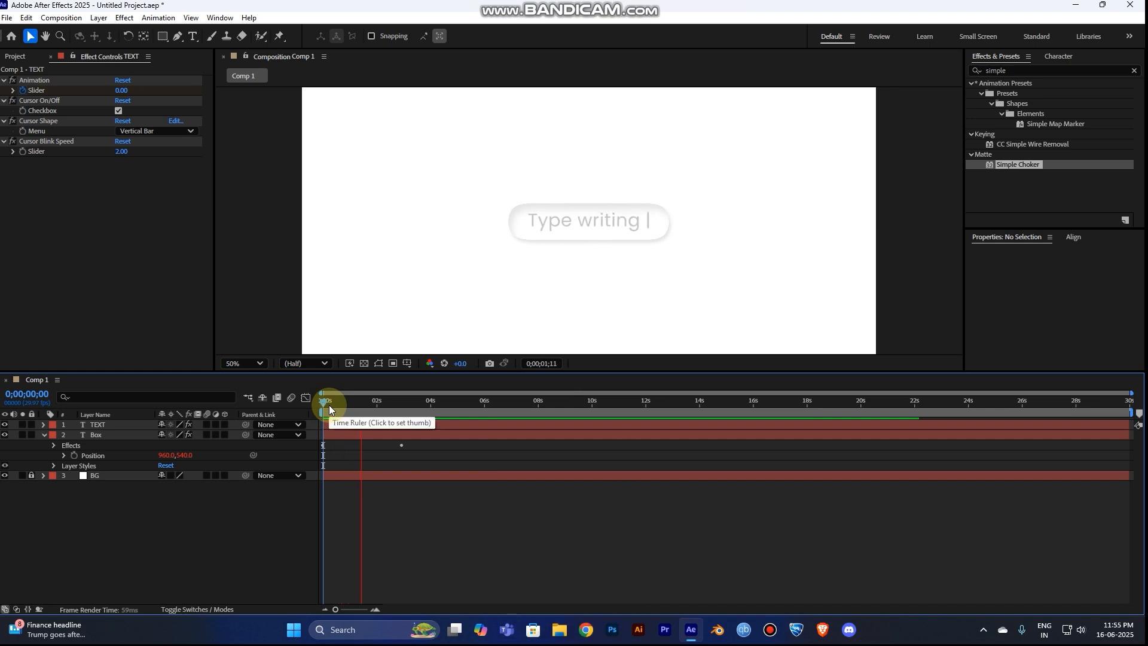
key("space")
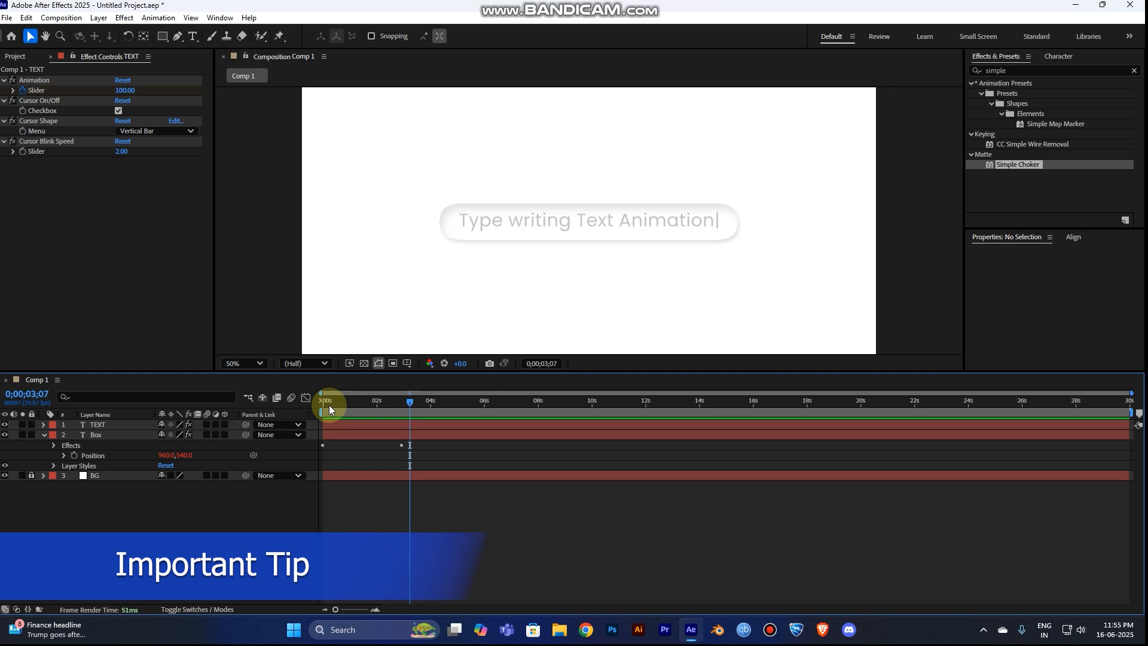
Step: Collapse the Box layer and reveal the Animation slider's keyframes in the TEXT layer's effects
left_click(44, 434)
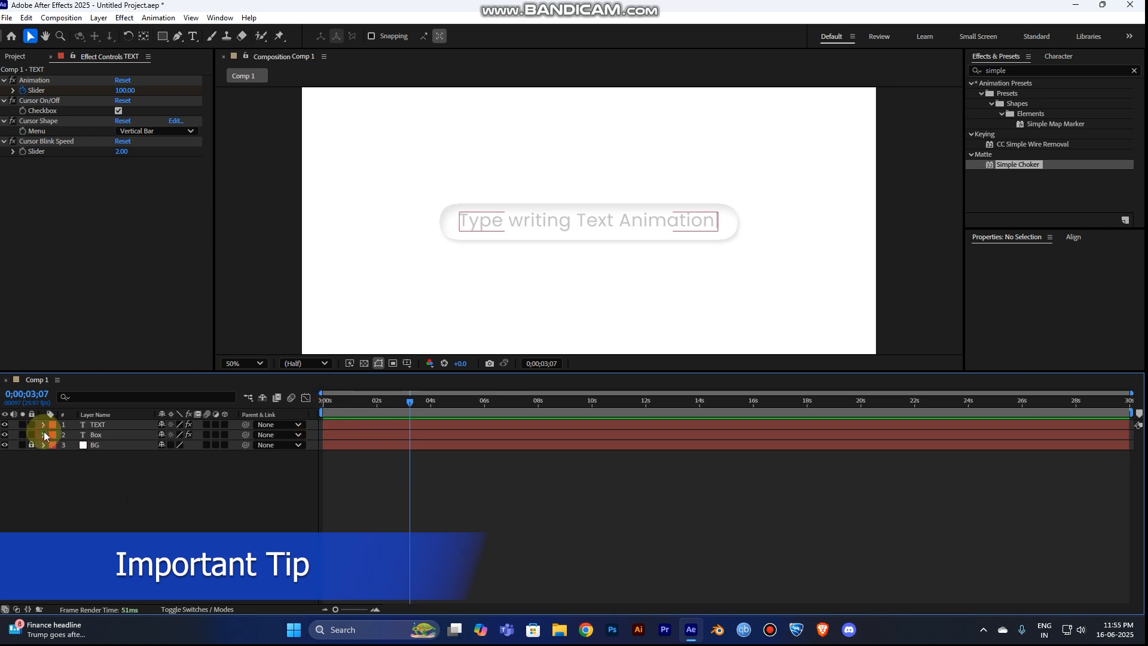
left_click(43, 424)
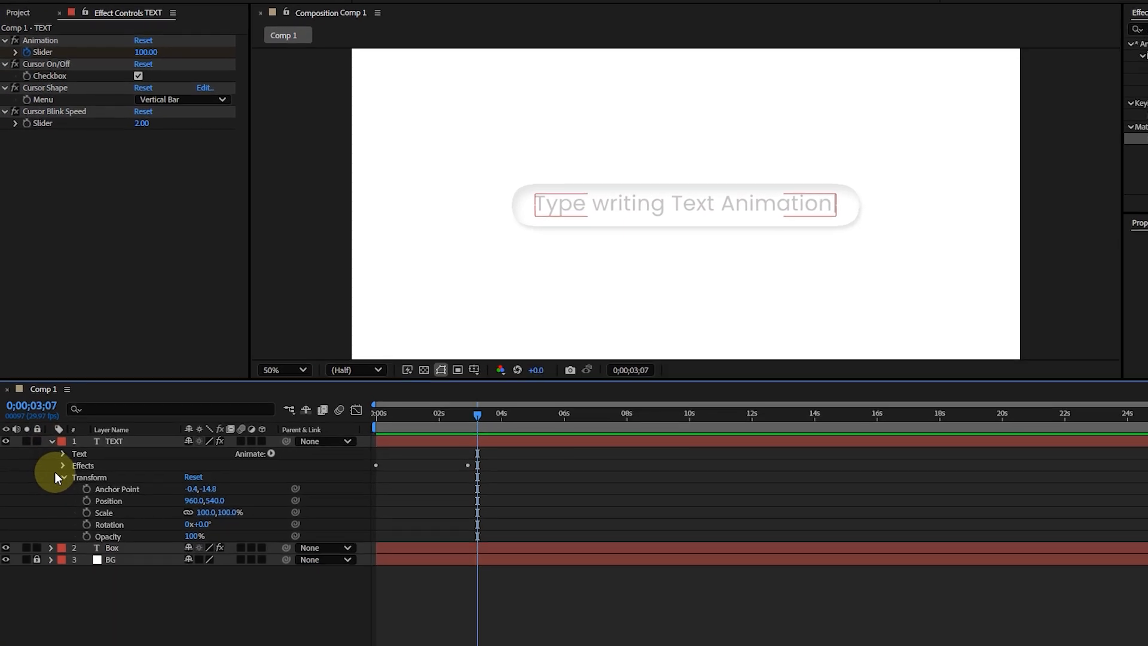
left_click(60, 477)
left_click(63, 465)
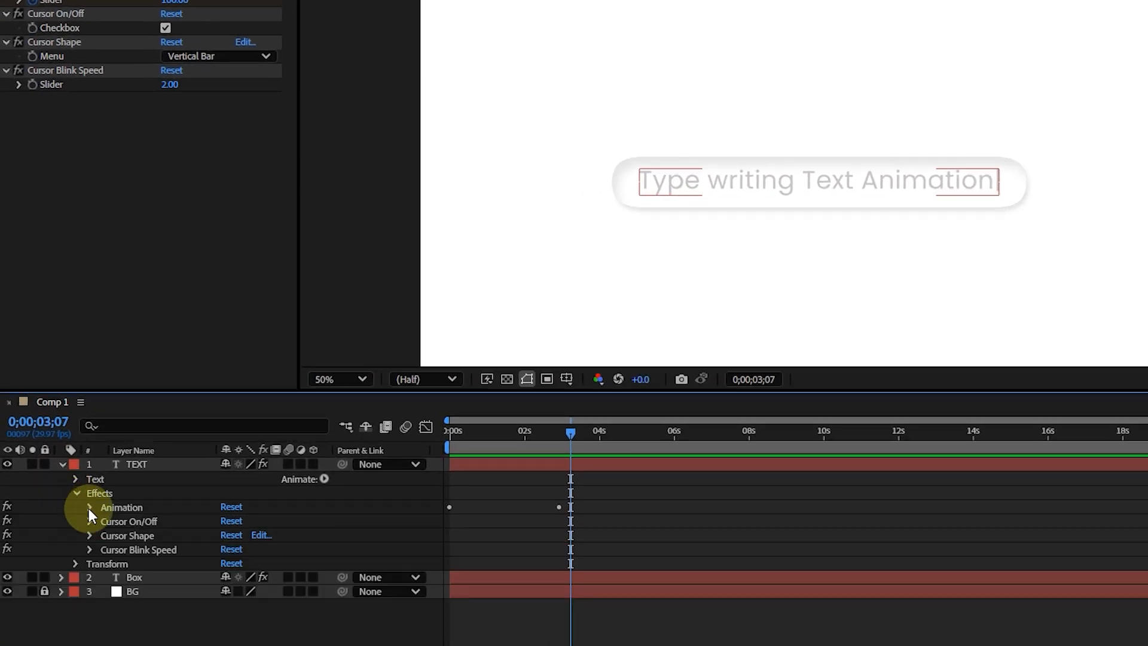
left_click(90, 507)
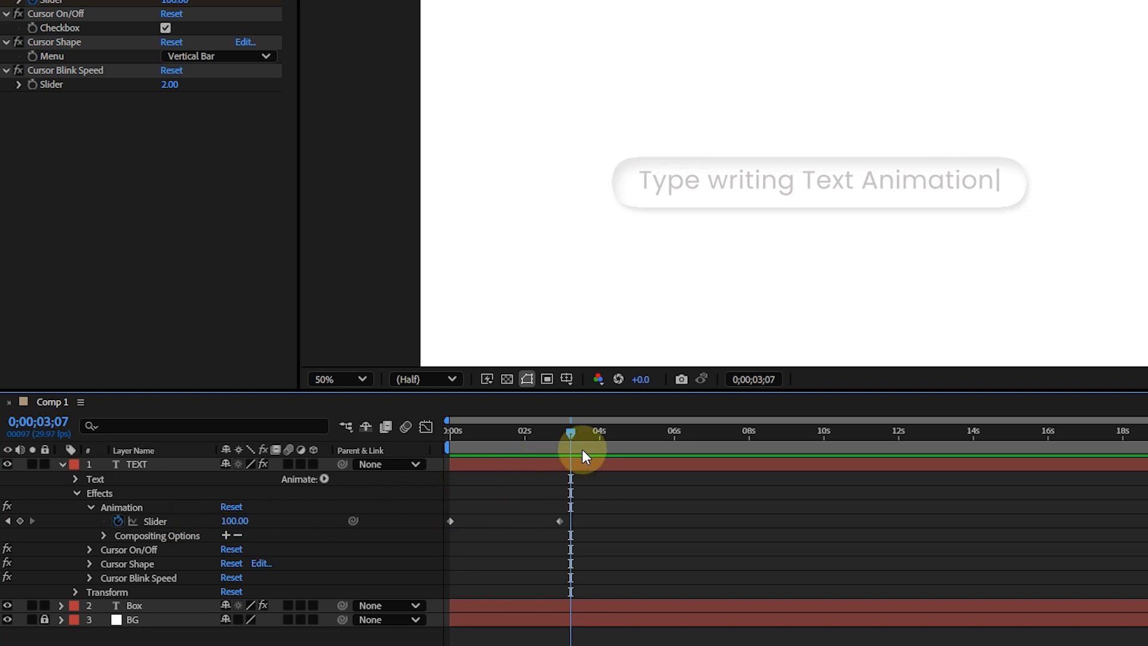
Step: Play the typing animation from the first frame to check how it runs before looping
left_click_drag(571, 434, 425, 455)
key("space")
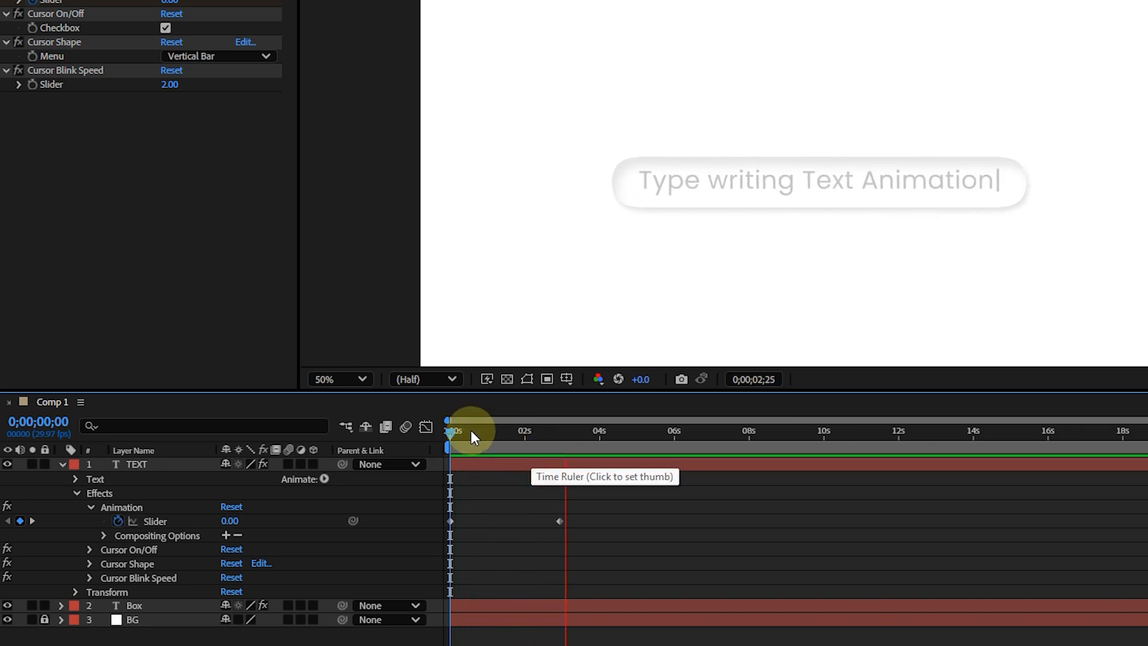
key("space")
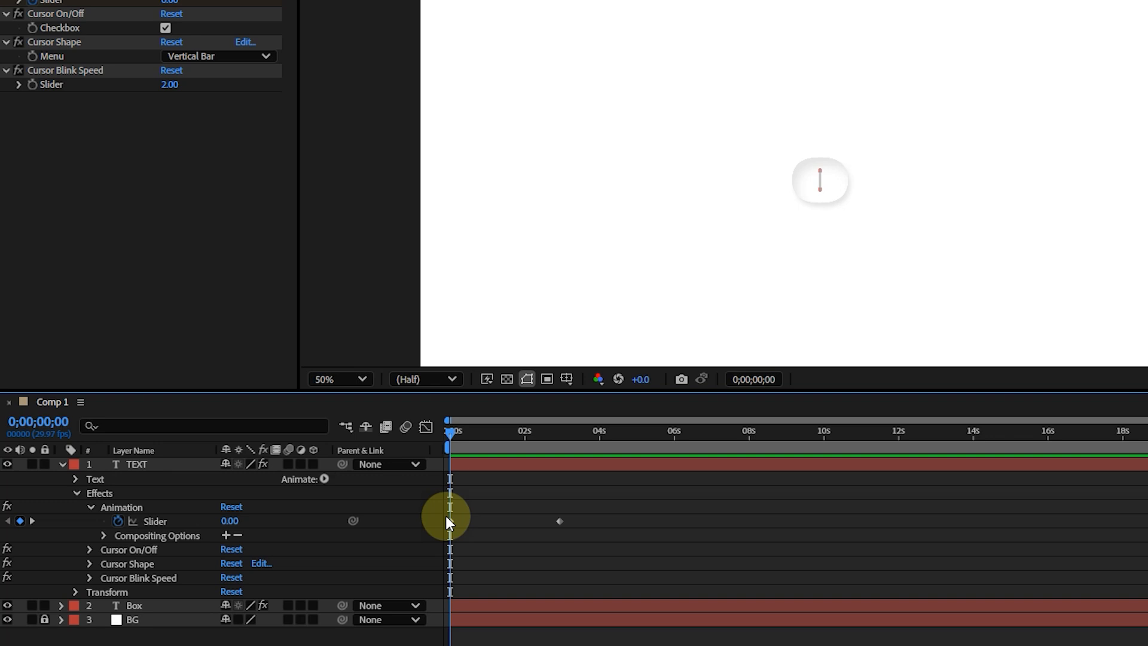
Step: Add the expression loopOut("pingpong") to the TEXT layer's Animation slider and preview the loop
left_click(118, 520, "alt")
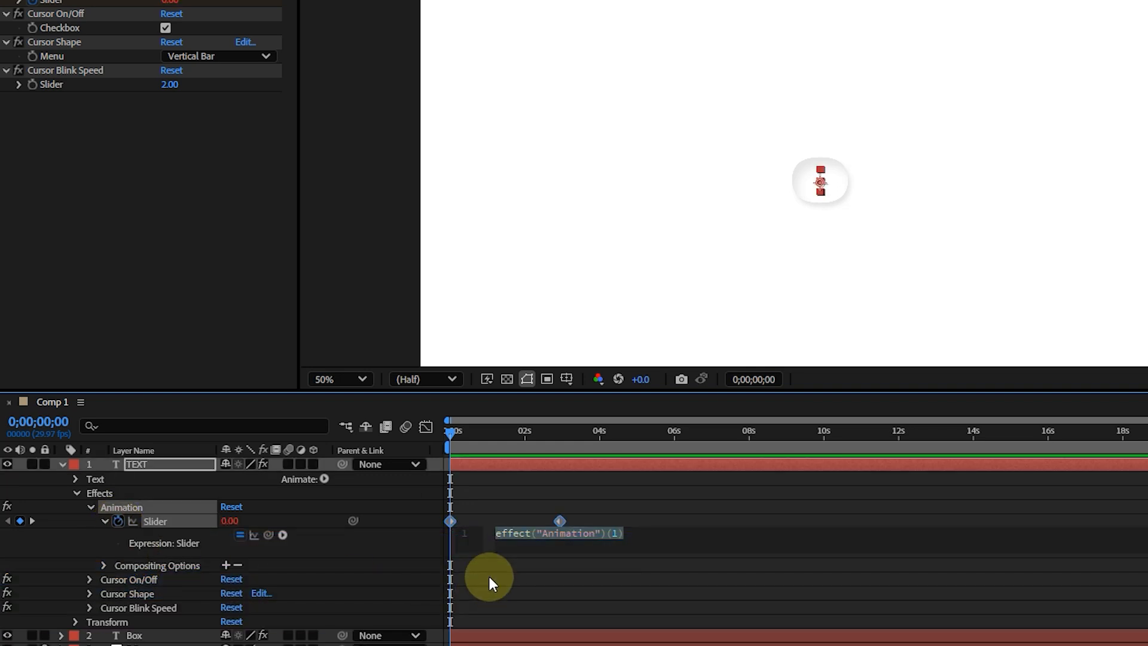
type("loo")
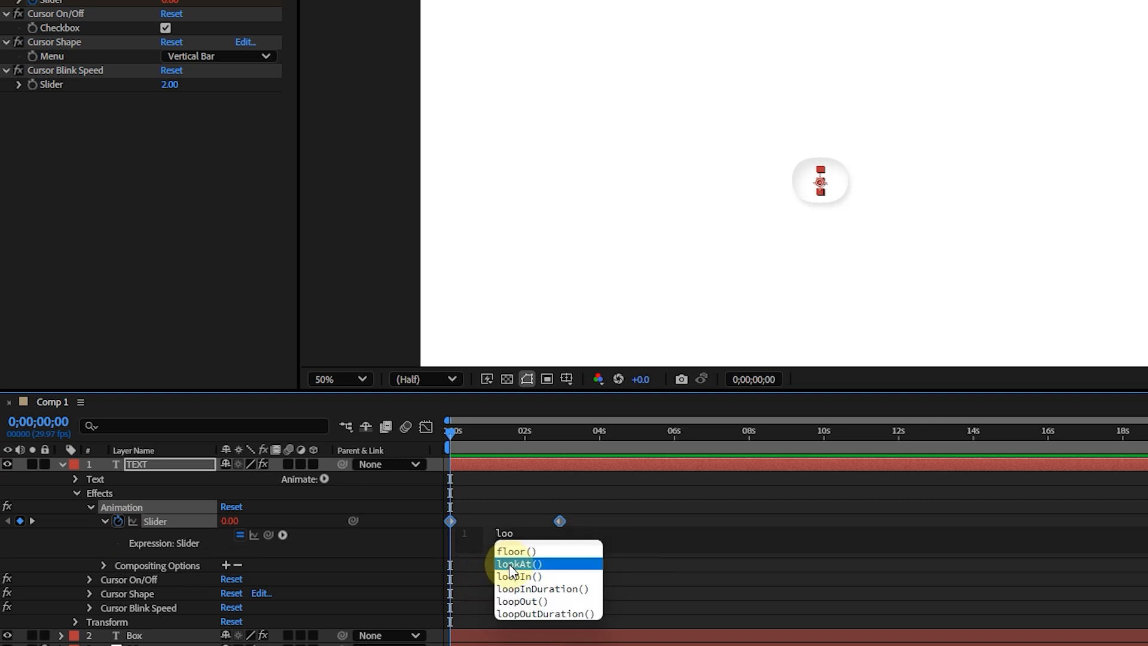
key("Down")
key("Down")
key("Down")
key("Return")
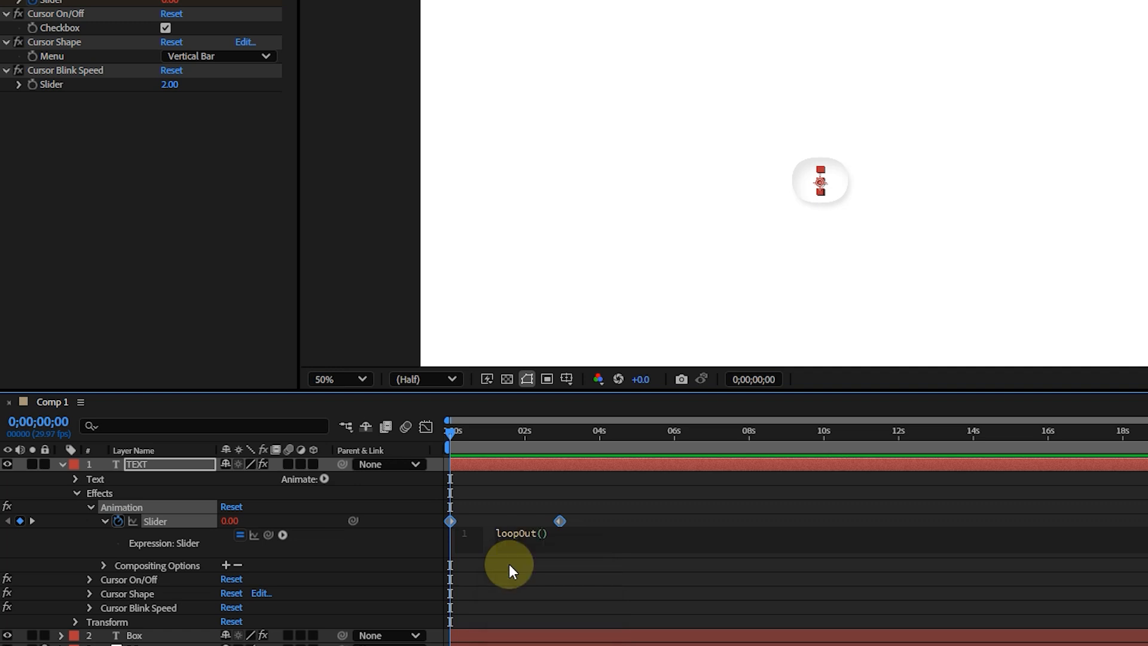
type("\"")
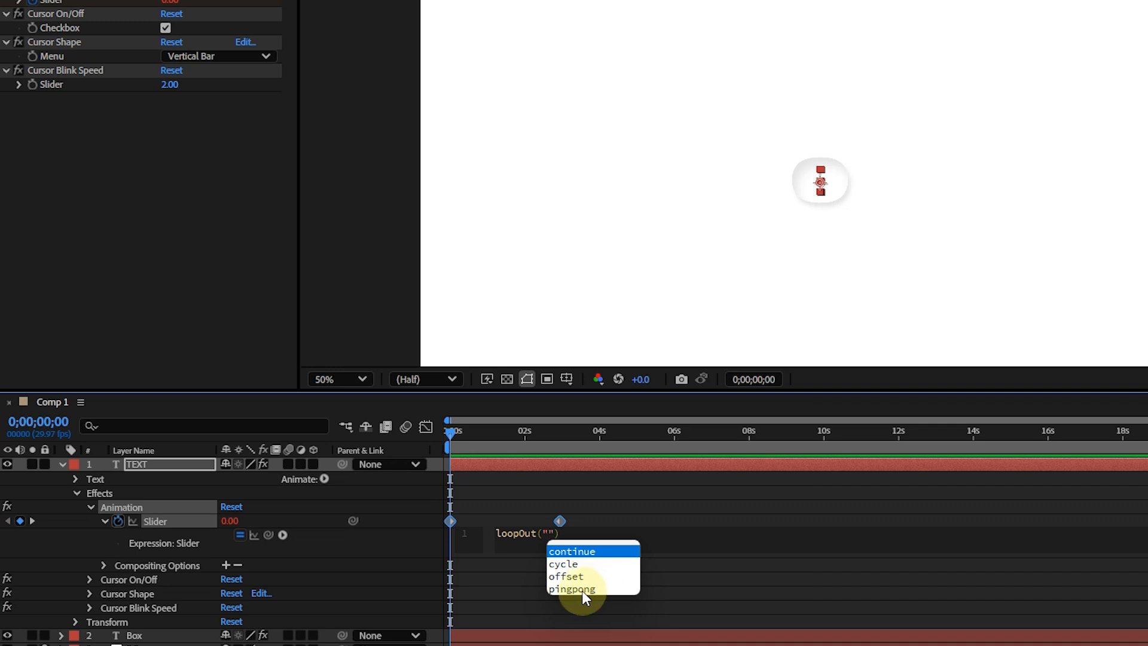
left_click(582, 590)
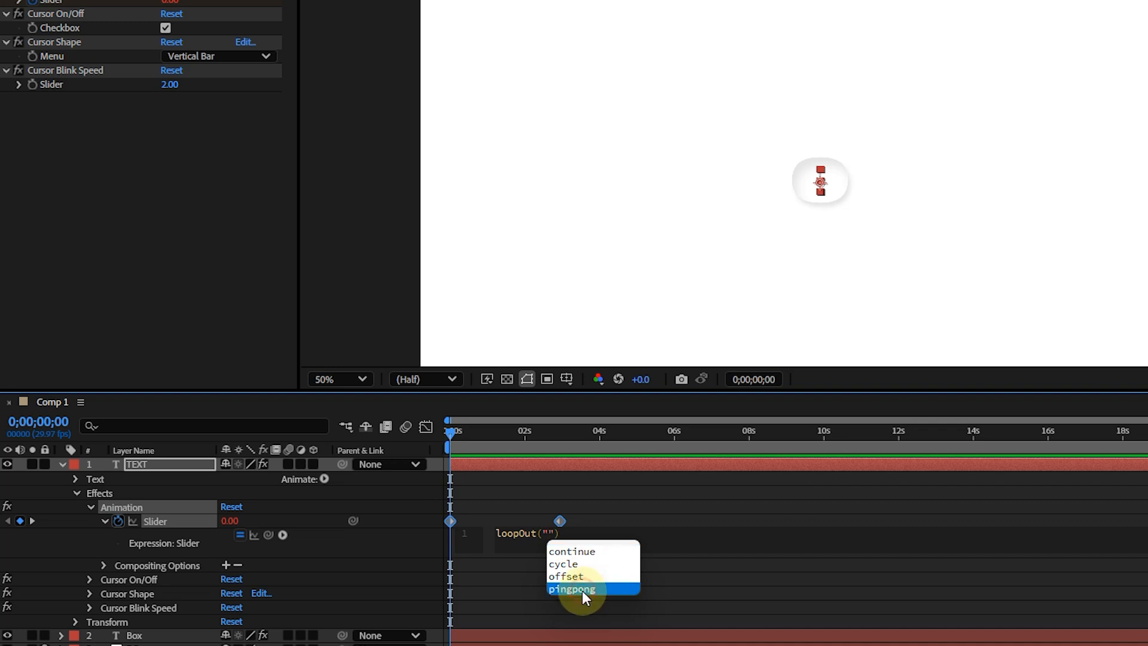
double_click(583, 590)
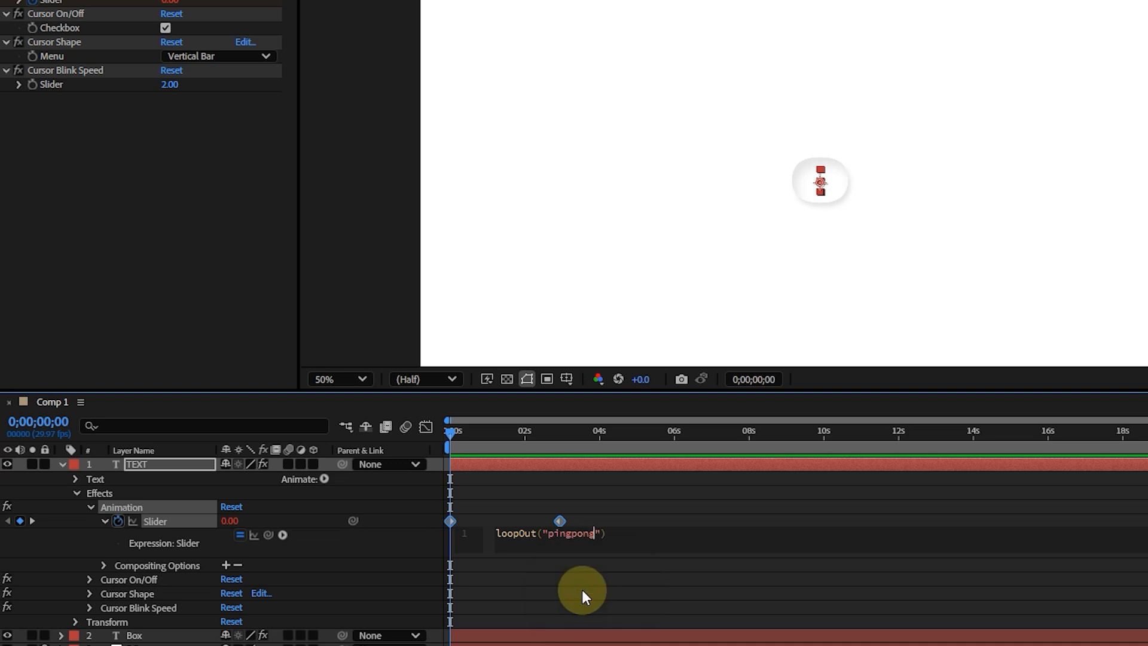
left_click(456, 453)
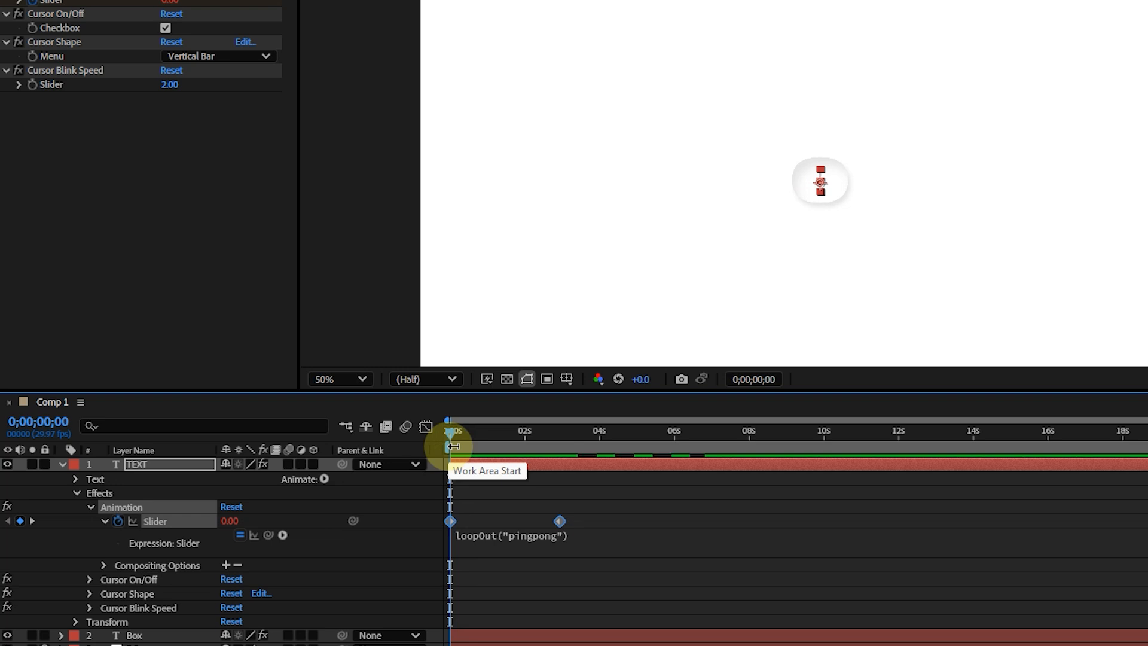
key("space")
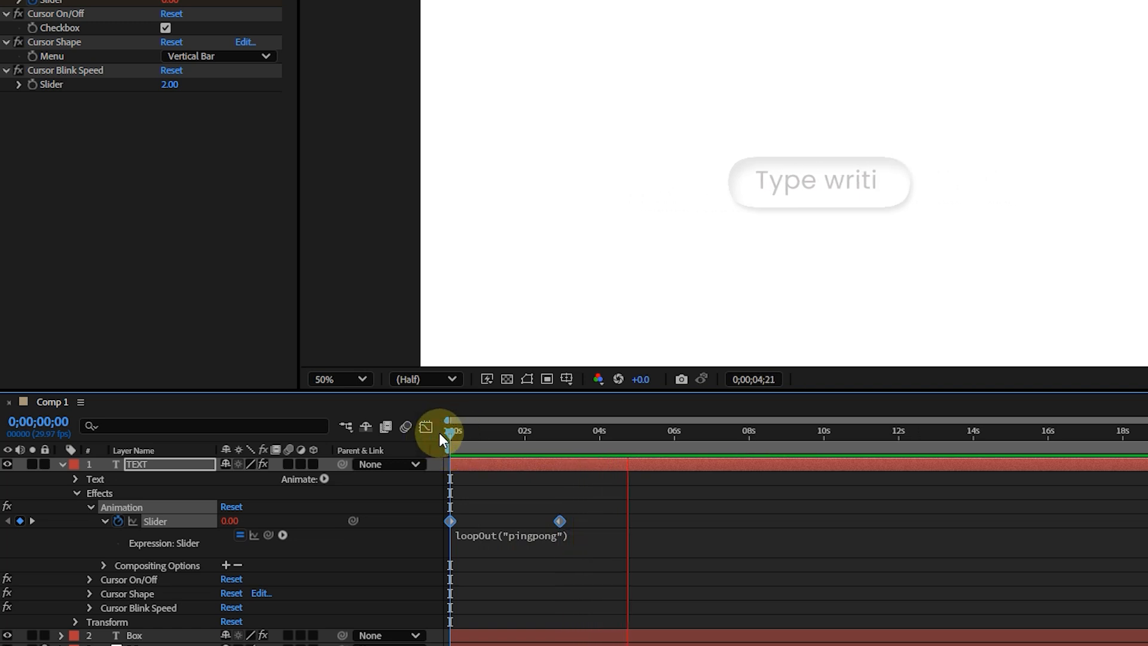
Step: Copy the Animation slider's second keyframe, paste it at 0;00;03;21 to hold the full text, and preview the loop
left_click_drag(450, 431, 586, 465)
left_click(611, 518)
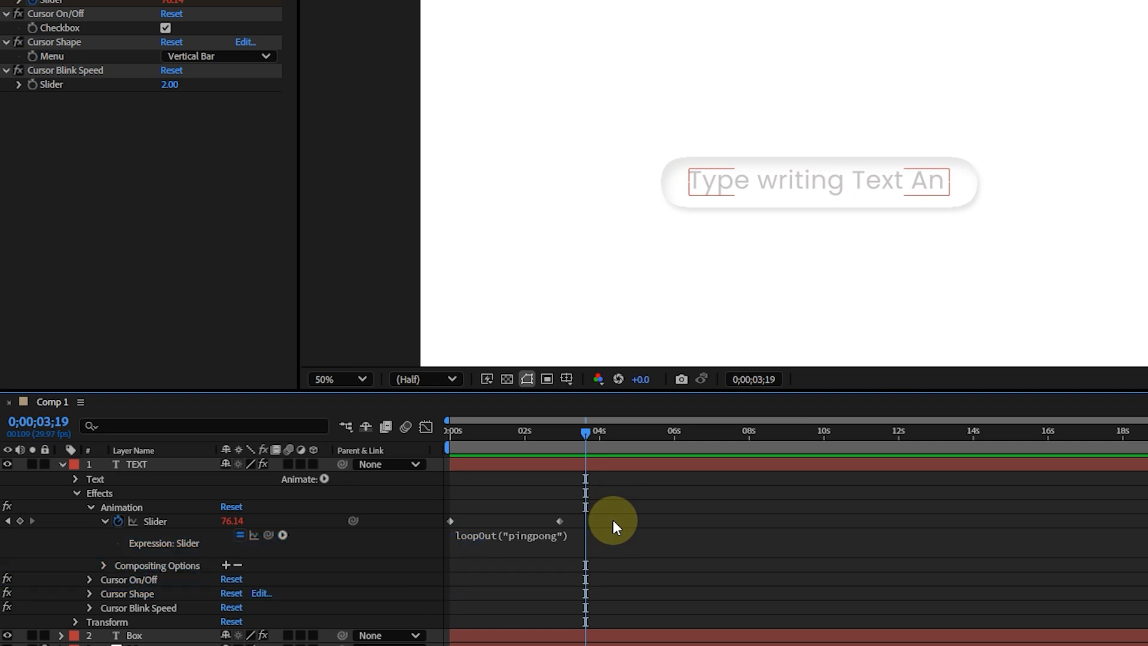
left_click(561, 521)
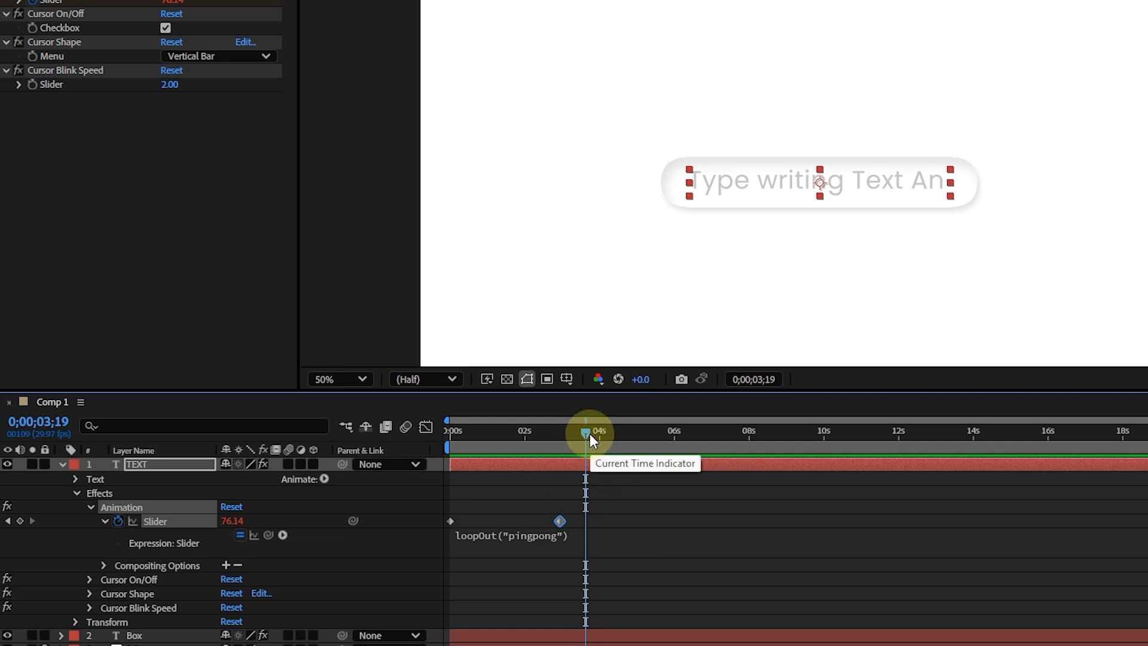
left_click_drag(590, 433, 593, 436)
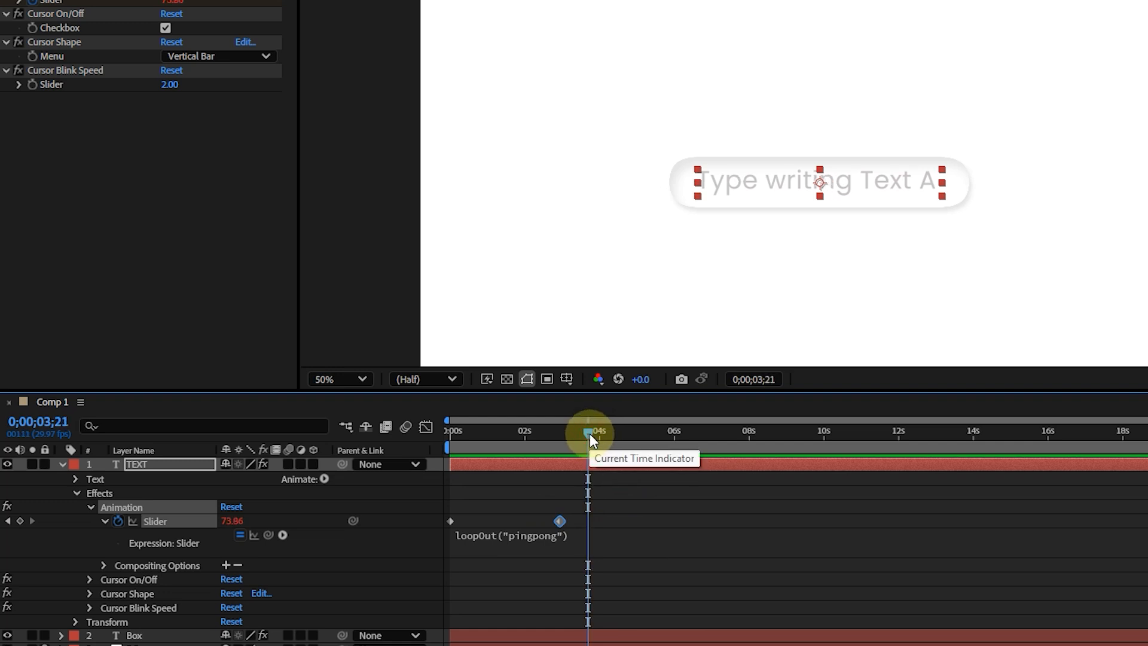
key("ctrl+v")
left_click_drag(590, 432, 525, 451)
key("space")
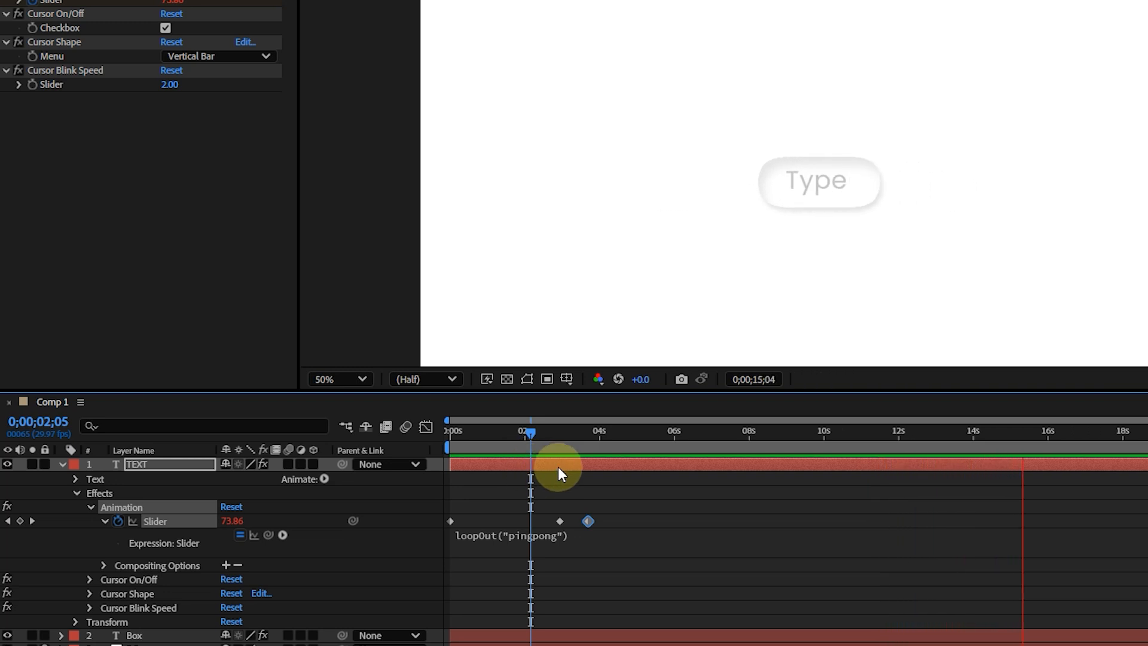
left_click(579, 432)
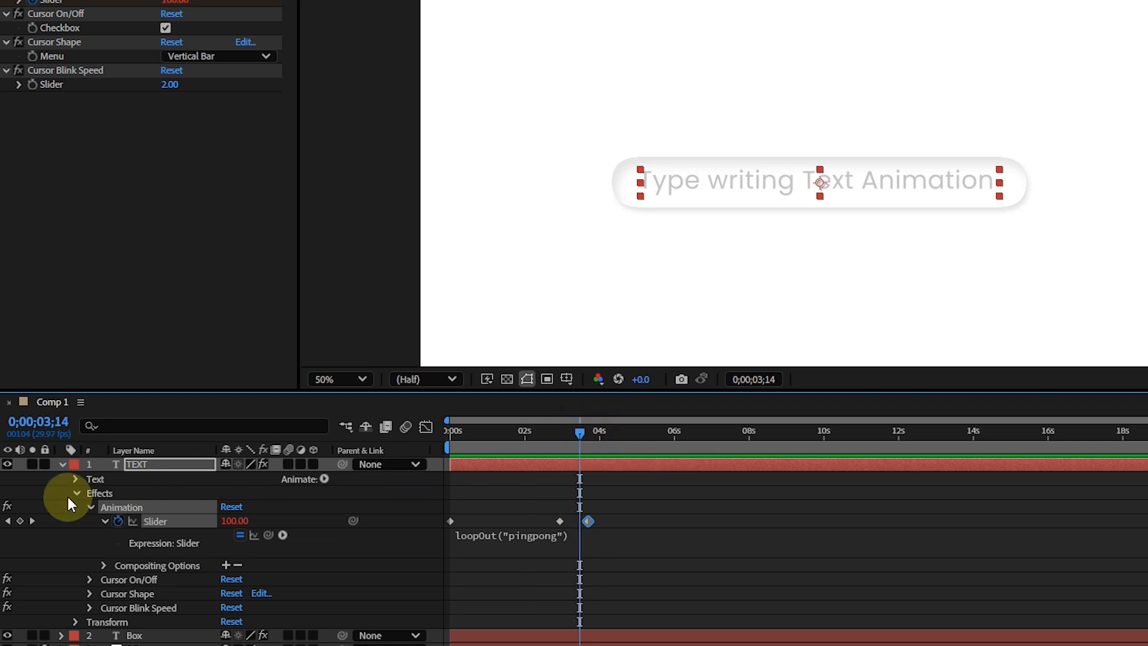
Step: Turn on keyframing for the TEXT layer's Source Text at the first frame
left_click(76, 479)
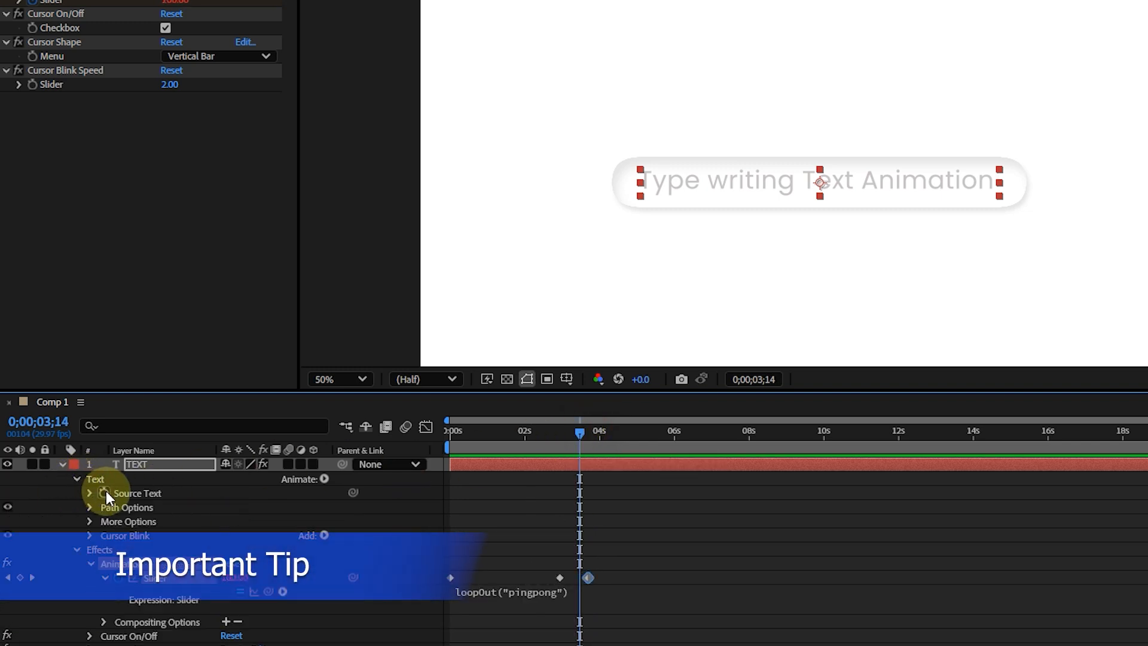
left_click_drag(511, 440, 437, 450)
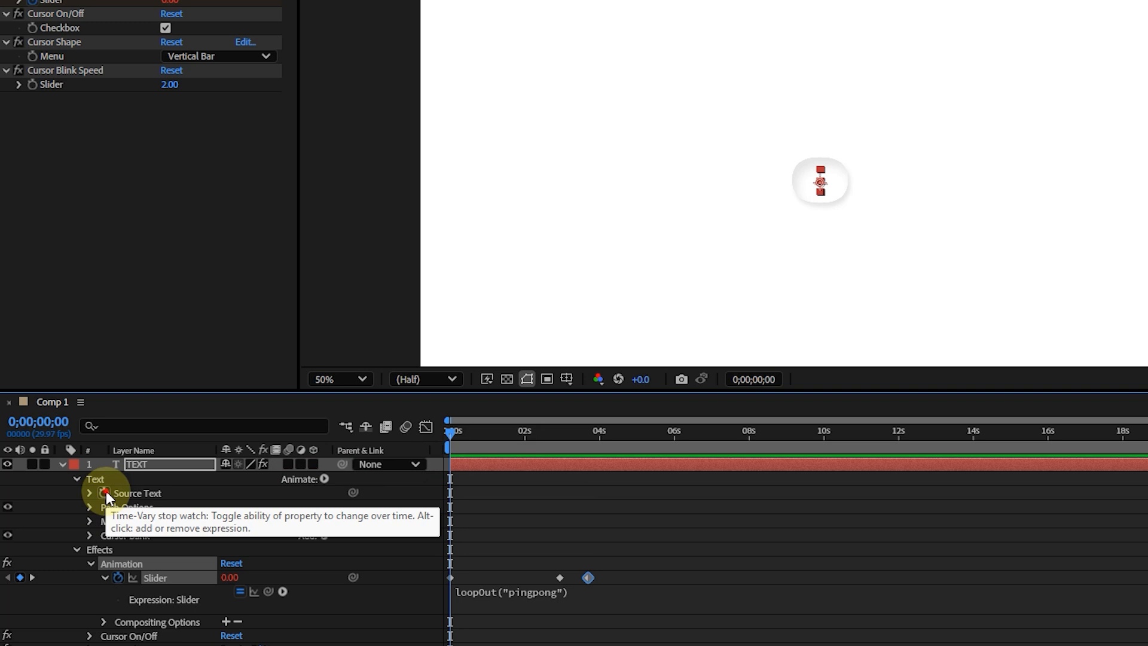
left_click(104, 492)
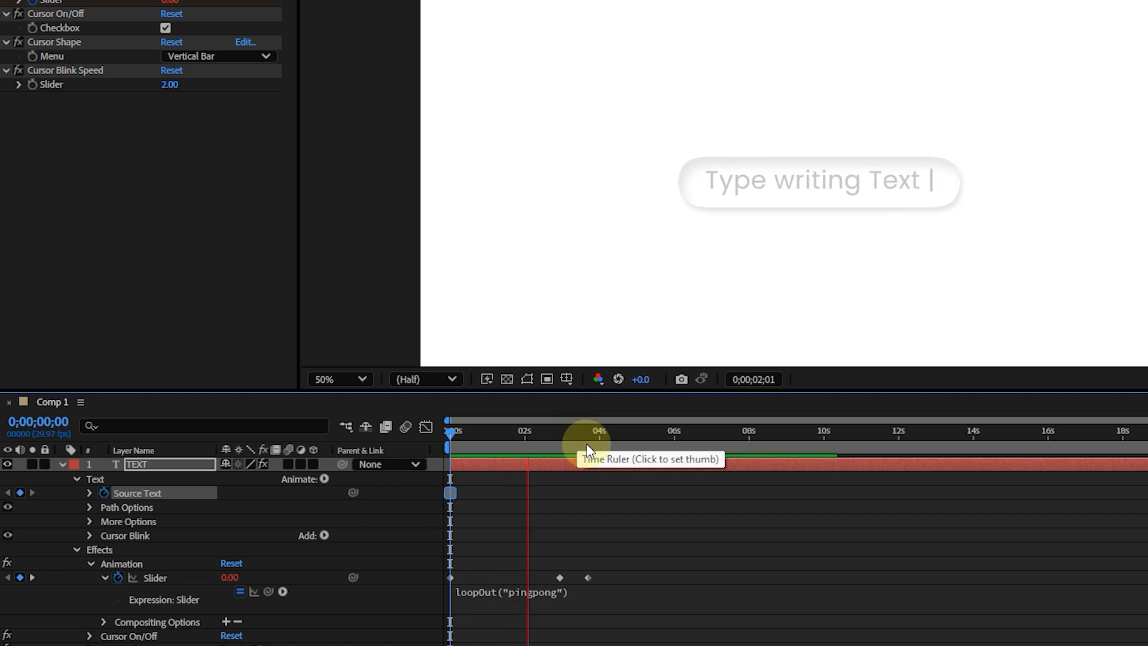
Step: Replace the TEXT layer's wording with "In after effects" at 0;00;10;18
left_click_drag(584, 440, 847, 446)
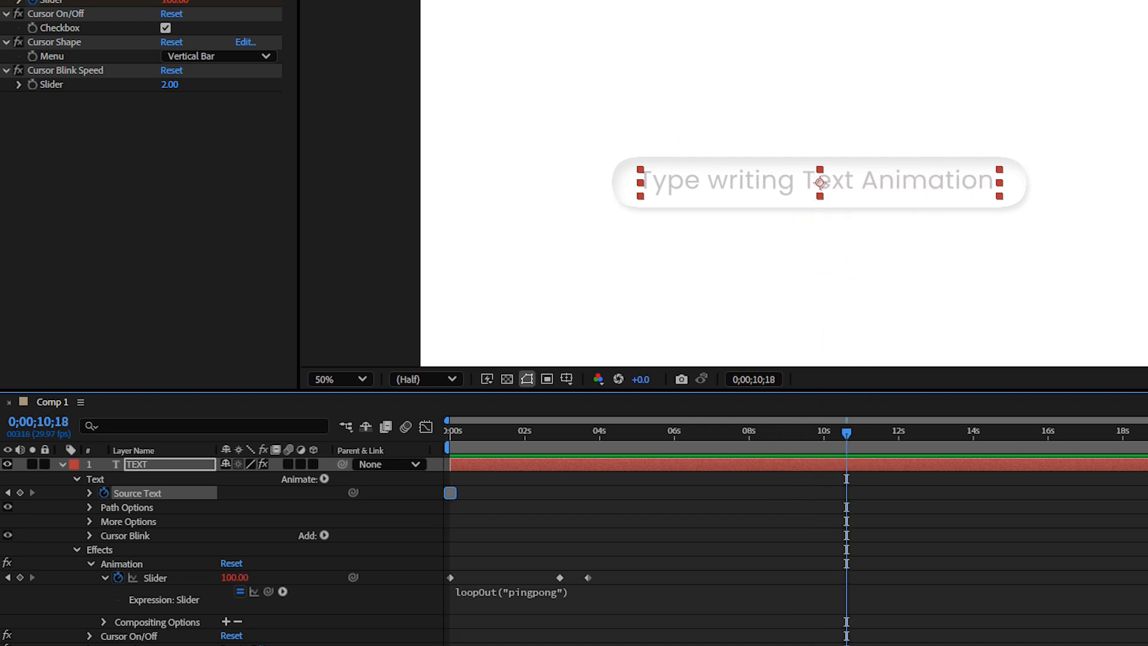
double_click(847, 181)
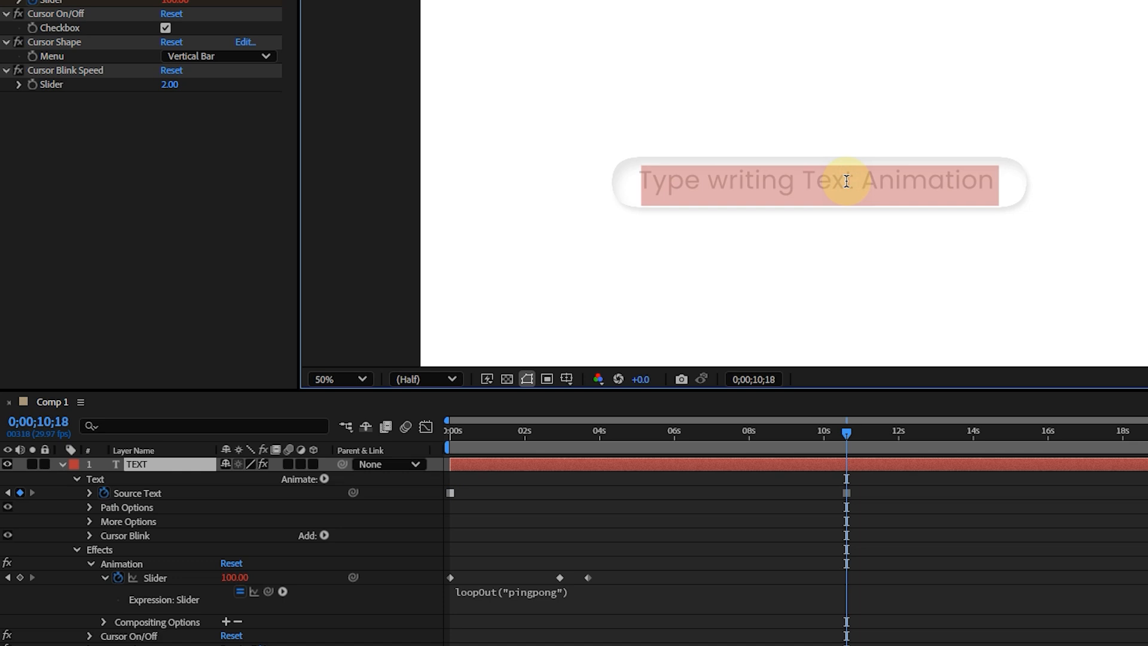
type("In ")
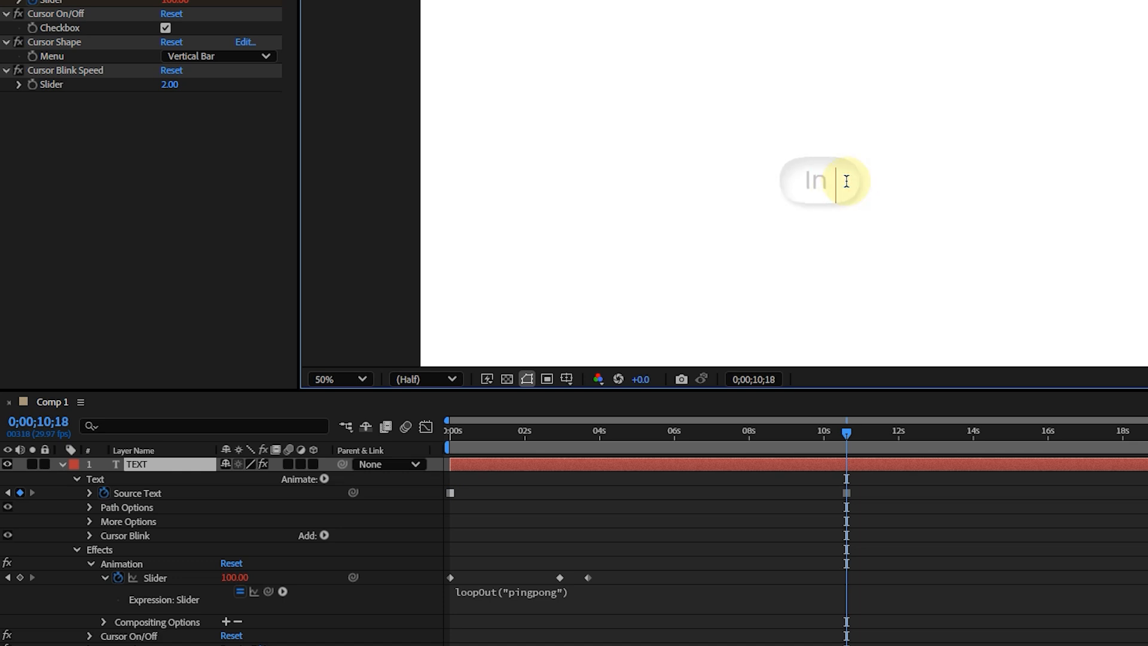
type("after e")
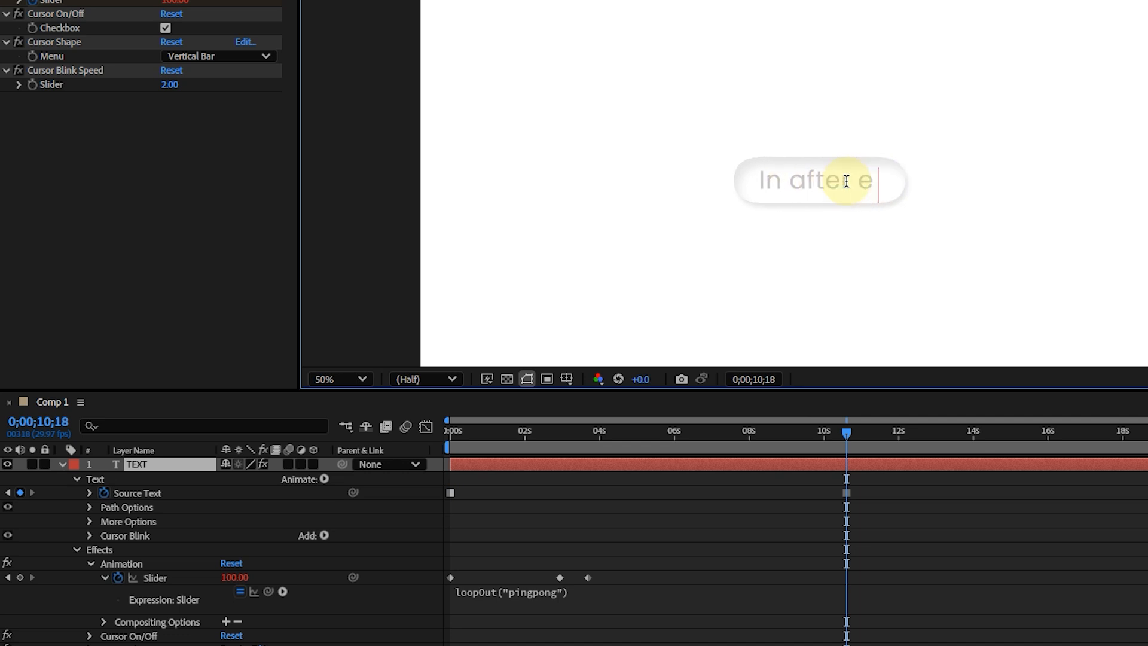
type("ffects")
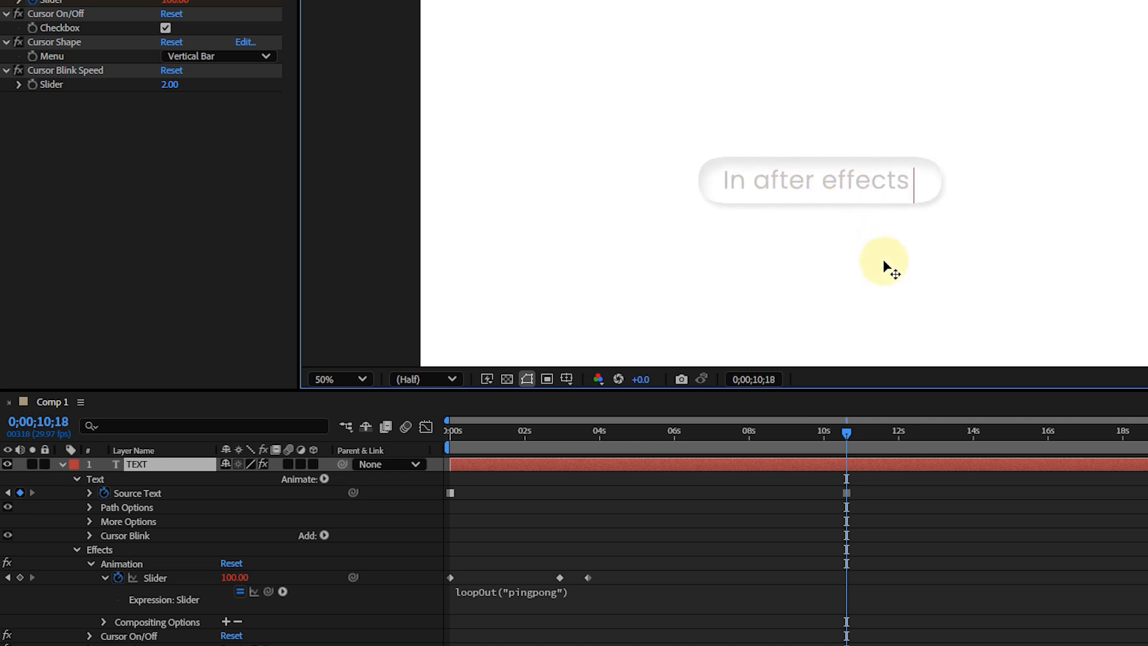
left_click(37, 1)
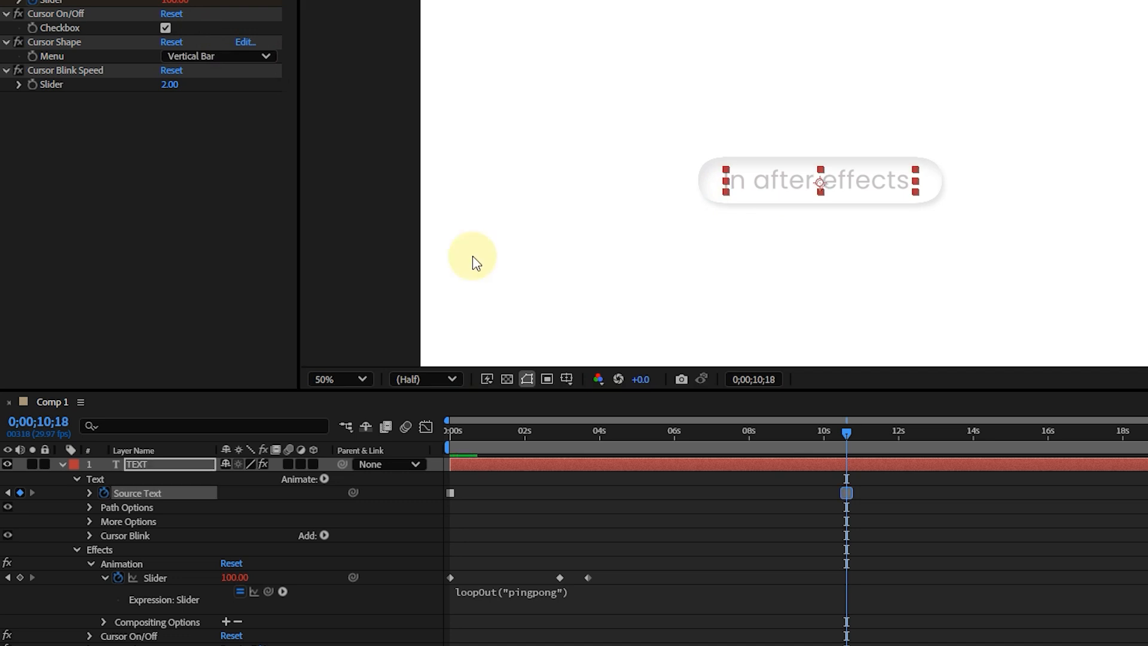
Step: Move the "In after effects" Source Text keyframe to 0;00;07;11 and preview from the first frame
left_click_drag(597, 433, 726, 431)
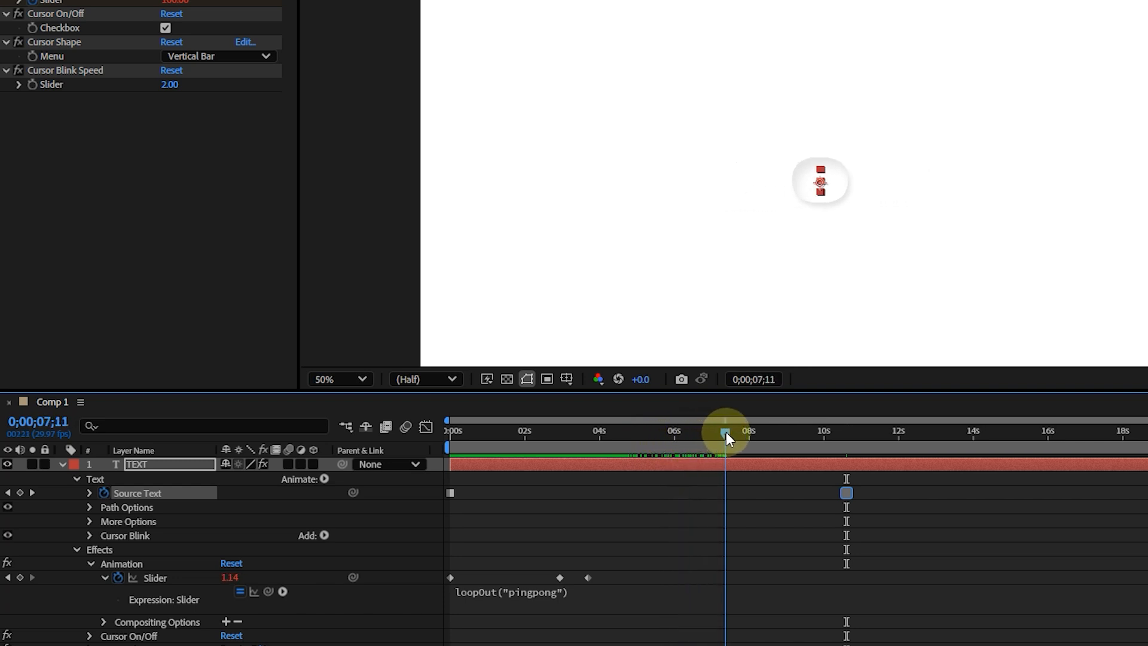
left_click_drag(846, 494, 741, 496)
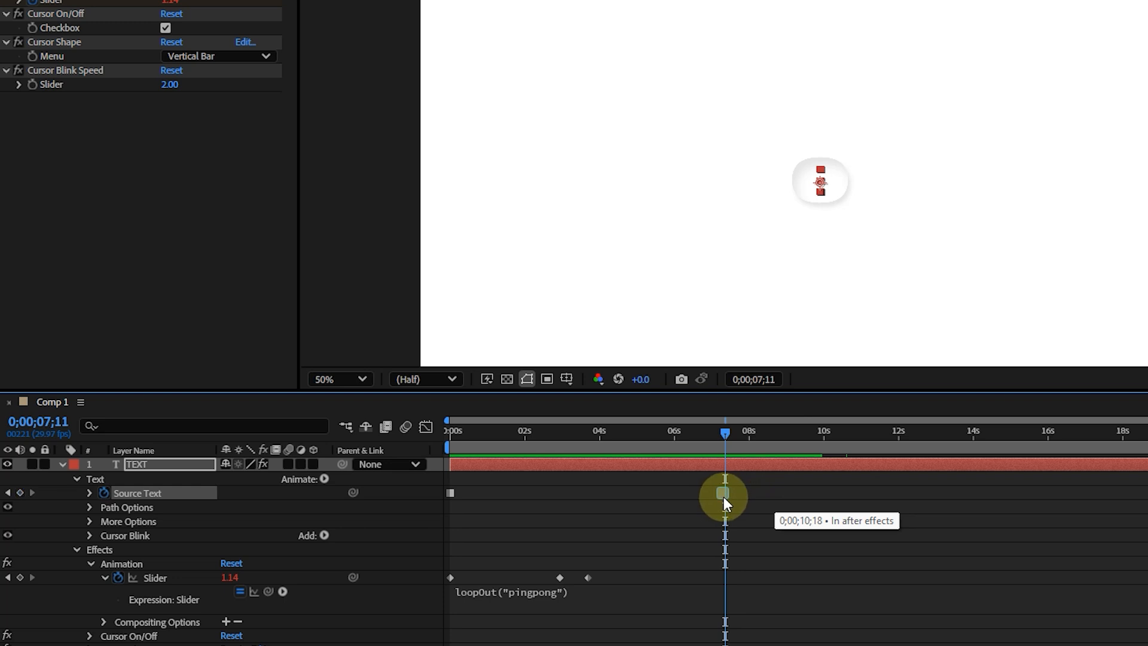
left_click_drag(726, 433, 449, 459)
key("space")
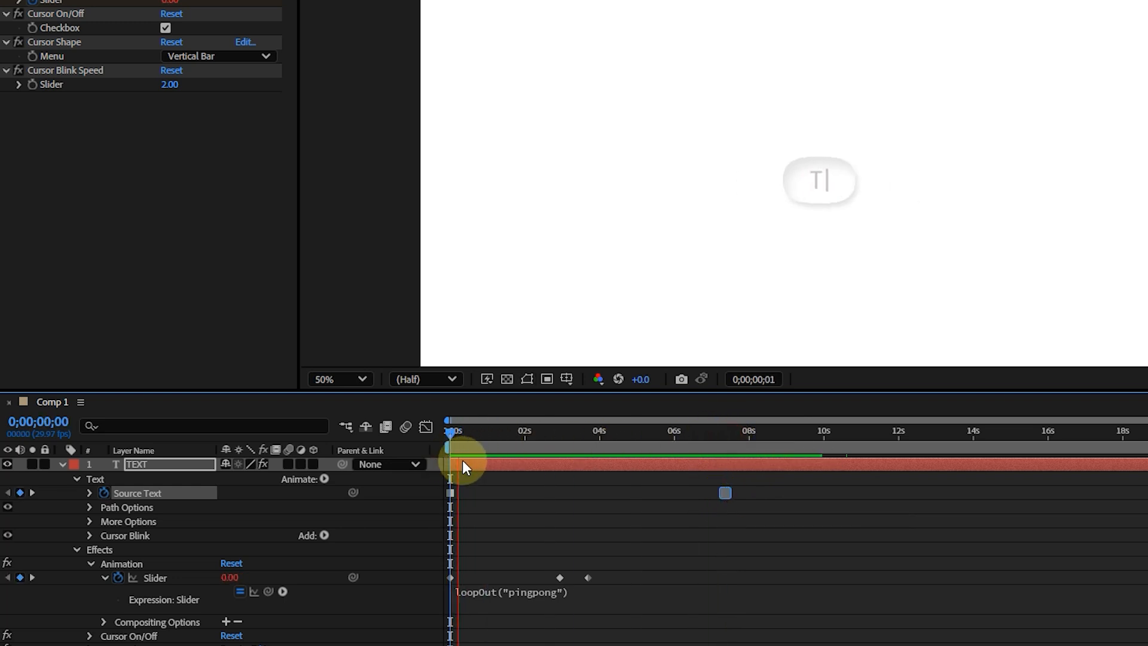